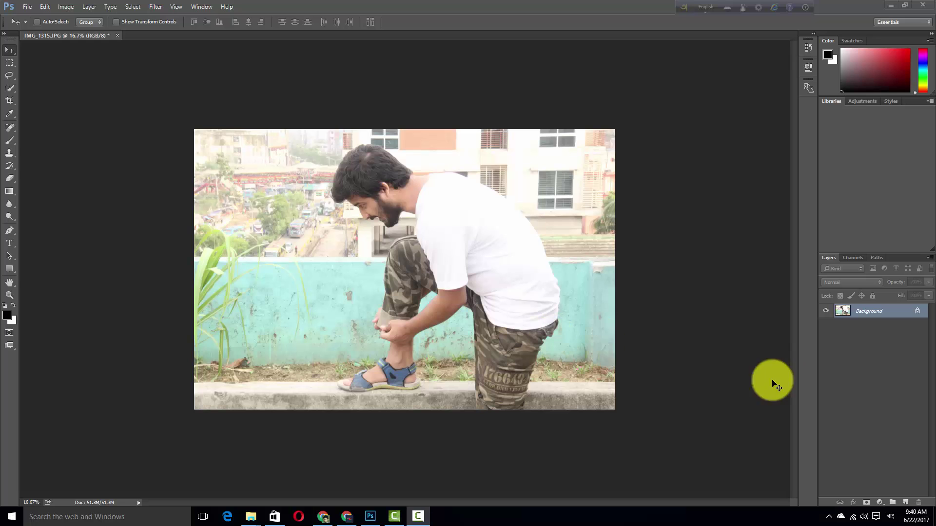
# Pick the standard Pen Tool, create a new Path 1, and zoom in on the sandal.
pyautogui.click(9, 233)
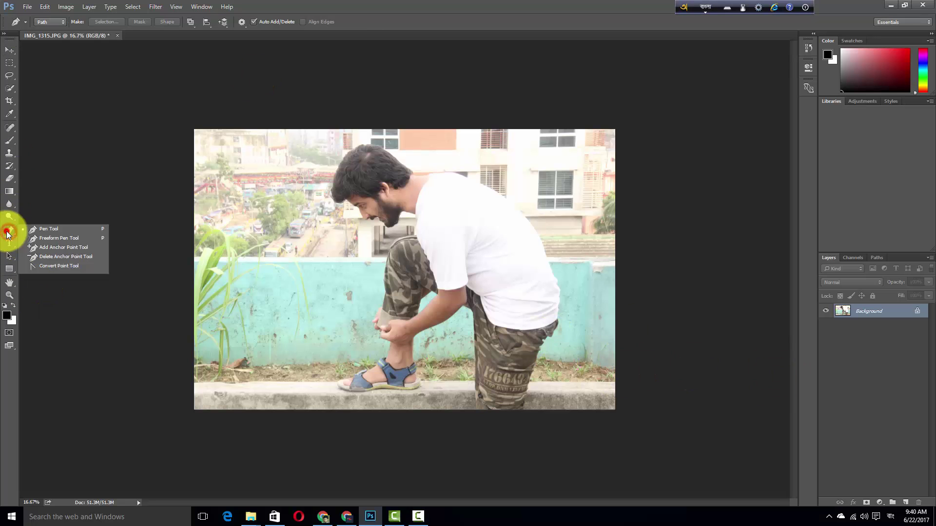
pyautogui.click(46, 227)
pyautogui.click(877, 258)
pyautogui.click(906, 502)
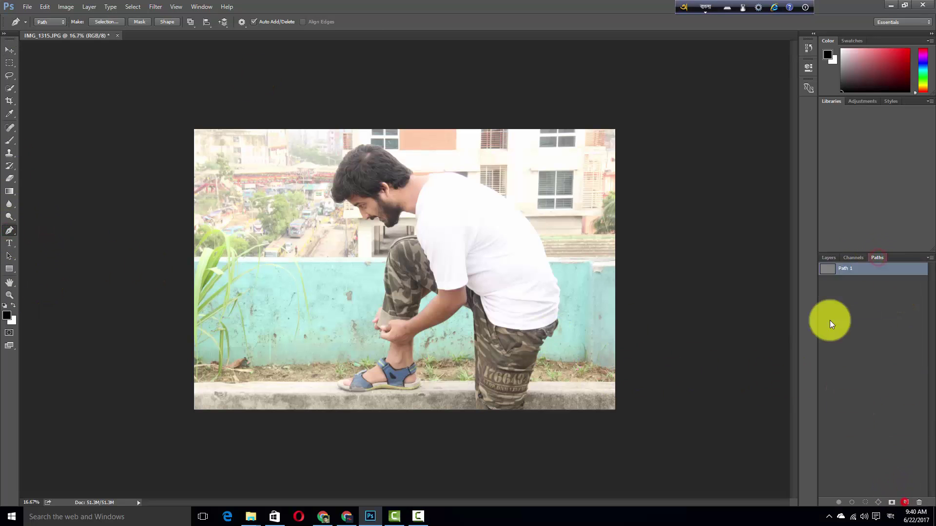
pyautogui.keyDown('ctrl'); pyautogui.click(381, 387); pyautogui.keyUp('ctrl')
pyautogui.keyDown('ctrl'); pyautogui.click(390, 407); pyautogui.keyUp('ctrl')
# Zoom closer and start Path 1 with curved anchors around the sandal heel.
pyautogui.keyDown('ctrl'); pyautogui.click(292, 320); pyautogui.keyUp('ctrl')
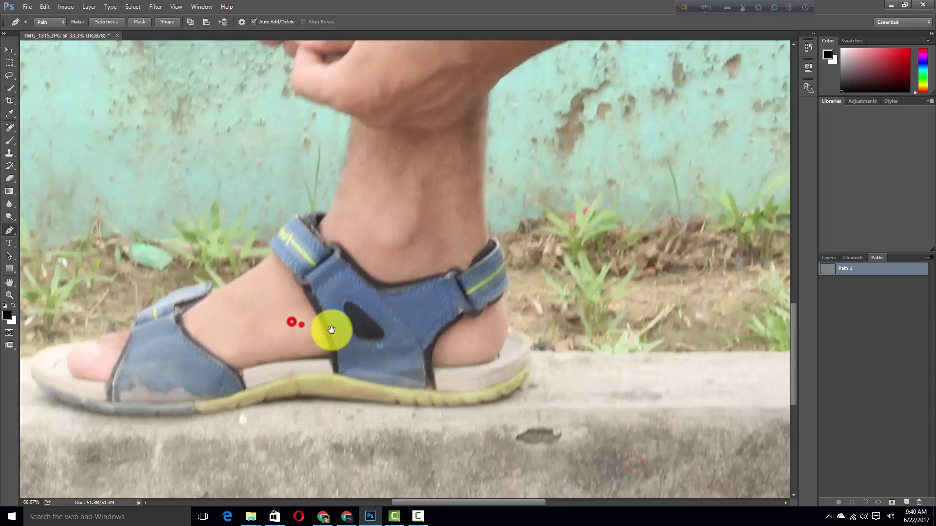
pyautogui.keyDown('ctrl'); pyautogui.click(356, 340); pyautogui.keyUp('ctrl')
pyautogui.keyDown('ctrl'); pyautogui.click(395, 359); pyautogui.keyUp('ctrl')
pyautogui.keyDown('ctrl'); pyautogui.click(509, 358); pyautogui.keyUp('ctrl')
pyautogui.moveTo(586, 384); pyautogui.dragTo(622, 340)
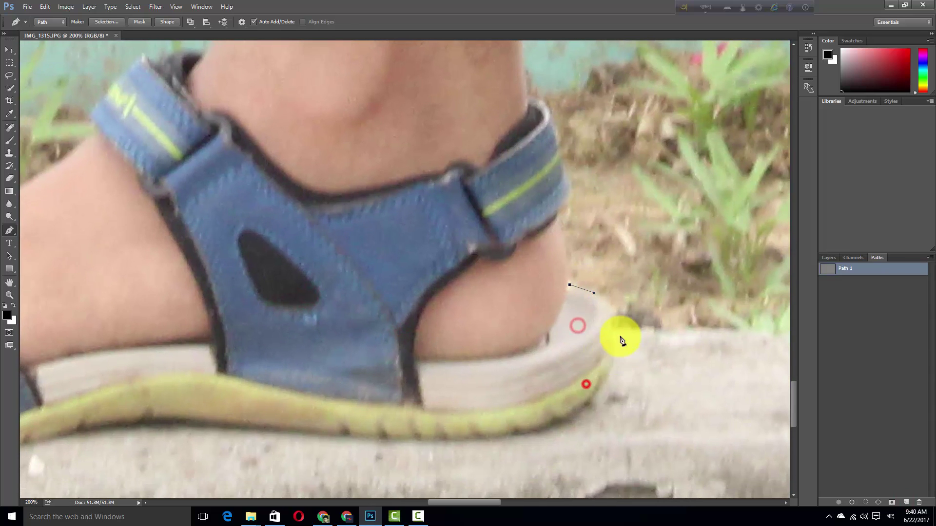
pyautogui.moveTo(608, 380); pyautogui.dragTo(617, 369)
pyautogui.moveTo(584, 401); pyautogui.dragTo(571, 413)
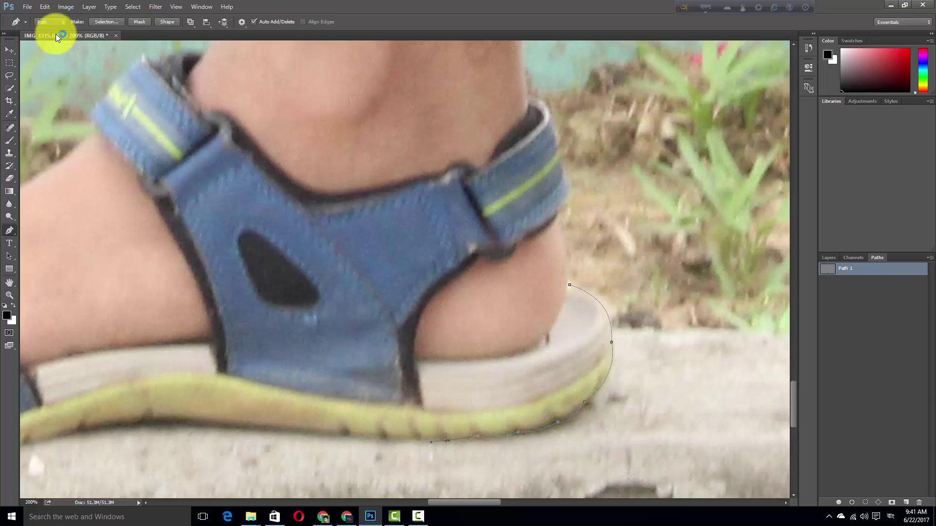
# Turn on Rubber Band preview in the pen path options.
pyautogui.click(242, 22)
pyautogui.click(226, 35)
pyautogui.scroll(-3, 342, 234)
pyautogui.hscroll(-3, 390, 244)
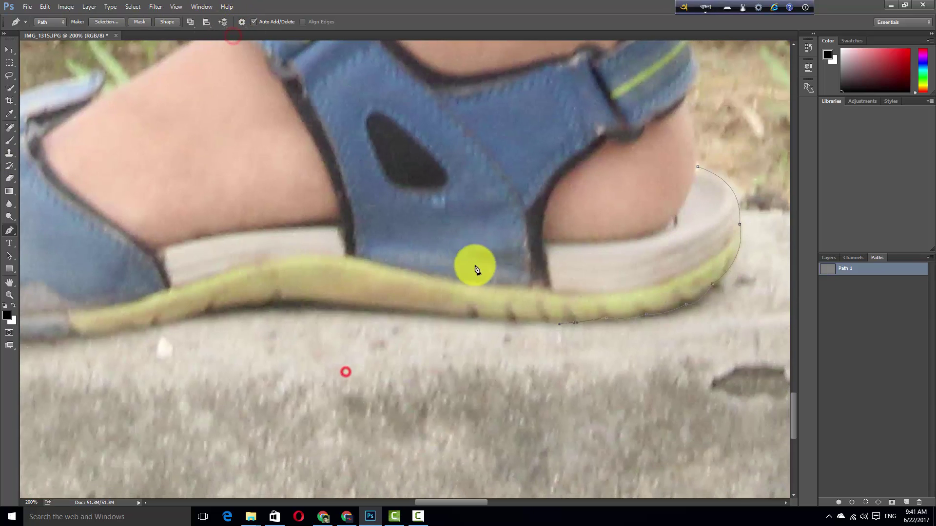
# Trace the outline along the sandal sole and its underside.
pyautogui.click(476, 322)
pyautogui.click(320, 305)
pyautogui.hscroll(-6, 390, 298)
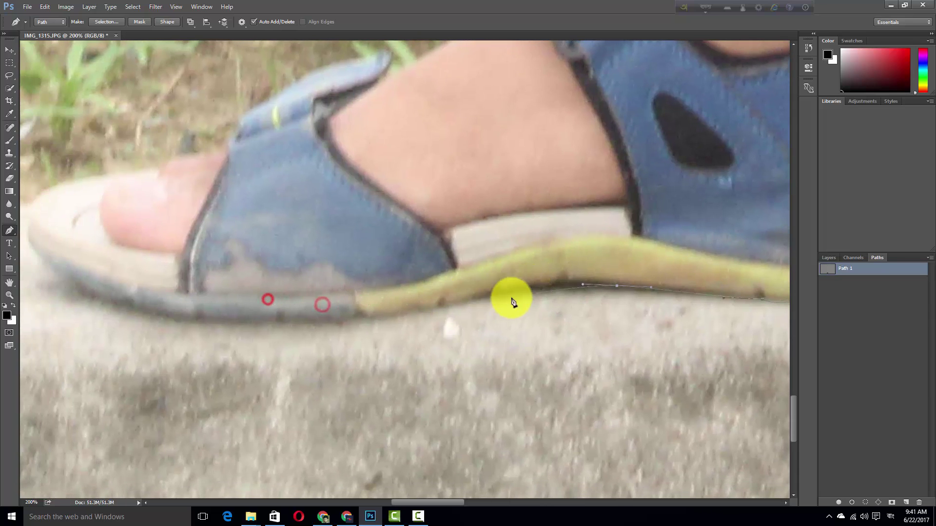
pyautogui.moveTo(496, 292); pyautogui.dragTo(463, 302)
pyautogui.hscroll(-4, 351, 314)
pyautogui.scroll(1, 351, 314)
# Continue the outline along the sole's front edge and around the toe.
pyautogui.click(453, 352)
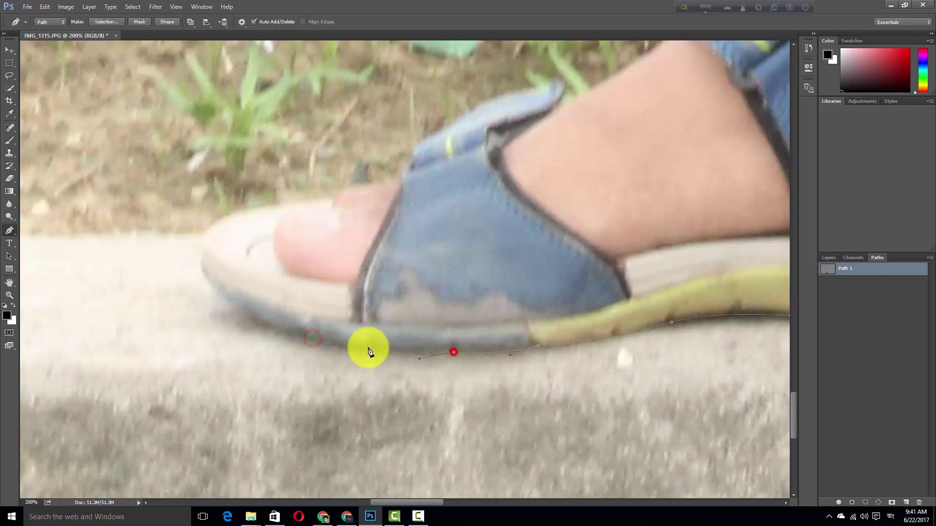
pyautogui.click(368, 347)
pyautogui.click(299, 336)
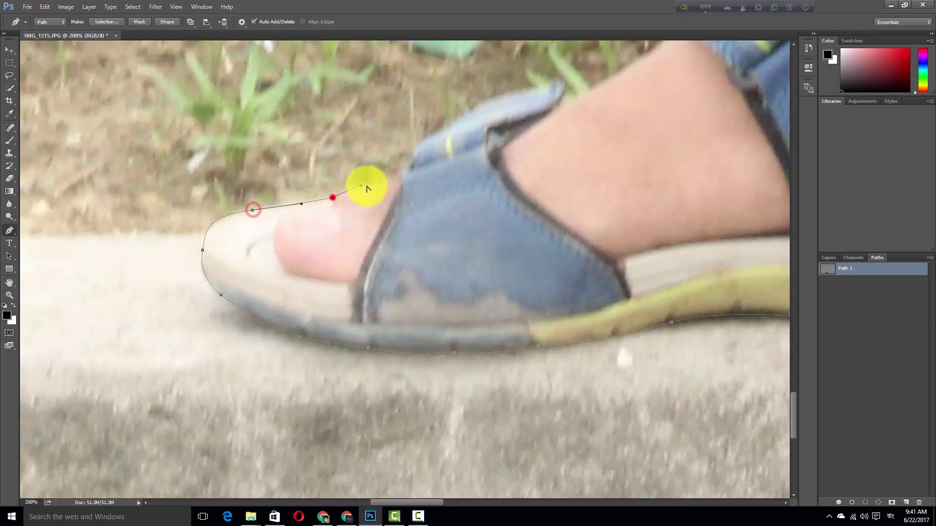
pyautogui.moveTo(398, 184); pyautogui.dragTo(468, 138)
pyautogui.scroll(3, 439, 195)
pyautogui.hscroll(1, 439, 194)
# Trace over the front strap and up the front of the ankle.
pyautogui.click(420, 238)
pyautogui.click(494, 209)
pyautogui.moveTo(519, 223)
pyautogui.mouseDown()
pyautogui.moveTo(495, 255)
pyautogui.moveTo(564, 199)
pyautogui.mouseUp()
pyautogui.scroll(2, 565, 214)
pyautogui.hscroll(2, 565, 214)
pyautogui.moveTo(577, 232); pyautogui.dragTo(581, 205)
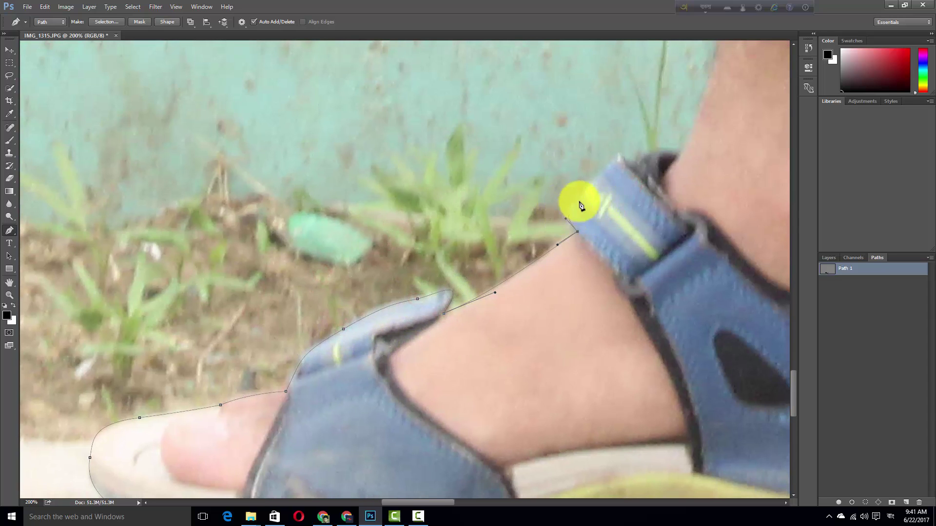
pyautogui.moveTo(654, 149); pyautogui.dragTo(720, 117)
# Follow the shin edge up to just below the fist.
pyautogui.scroll(3, 648, 130)
pyautogui.hscroll(2, 648, 130)
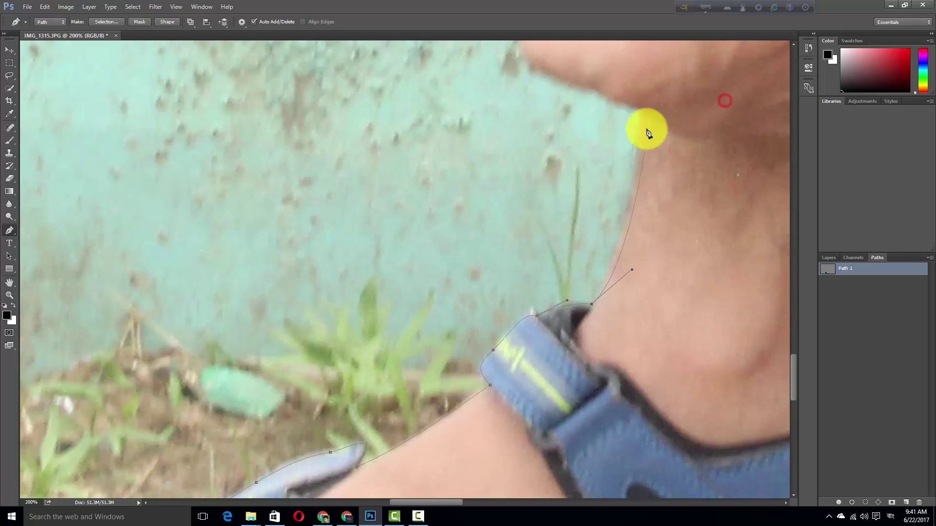
pyautogui.moveTo(632, 276); pyautogui.dragTo(631, 271)
pyautogui.moveTo(642, 109); pyautogui.dragTo(595, 98)
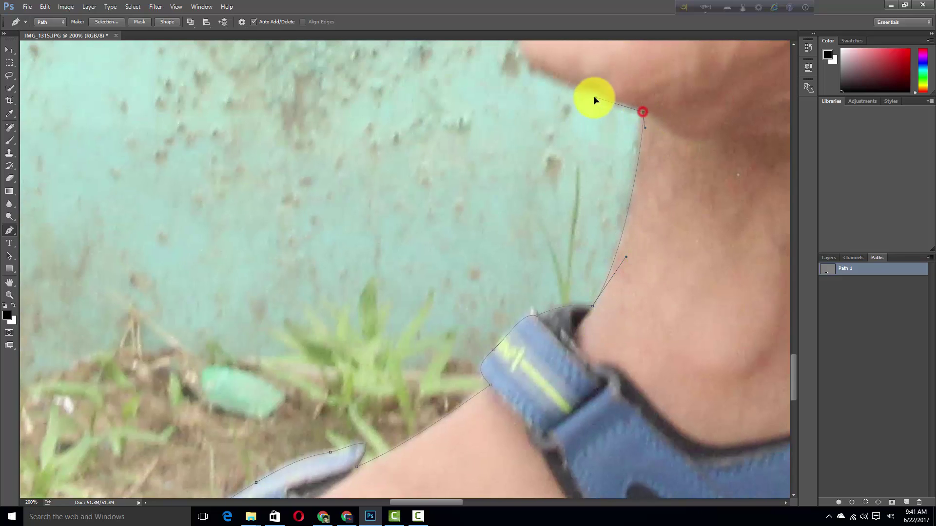
pyautogui.scroll(3, 595, 98)
pyautogui.hscroll(1, 595, 98)
# Curve the outline around the hand's base, knuckles and fingertip, up toward the trousers.
pyautogui.moveTo(507, 161); pyautogui.dragTo(536, 134)
pyautogui.scroll(3, 536, 133)
pyautogui.moveTo(499, 238)
pyautogui.mouseDown()
pyautogui.moveTo(505, 229)
pyautogui.moveTo(476, 210)
pyautogui.mouseUp()
pyautogui.moveTo(476, 181); pyautogui.dragTo(427, 179)
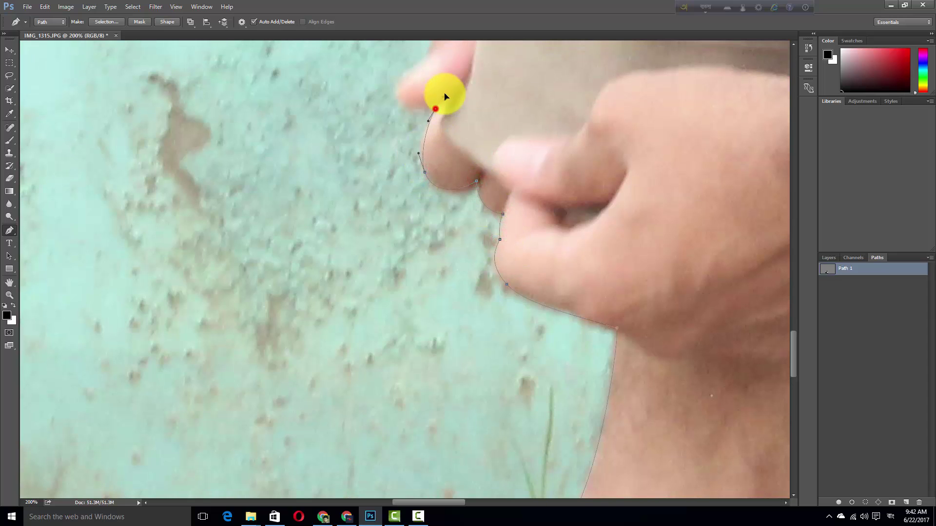
pyautogui.moveTo(444, 96); pyautogui.dragTo(398, 114)
pyautogui.moveTo(417, 62); pyautogui.dragTo(437, 261)
pyautogui.moveTo(447, 224); pyautogui.dragTo(492, 200)
# Add anchors up the camouflage trouser leg edge toward the knee.
pyautogui.moveTo(551, 97); pyautogui.dragTo(532, 257)
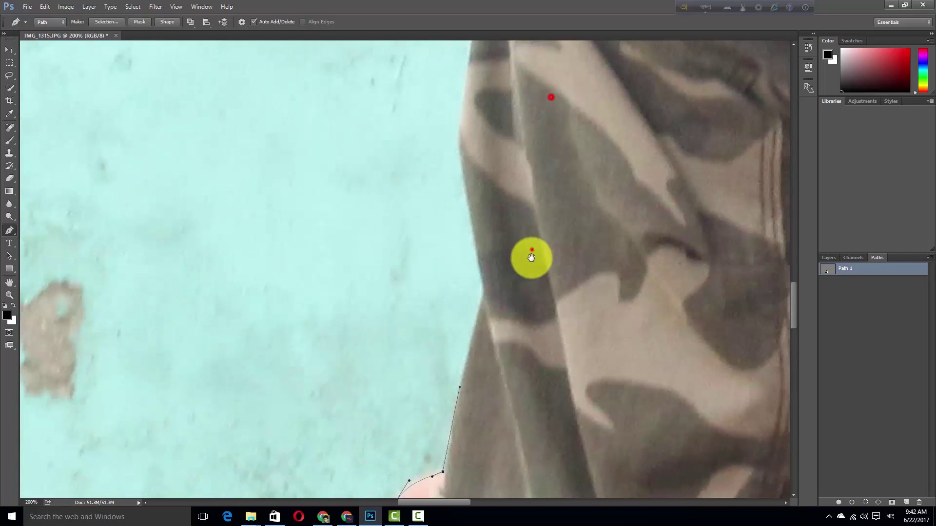
pyautogui.click(485, 292)
pyautogui.moveTo(476, 192); pyautogui.dragTo(473, 279)
pyautogui.click(464, 314)
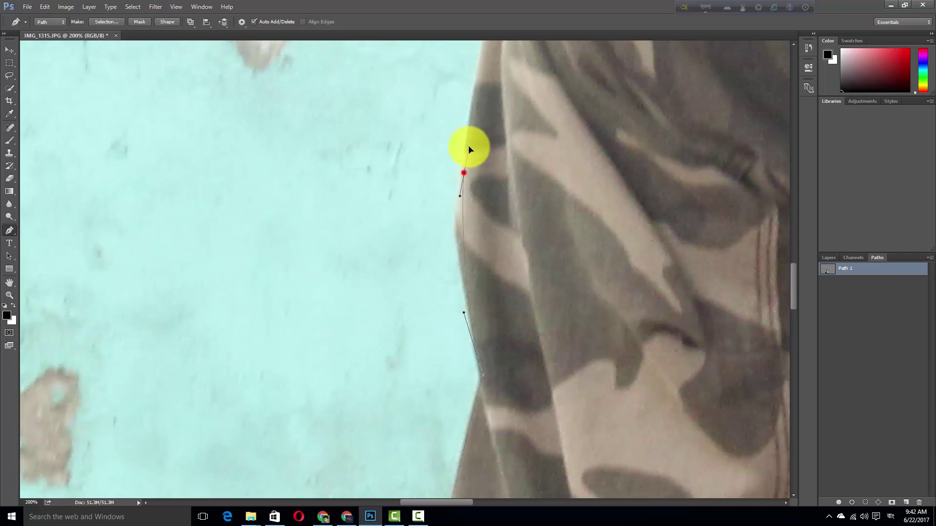
pyautogui.moveTo(500, 100); pyautogui.dragTo(461, 208)
# Curve the outline over the knee top to where it meets the shirt.
pyautogui.moveTo(505, 129); pyautogui.dragTo(455, 317)
pyautogui.moveTo(443, 283); pyautogui.dragTo(461, 210)
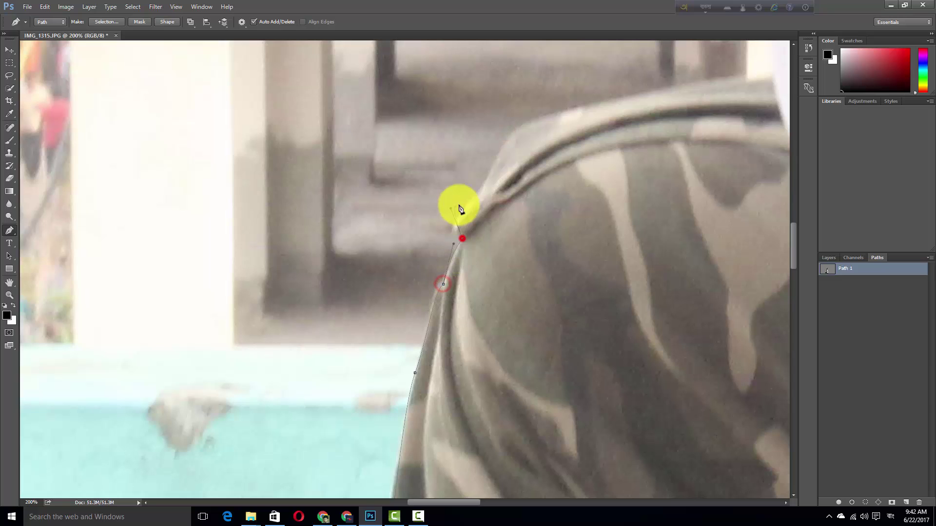
pyautogui.moveTo(531, 148); pyautogui.dragTo(494, 222)
pyautogui.moveTo(426, 309)
pyautogui.mouseDown()
pyautogui.moveTo(460, 292)
pyautogui.moveTo(446, 317)
pyautogui.mouseUp()
pyautogui.moveTo(487, 259); pyautogui.dragTo(538, 249)
pyautogui.moveTo(633, 241); pyautogui.dragTo(499, 297)
# Trace along the shirt's edge, up the neck and under the beard.
pyautogui.moveTo(569, 279); pyautogui.dragTo(595, 283)
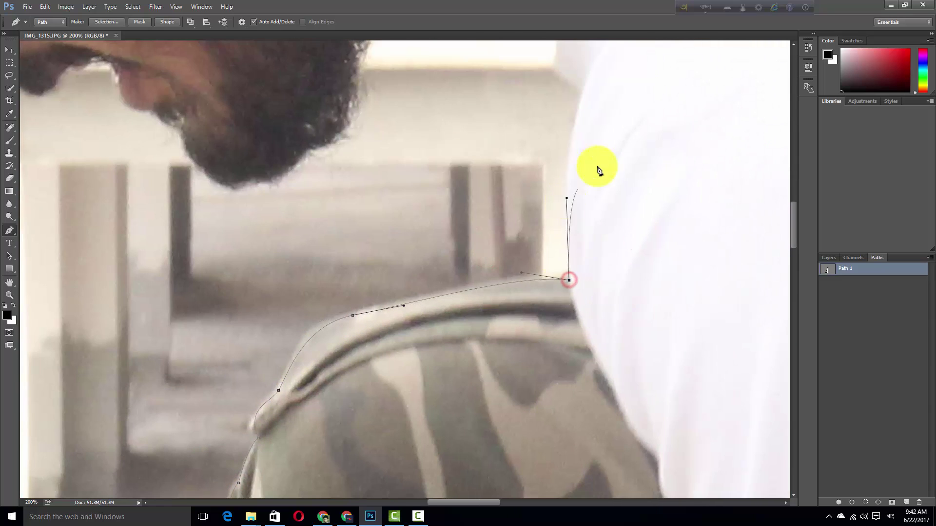
pyautogui.moveTo(599, 171); pyautogui.dragTo(542, 385)
pyautogui.moveTo(527, 304); pyautogui.dragTo(505, 269)
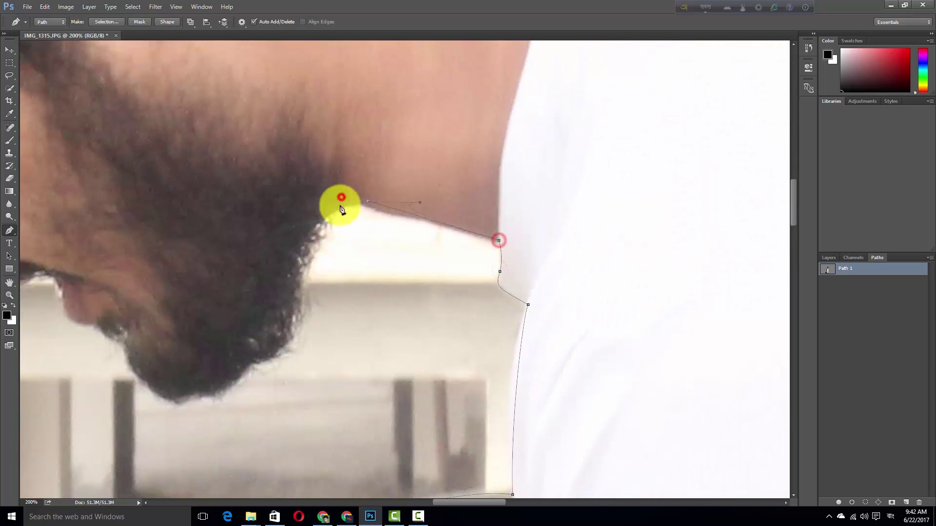
pyautogui.moveTo(333, 209); pyautogui.dragTo(359, 200)
pyautogui.moveTo(313, 236); pyautogui.dragTo(345, 272)
pyautogui.moveTo(316, 325); pyautogui.dragTo(409, 319)
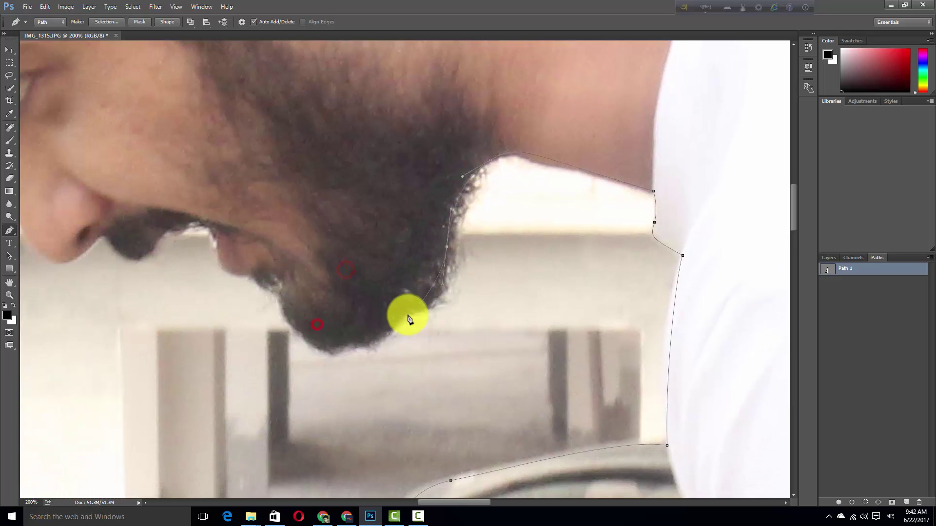
# Add a curved anchor along the beard and pan up to the mouth, nose and face profile.
pyautogui.moveTo(258, 269); pyautogui.dragTo(378, 326)
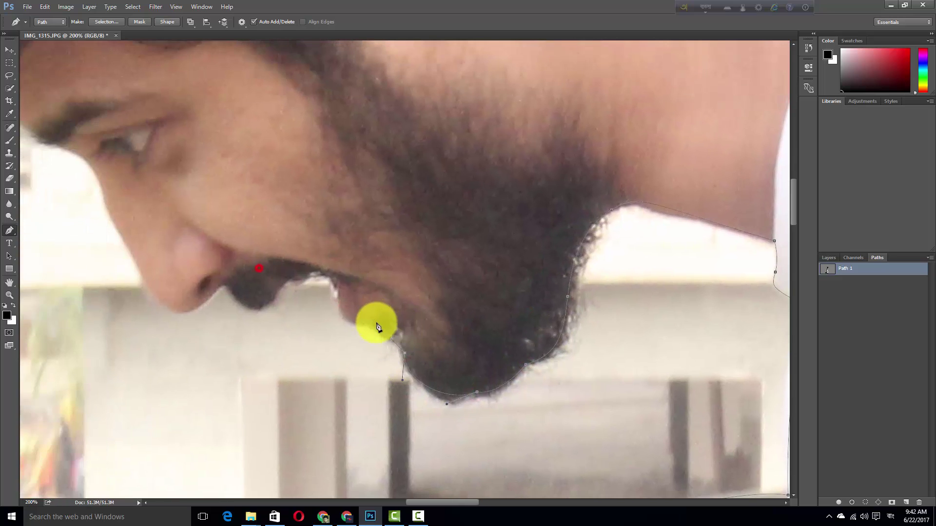
pyautogui.moveTo(334, 280)
pyautogui.mouseDown()
pyautogui.moveTo(395, 308)
pyautogui.moveTo(372, 314)
pyautogui.mouseUp()
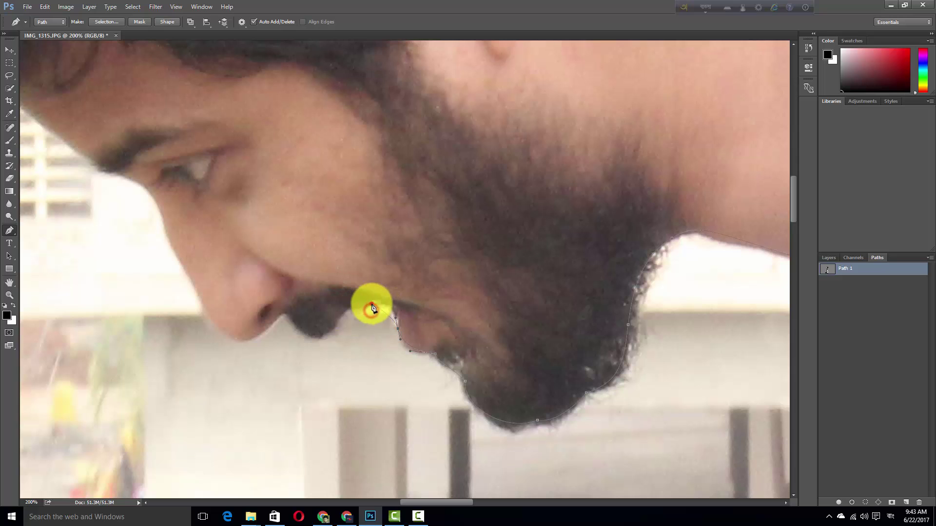
pyautogui.moveTo(272, 315); pyautogui.dragTo(415, 286)
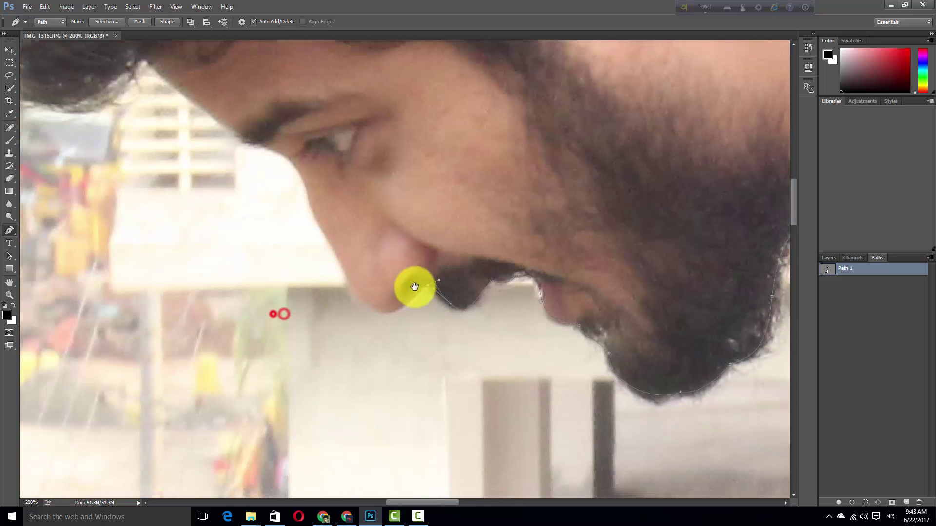
pyautogui.moveTo(338, 245); pyautogui.dragTo(425, 336)
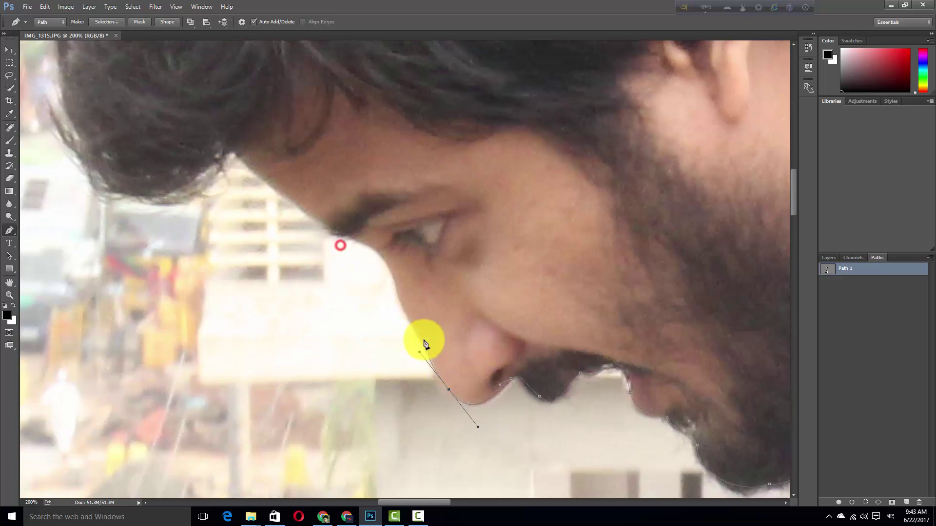
pyautogui.moveTo(370, 261); pyautogui.dragTo(406, 326)
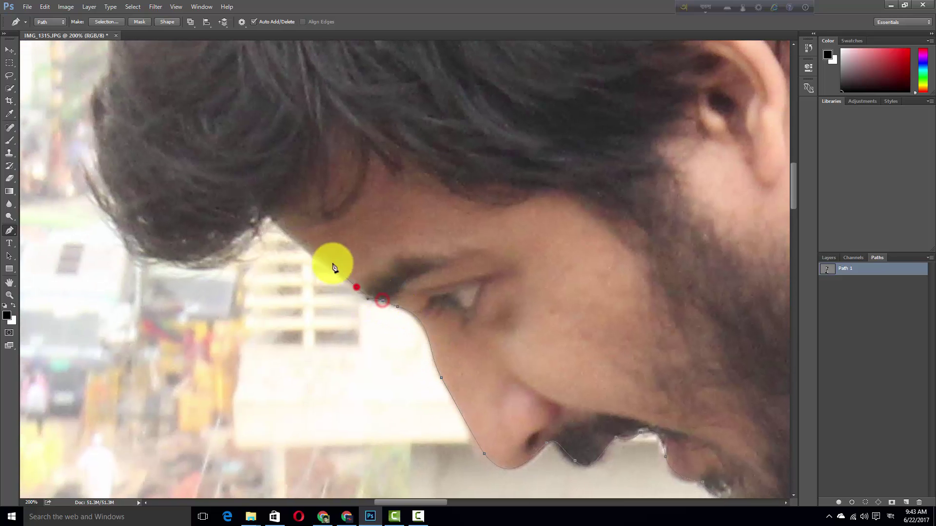
# Pan to the brow and place curved anchors along the hairline.
pyautogui.moveTo(359, 247); pyautogui.dragTo(554, 339)
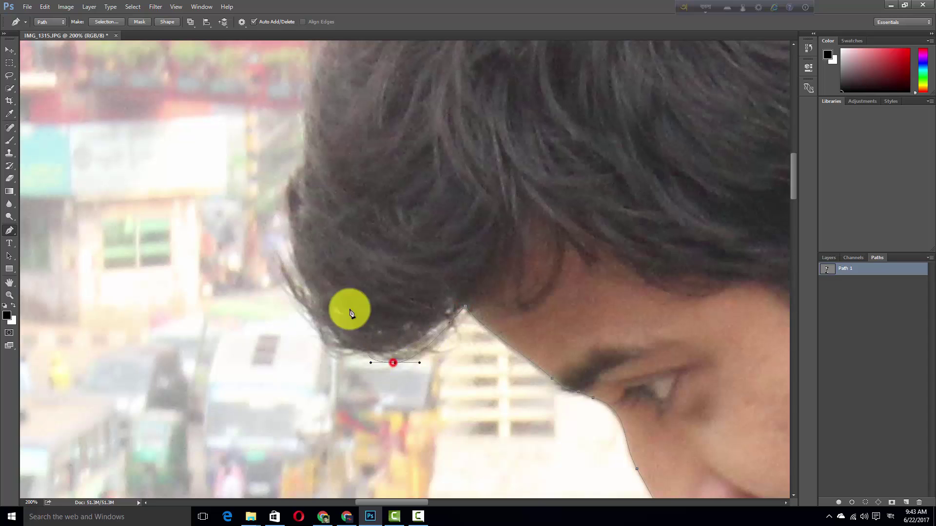
pyautogui.moveTo(350, 313)
pyautogui.mouseDown()
pyautogui.moveTo(429, 350)
pyautogui.moveTo(340, 278)
pyautogui.mouseUp()
pyautogui.moveTo(383, 331); pyautogui.dragTo(369, 275)
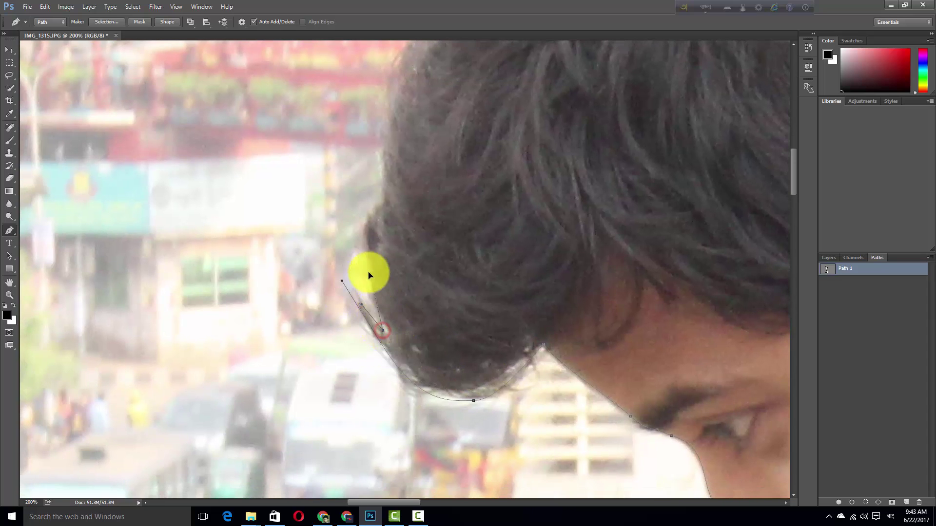
pyautogui.moveTo(379, 198); pyautogui.dragTo(433, 305)
pyautogui.moveTo(419, 236)
pyautogui.mouseDown()
pyautogui.moveTo(460, 182)
pyautogui.moveTo(449, 250)
pyautogui.mouseUp()
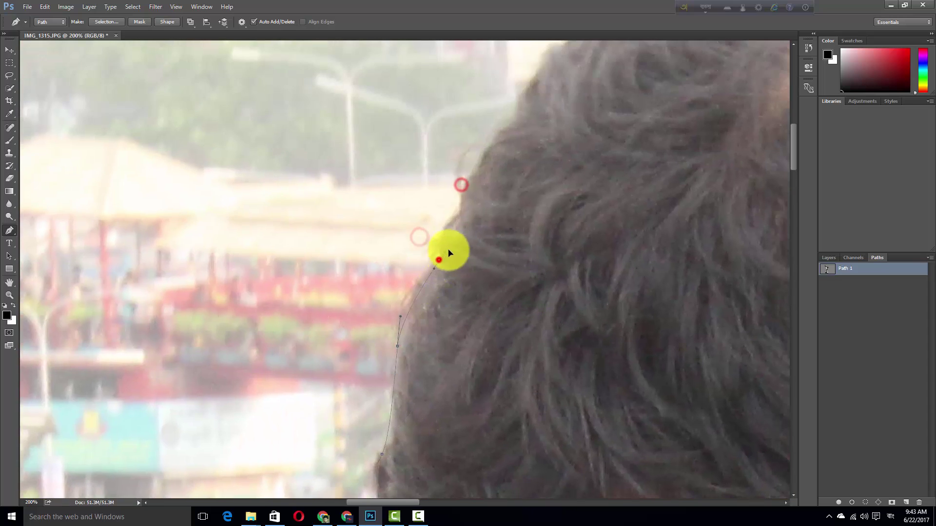
pyautogui.moveTo(500, 168); pyautogui.dragTo(498, 277)
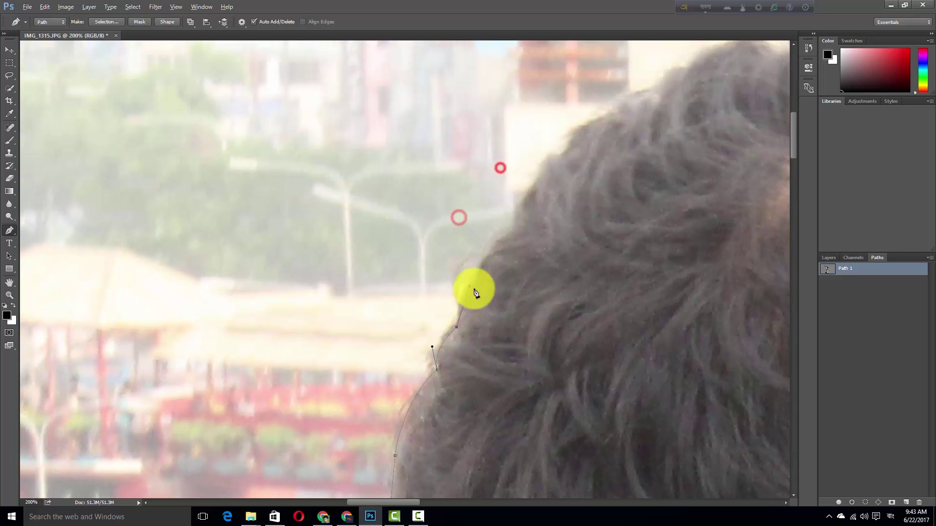
# Trace up the back of the hair and along its top edge.
pyautogui.click(506, 239)
pyautogui.moveTo(507, 238)
pyautogui.mouseDown()
pyautogui.moveTo(480, 302)
pyautogui.moveTo(543, 226)
pyautogui.mouseUp()
pyautogui.moveTo(648, 170); pyautogui.dragTo(557, 264)
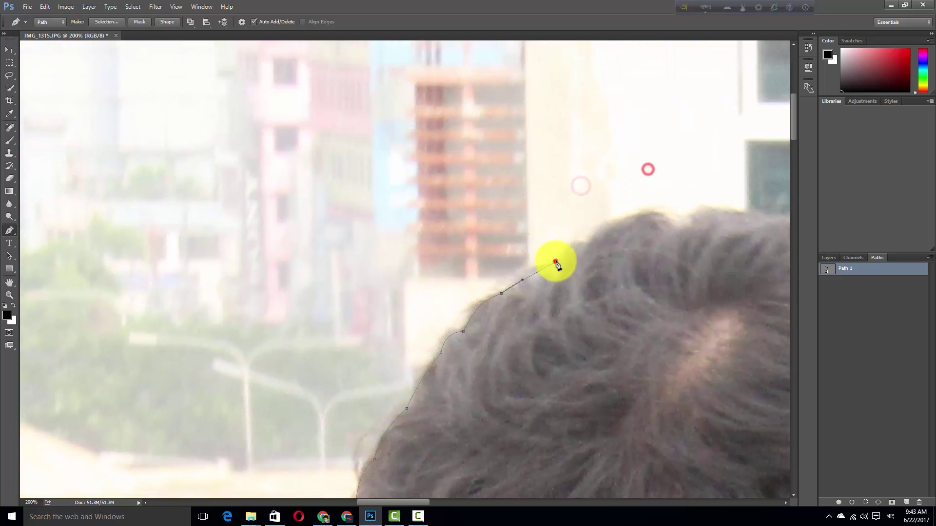
pyautogui.click(627, 222)
pyautogui.moveTo(681, 219)
pyautogui.mouseDown()
pyautogui.moveTo(735, 219)
pyautogui.moveTo(607, 261)
pyautogui.mouseUp()
pyautogui.click(627, 244)
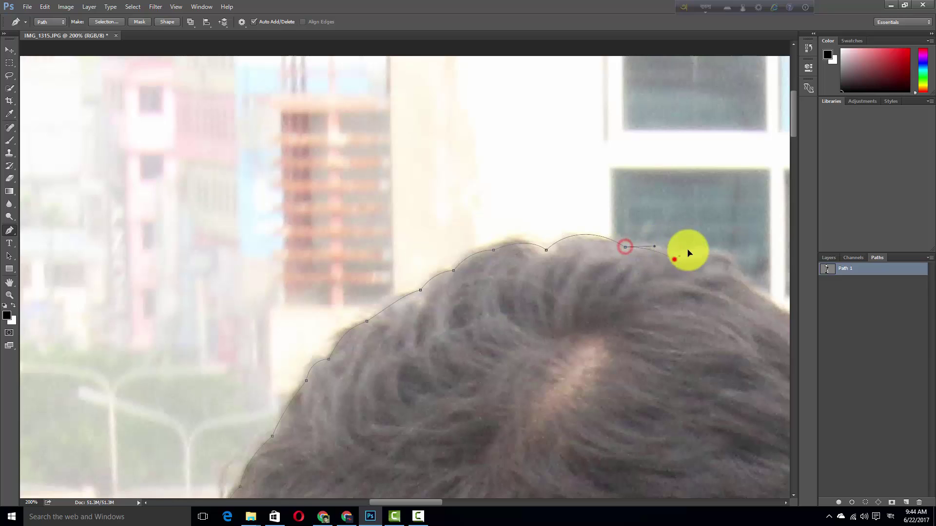
pyautogui.click(675, 258)
# Continue the path around and down the back of the head.
pyautogui.moveTo(738, 294); pyautogui.dragTo(592, 281)
pyautogui.moveTo(686, 341); pyautogui.dragTo(501, 278)
pyautogui.click(570, 320)
pyautogui.moveTo(653, 405); pyautogui.dragTo(498, 297)
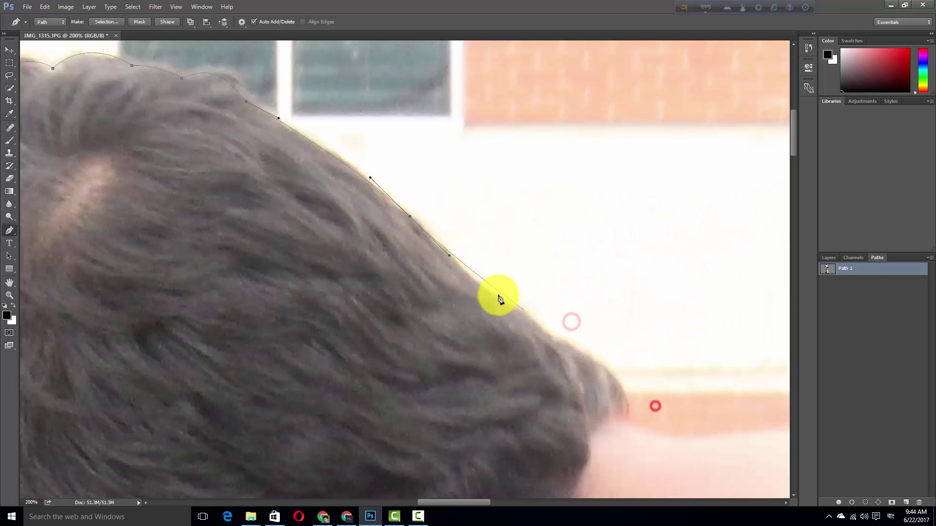
pyautogui.click(499, 298)
pyautogui.click(533, 317)
# Add smooth anchors from the nape down the neck into the shoulder.
pyautogui.moveTo(562, 347); pyautogui.dragTo(465, 301)
pyautogui.moveTo(493, 332); pyautogui.dragTo(509, 379)
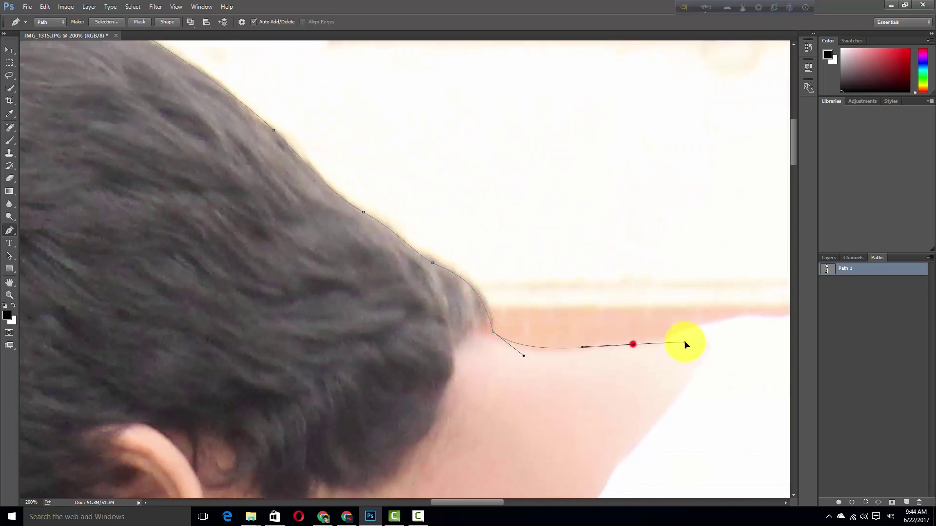
pyautogui.moveTo(683, 349)
pyautogui.mouseDown()
pyautogui.moveTo(520, 369)
pyautogui.moveTo(587, 364)
pyautogui.mouseUp()
pyautogui.moveTo(687, 378)
pyautogui.mouseDown()
pyautogui.moveTo(483, 364)
pyautogui.moveTo(554, 406)
pyautogui.mouseUp()
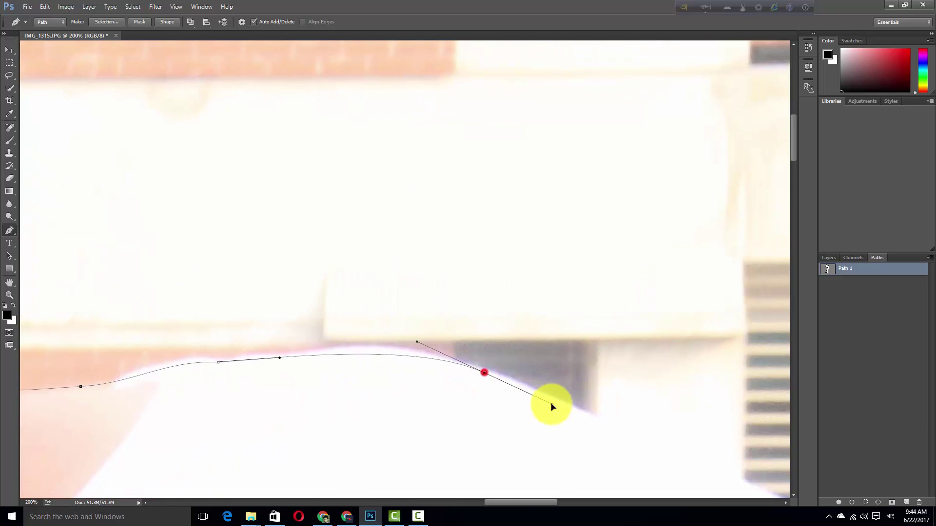
# Trace along the shoulder edge and down the shirt's back.
pyautogui.moveTo(557, 438); pyautogui.dragTo(307, 282)
pyautogui.moveTo(558, 309); pyautogui.dragTo(619, 335)
pyautogui.moveTo(679, 386); pyautogui.dragTo(516, 285)
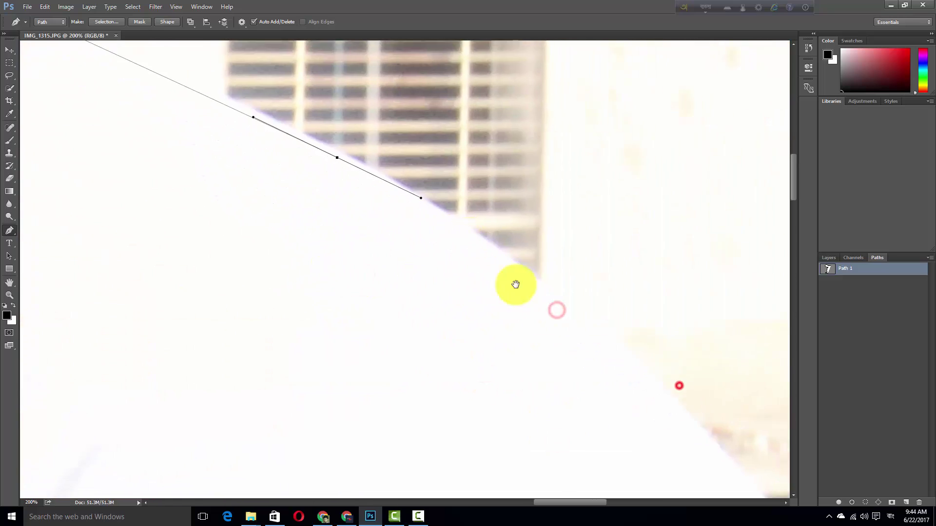
pyautogui.moveTo(615, 356); pyautogui.dragTo(671, 414)
pyautogui.moveTo(713, 441); pyautogui.dragTo(497, 267)
pyautogui.moveTo(560, 370); pyautogui.dragTo(606, 429)
# Extend the Pen path down the man's shirt edge to the hem with curved anchors.
pyautogui.scroll(-5, 628, 400)
pyautogui.click(650, 383)
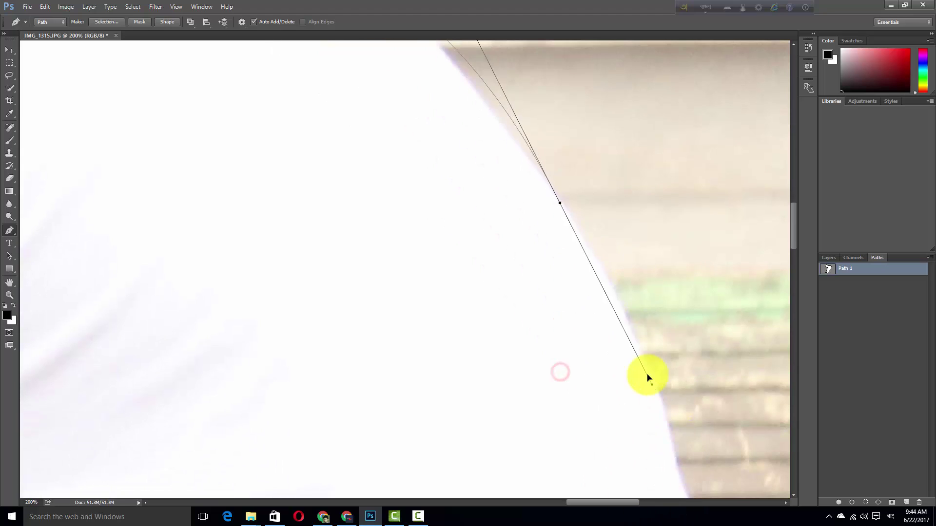
pyautogui.moveTo(631, 319); pyautogui.dragTo(612, 344)
pyautogui.moveTo(620, 299); pyautogui.dragTo(603, 426)
pyautogui.moveTo(577, 363); pyautogui.dragTo(452, 57)
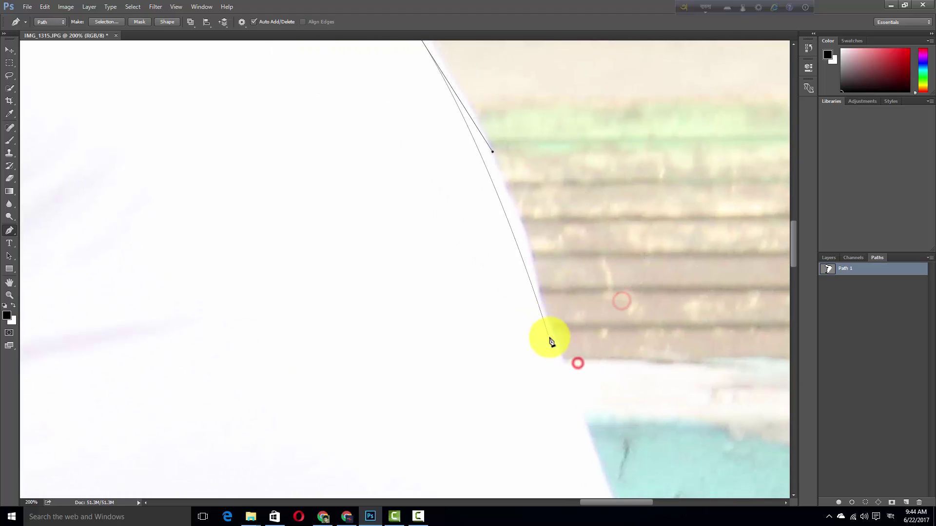
pyautogui.moveTo(619, 437); pyautogui.dragTo(502, 200)
pyautogui.moveTo(498, 381); pyautogui.dragTo(523, 376)
pyautogui.moveTo(553, 427)
pyautogui.mouseDown()
pyautogui.moveTo(562, 322)
pyautogui.moveTo(534, 403)
pyautogui.mouseUp()
# Adjust the curve handles so the path hugs the lower back of the shirt.
pyautogui.scroll(-3, 599, 435)
pyautogui.moveTo(583, 365)
pyautogui.mouseDown()
pyautogui.moveTo(579, 376)
pyautogui.moveTo(590, 387)
pyautogui.mouseUp()
pyautogui.moveTo(588, 455); pyautogui.dragTo(641, 320)
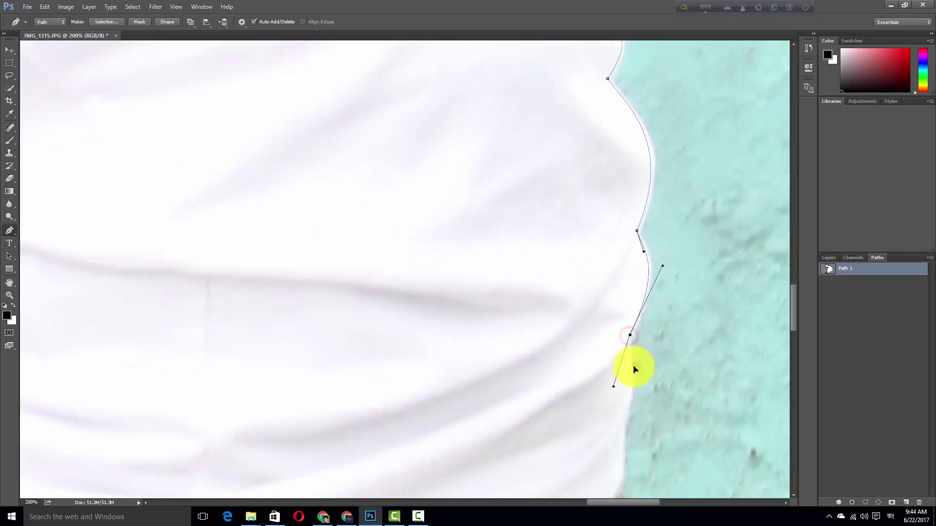
pyautogui.moveTo(633, 369); pyautogui.dragTo(627, 377)
pyautogui.moveTo(603, 420); pyautogui.dragTo(610, 316)
pyautogui.moveTo(614, 358); pyautogui.dragTo(628, 361)
# Trace the trousers around the pocket flap and down to the image bottom.
pyautogui.moveTo(620, 395); pyautogui.dragTo(610, 253)
pyautogui.moveTo(573, 320)
pyautogui.mouseDown()
pyautogui.moveTo(584, 330)
pyautogui.moveTo(570, 284)
pyautogui.mouseUp()
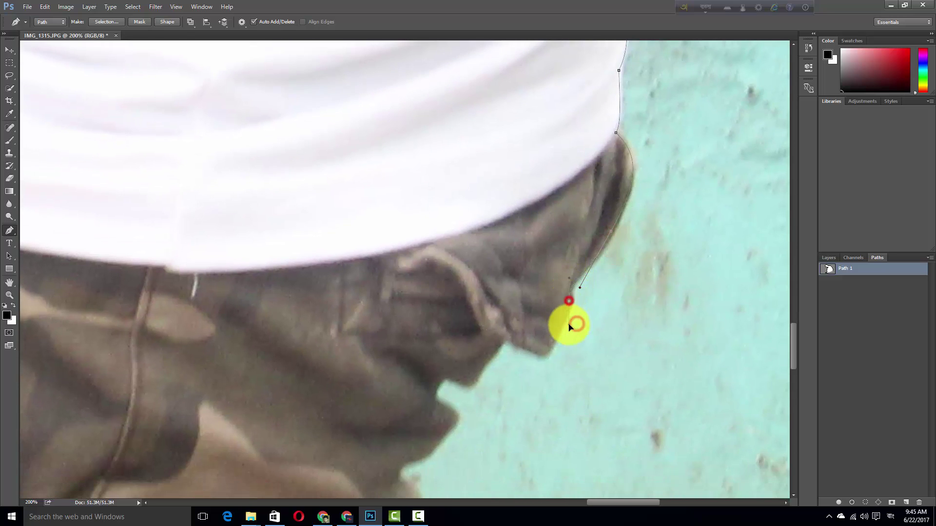
pyautogui.moveTo(542, 350); pyautogui.dragTo(562, 334)
pyautogui.moveTo(487, 345); pyautogui.dragTo(517, 317)
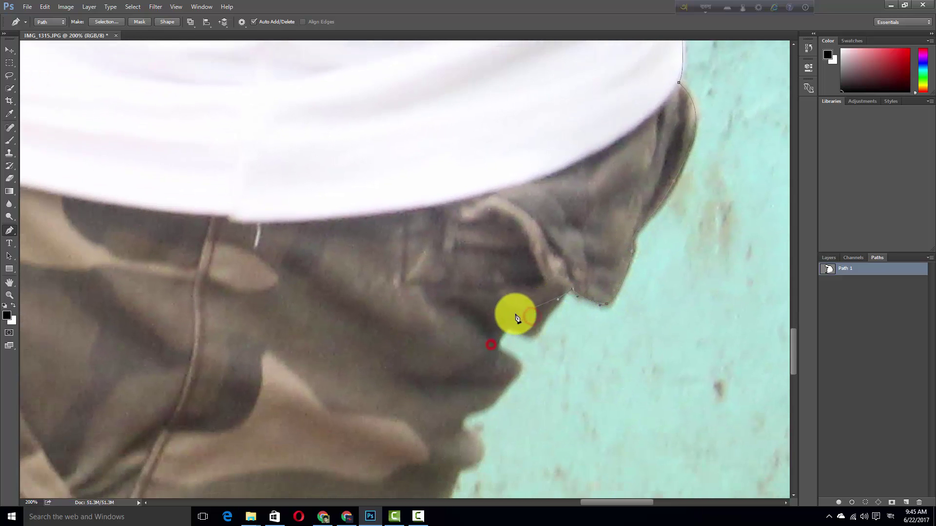
pyautogui.moveTo(480, 363); pyautogui.dragTo(510, 328)
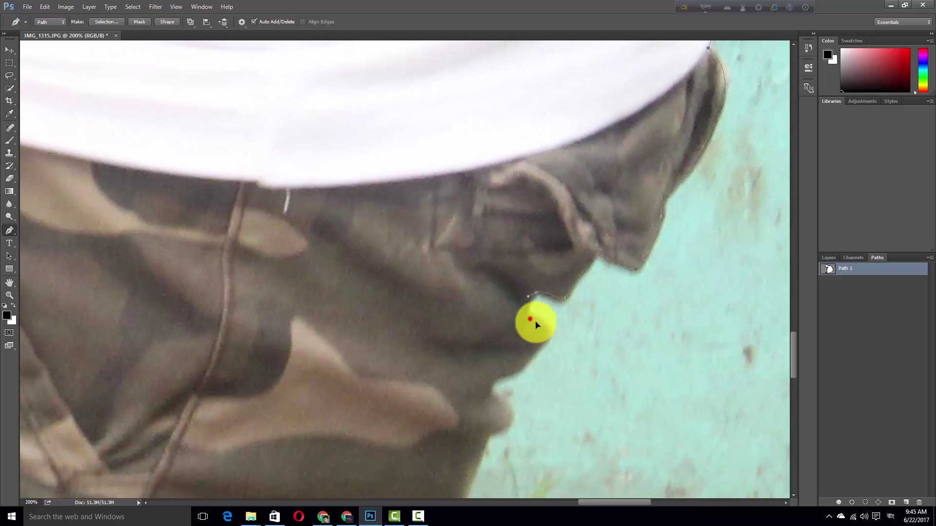
pyautogui.moveTo(491, 379)
pyautogui.mouseDown()
pyautogui.moveTo(539, 360)
pyautogui.moveTo(539, 320)
pyautogui.moveTo(531, 327)
pyautogui.moveTo(540, 257)
pyautogui.moveTo(522, 161)
pyautogui.mouseUp()
pyautogui.moveTo(502, 251); pyautogui.dragTo(512, 202)
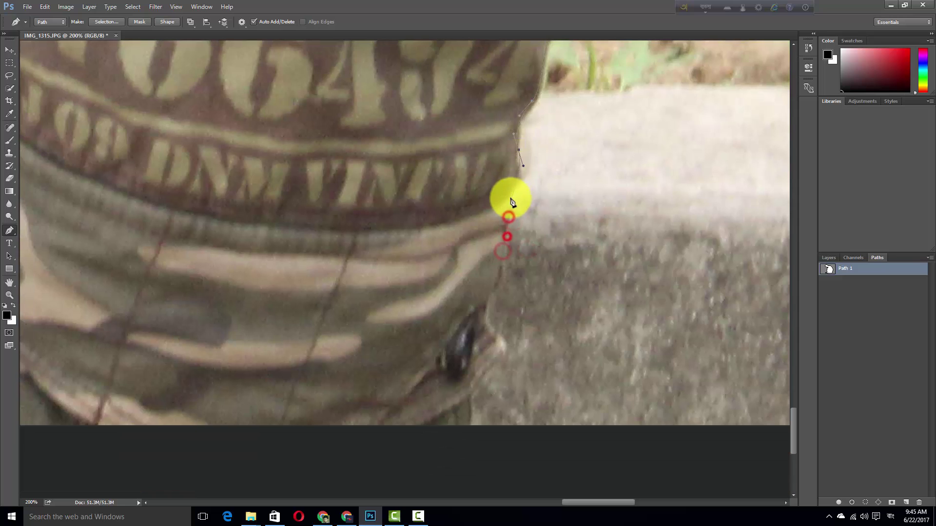
pyautogui.moveTo(482, 278); pyautogui.dragTo(512, 198)
pyautogui.moveTo(485, 232); pyautogui.dragTo(478, 180)
pyautogui.moveTo(474, 278); pyautogui.dragTo(476, 161)
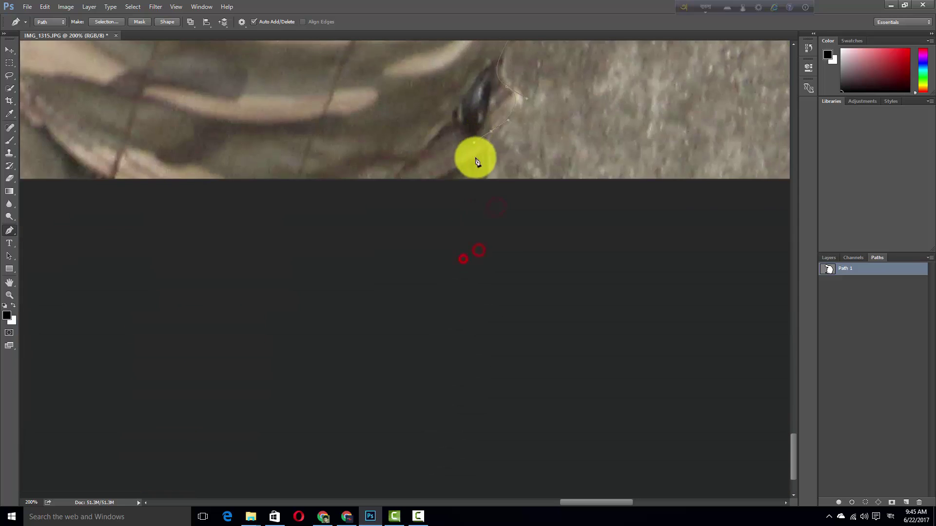
pyautogui.hotkey('ctrl', '-')
# Follow the trousers' left edge up to the underarm and along the forearm.
pyautogui.moveTo(320, 225)
pyautogui.mouseDown()
pyautogui.moveTo(309, 136)
pyautogui.moveTo(334, 119)
pyautogui.moveTo(334, 167)
pyautogui.mouseUp()
pyautogui.moveTo(336, 102); pyautogui.dragTo(326, 171)
pyautogui.moveTo(324, 81); pyautogui.dragTo(309, 236)
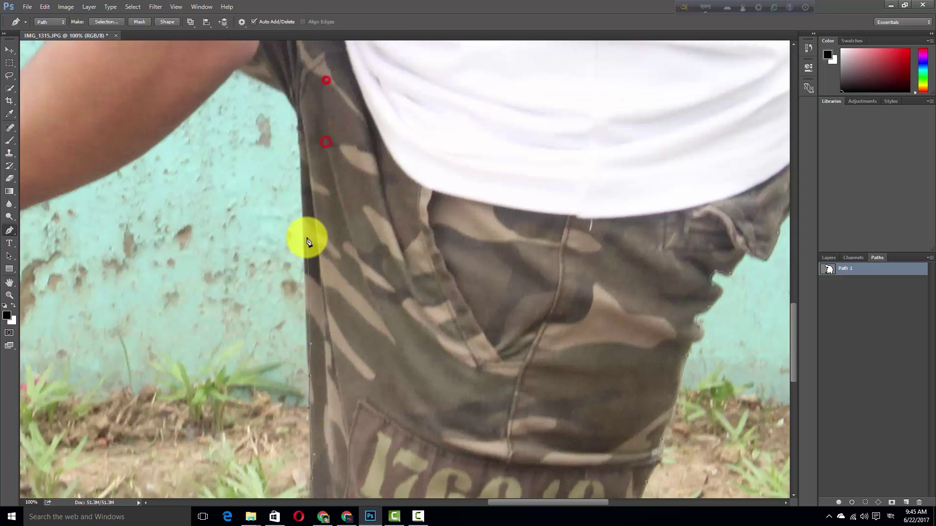
pyautogui.moveTo(302, 202); pyautogui.dragTo(312, 304)
pyautogui.click(307, 260)
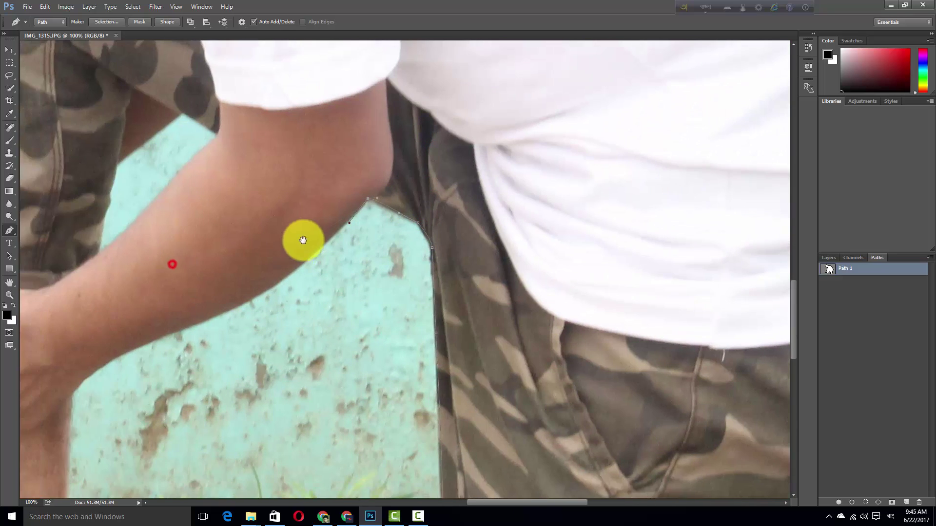
pyautogui.moveTo(171, 263); pyautogui.dragTo(302, 239)
pyautogui.click(265, 289)
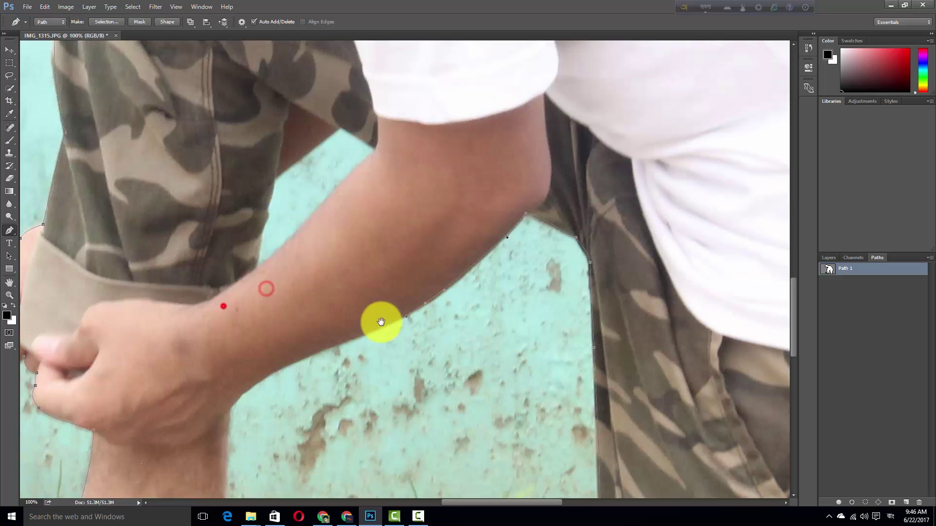
pyautogui.moveTo(224, 307); pyautogui.dragTo(380, 320)
# Undo the misplaced ankle anchors, re-anchor the ankle, and close the path at the sandal heel.
pyautogui.scroll(-3, 327, 349)
pyautogui.scroll(-1, 334, 334)
pyautogui.scroll(-1, 334, 320)
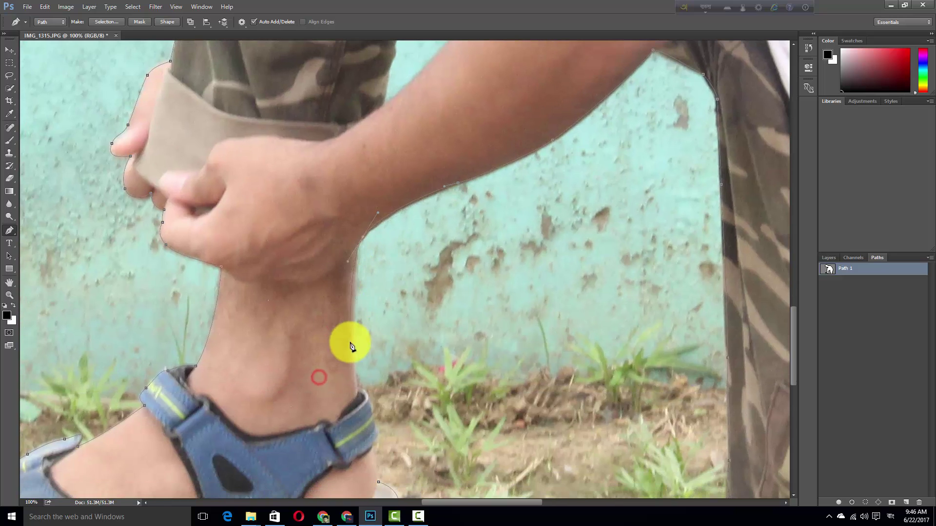
pyautogui.hotkey('ctrl', 'alt', 'z')
pyautogui.hotkey('ctrl', 'alt', 'z')
pyautogui.moveTo(353, 280); pyautogui.dragTo(354, 318)
pyautogui.scroll(-2, 355, 293)
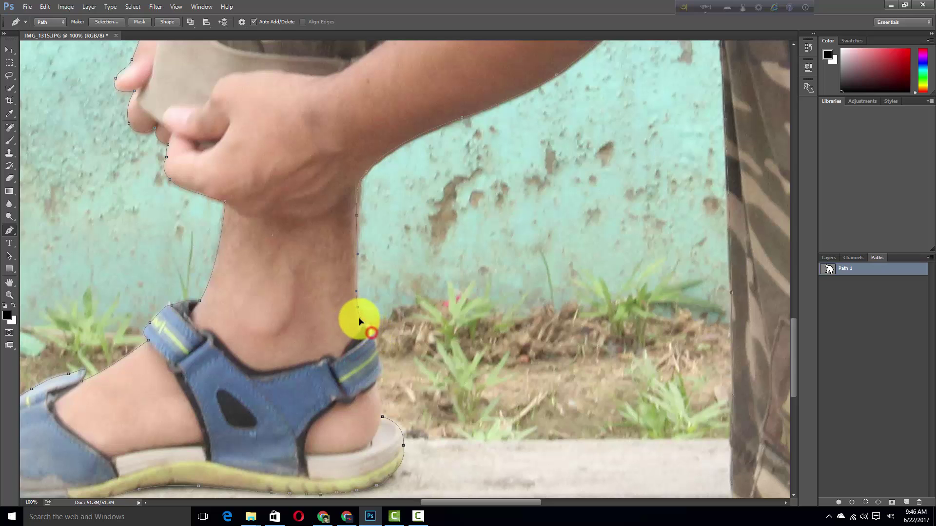
pyautogui.click(384, 408)
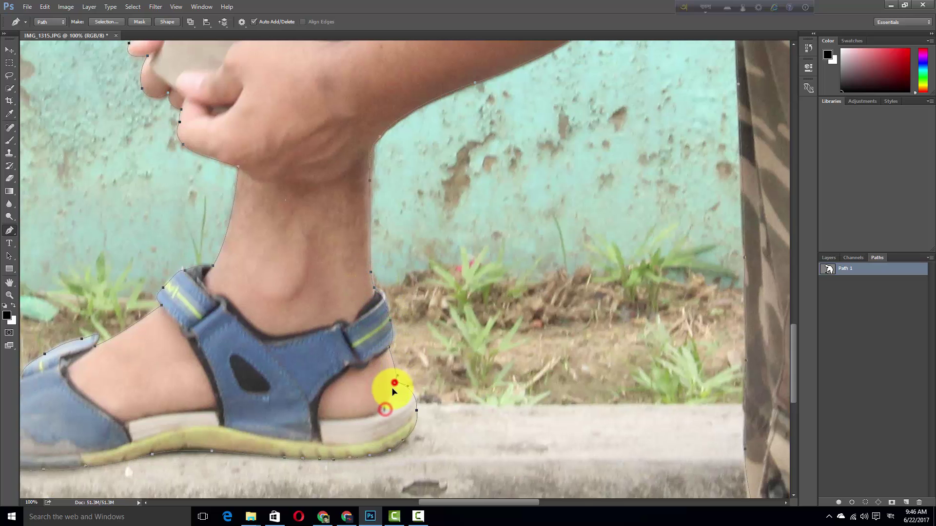
pyautogui.scroll(-6, 477, 325)
# Save the photo as a JPEG with the default quality settings.
pyautogui.click(27, 7)
pyautogui.click(39, 126)
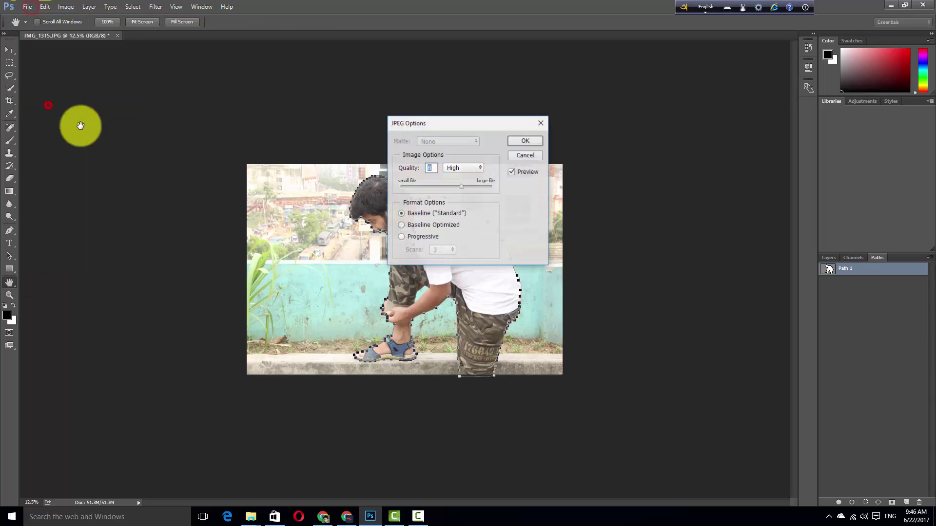
pyautogui.click(525, 140)
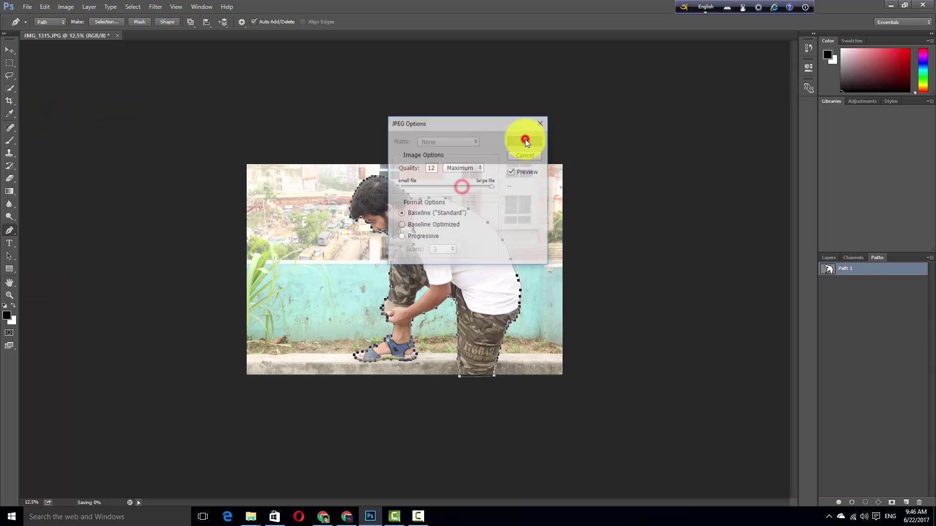
# Load Path 1 as a selection, copy the man to a new layer, and hide the Background.
pyautogui.keyDown('ctrl'); pyautogui.click(829, 272); pyautogui.keyUp('ctrl')
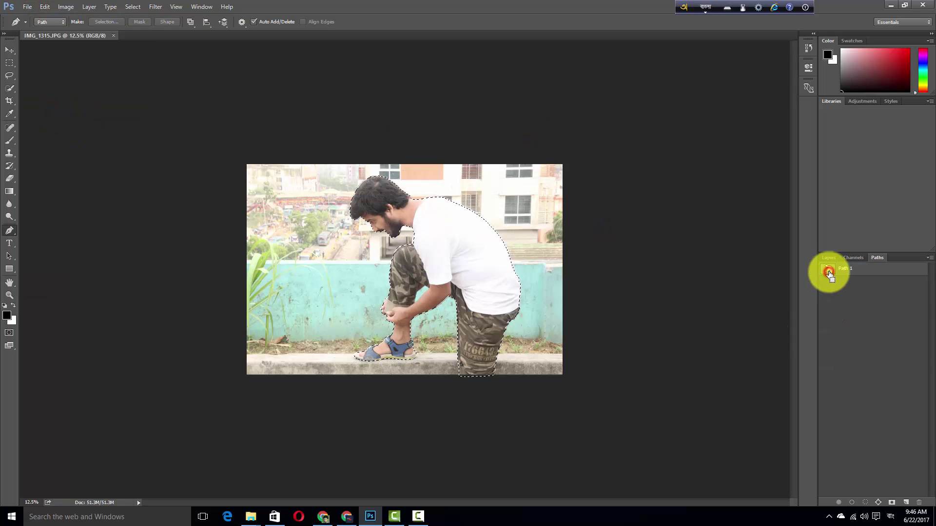
pyautogui.click(93, 9)
pyautogui.click(249, 89)
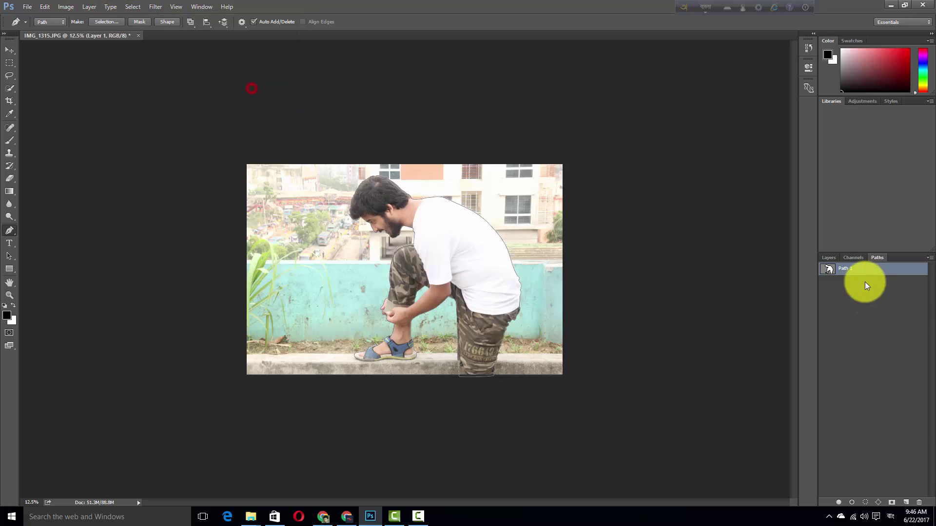
pyautogui.click(828, 258)
pyautogui.click(822, 324)
pyautogui.click(880, 381)
pyautogui.click(880, 258)
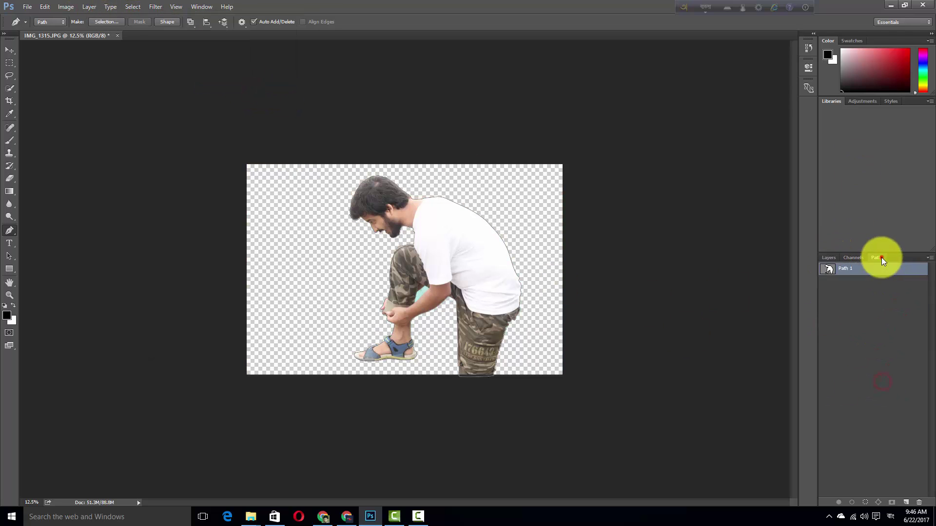
pyautogui.click(828, 257)
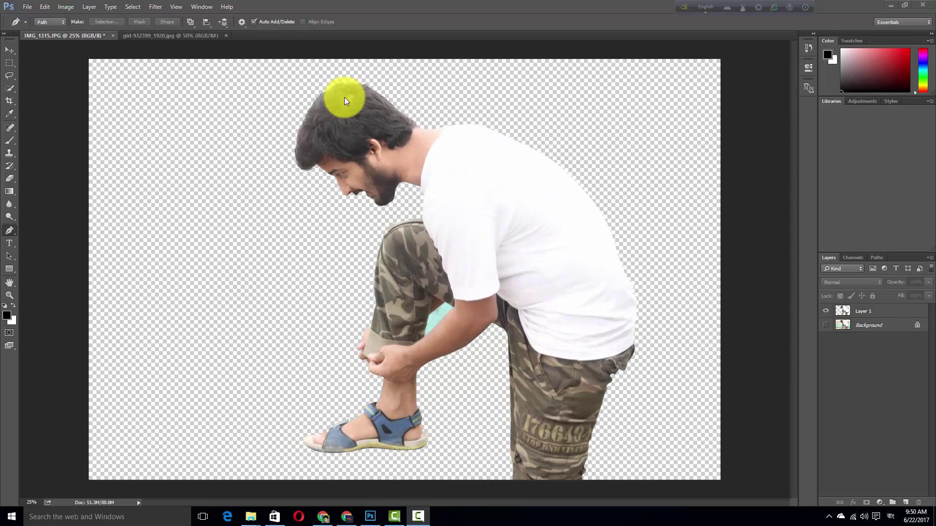
# Bring up the girl photo, zoom in, and duplicate its background layer.
pyautogui.click(150, 36)
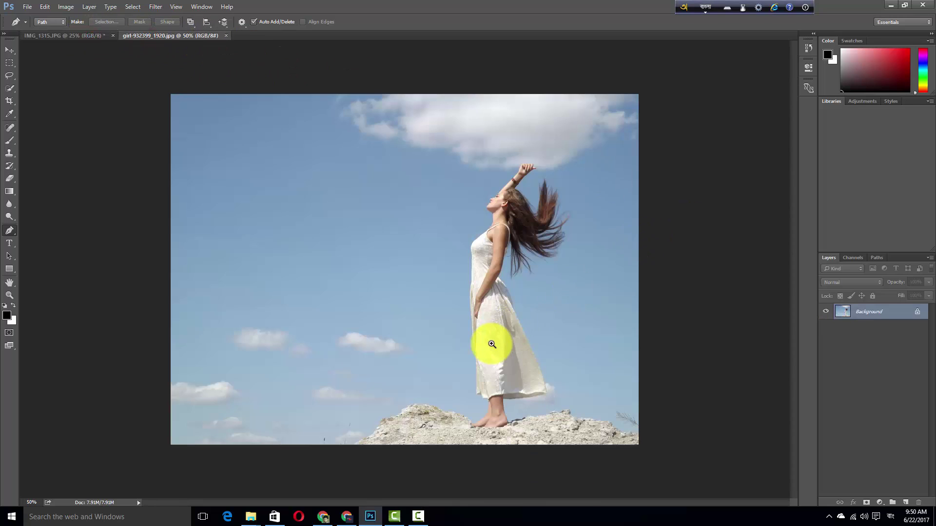
pyautogui.click(491, 344)
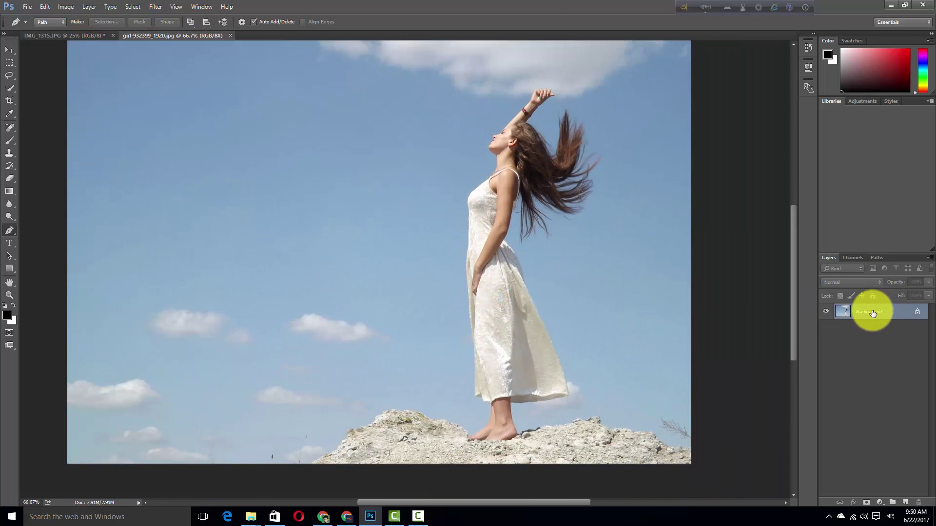
pyautogui.moveTo(872, 312); pyautogui.dragTo(906, 502)
# Make light grey the foreground colour and pick the Background Eraser on Background copy 2.
pyautogui.click(7, 316)
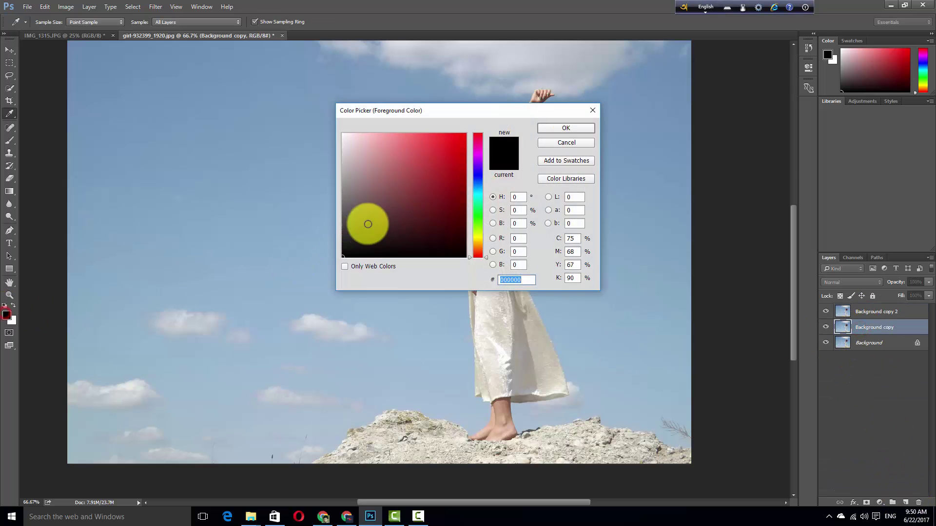
pyautogui.click(364, 221)
pyautogui.click(561, 129)
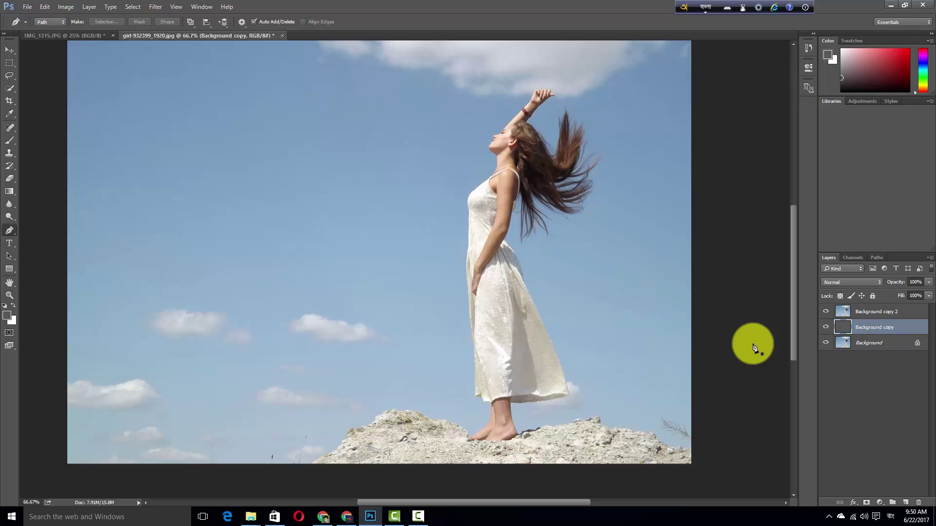
pyautogui.click(843, 311)
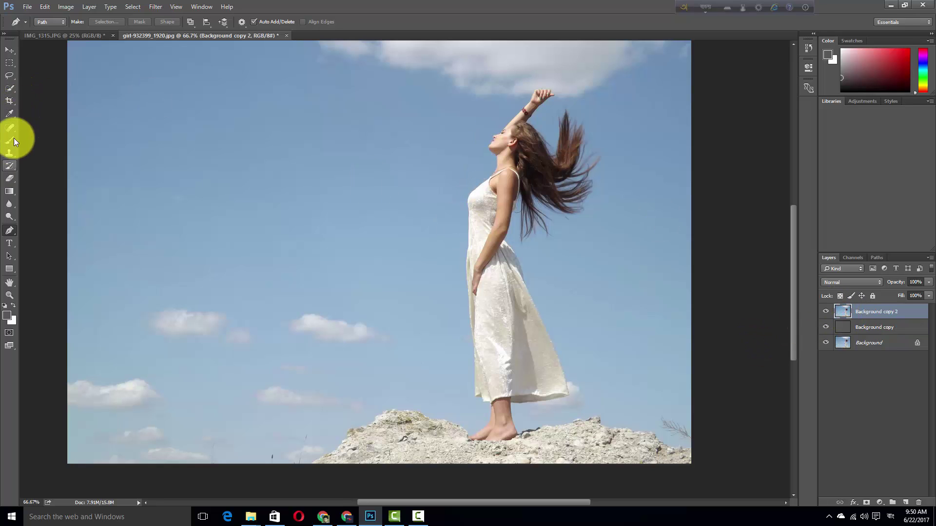
pyautogui.click(10, 179)
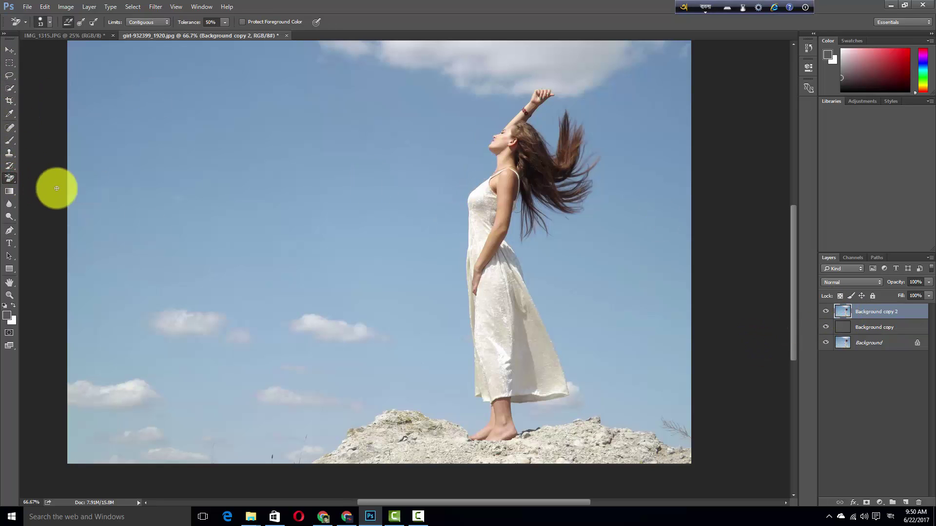
# Set the Background Eraser to 30% tolerance, sampling Once, and adjust the brush size.
pyautogui.press(']')
pyautogui.press(']')
pyautogui.press(']')
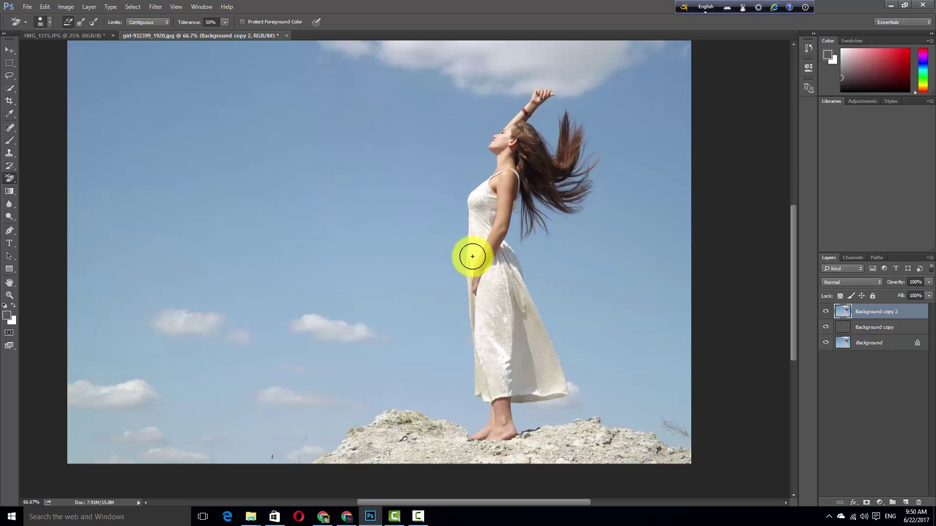
pyautogui.scroll(1, 480, 249)
pyautogui.moveTo(481, 205); pyautogui.dragTo(422, 234)
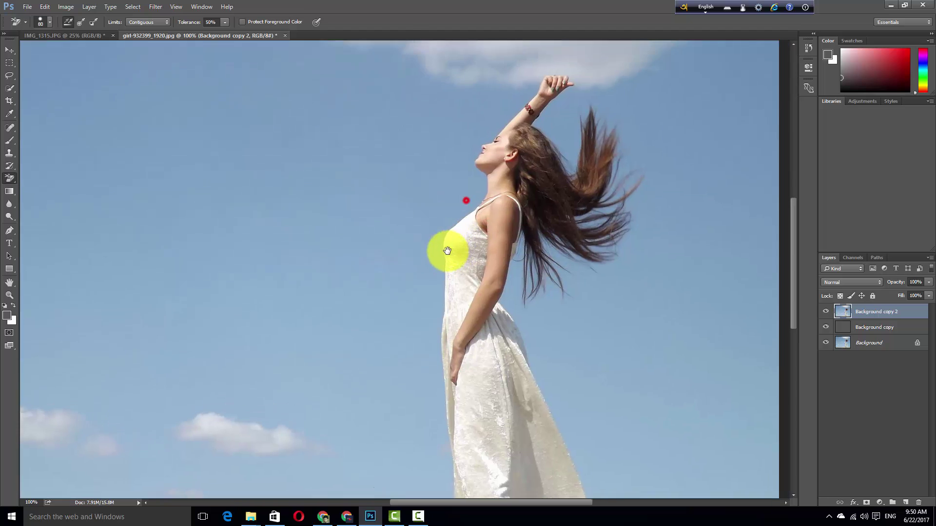
pyautogui.scroll(-1, 422, 234)
pyautogui.scroll(1, 430, 303)
pyautogui.scroll(5, 472, 328)
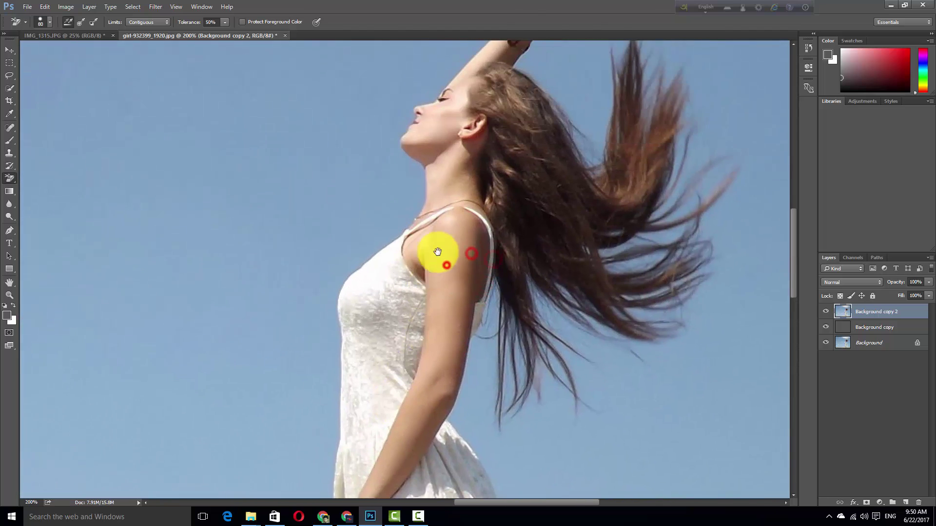
pyautogui.scroll(1, 434, 251)
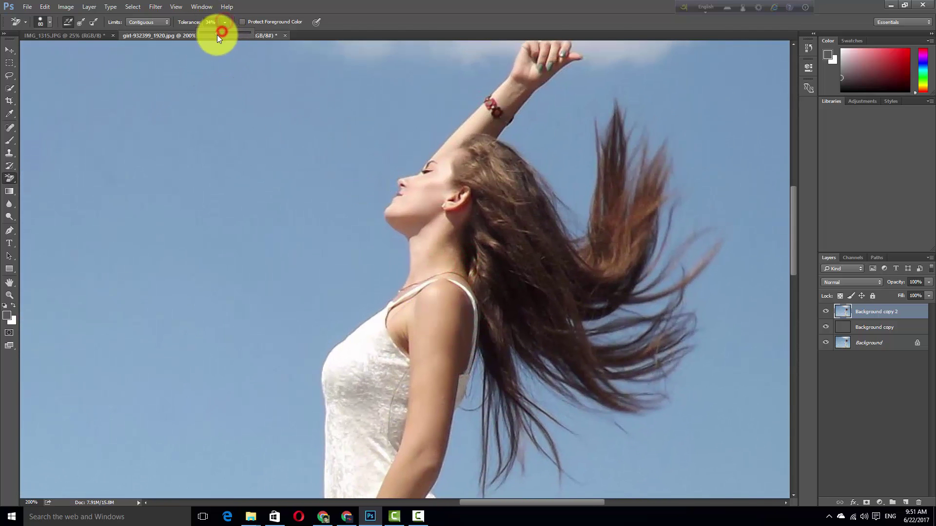
pyautogui.moveTo(218, 34); pyautogui.dragTo(215, 36)
pyautogui.click(80, 22)
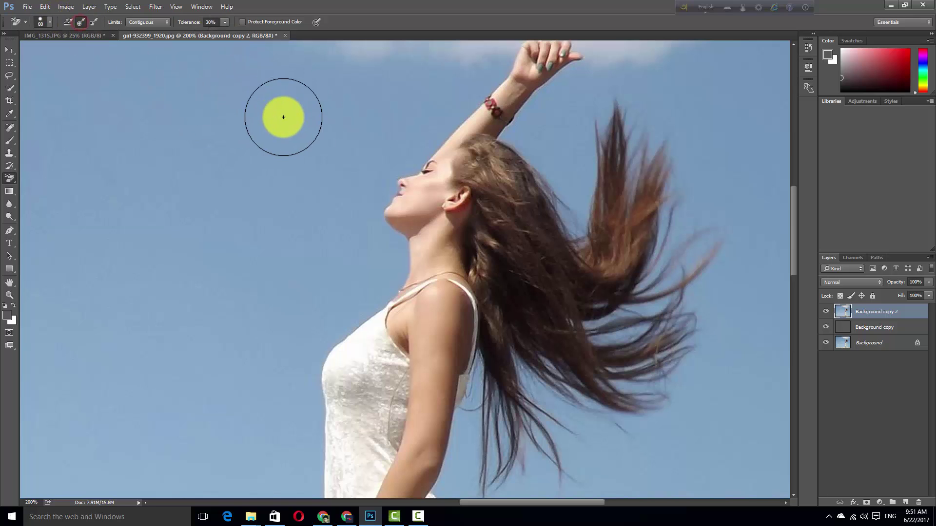
pyautogui.press('[')
pyautogui.press('[')
pyautogui.press('[')
# Erase the sky between the raised arm, face and hair with a smaller brush.
pyautogui.moveTo(460, 93); pyautogui.dragTo(379, 178)
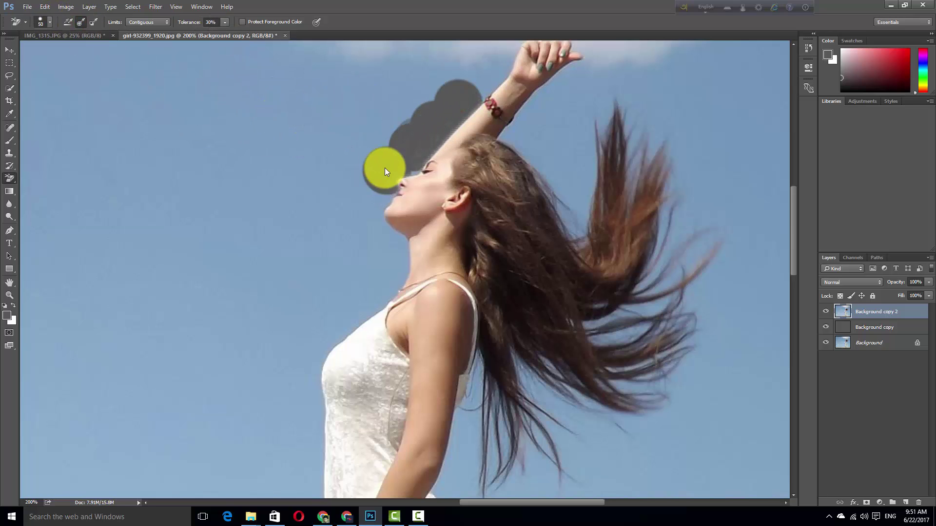
pyautogui.rightClick(385, 170)
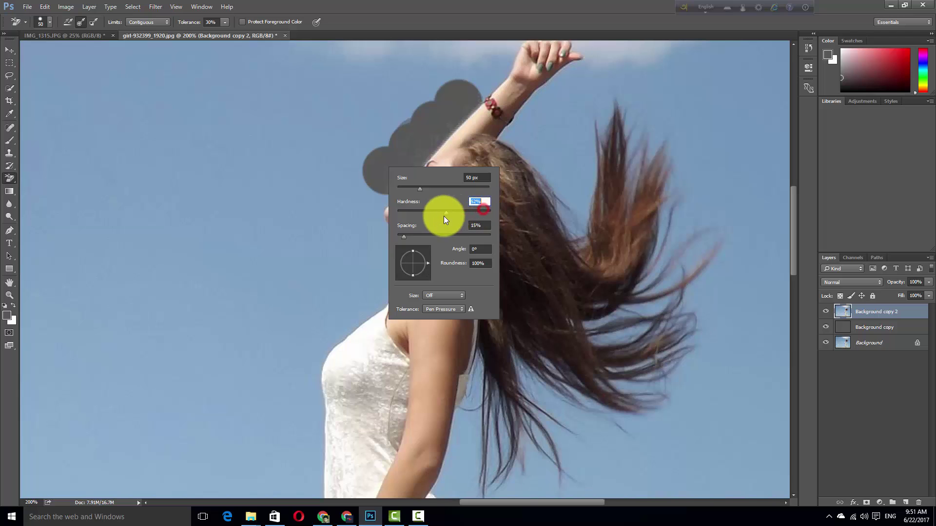
pyautogui.moveTo(419, 190); pyautogui.dragTo(429, 138)
pyautogui.click(397, 16)
pyautogui.hotkey('ctrl', 'z')
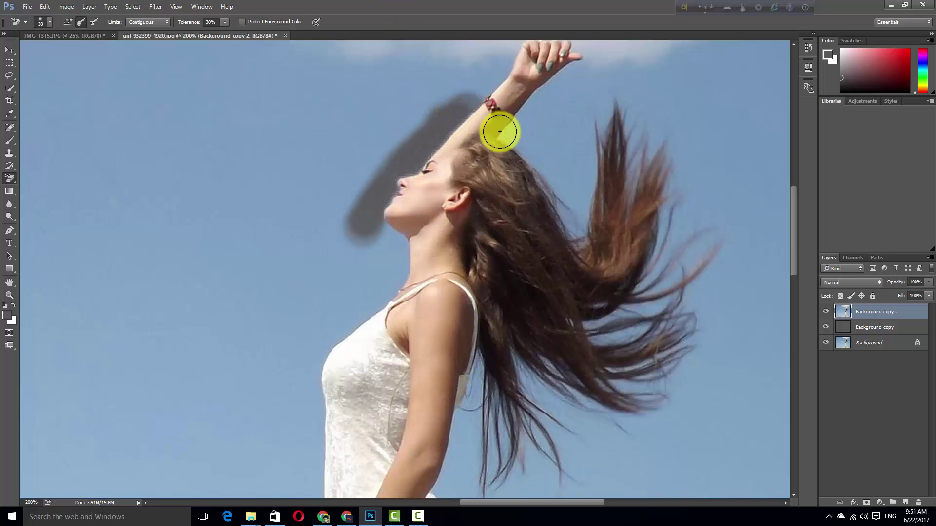
pyautogui.moveTo(499, 131)
pyautogui.mouseDown()
pyautogui.moveTo(577, 224)
pyautogui.moveTo(577, 168)
pyautogui.moveTo(512, 104)
pyautogui.moveTo(379, 285)
pyautogui.moveTo(311, 357)
pyautogui.moveTo(333, 280)
pyautogui.mouseUp()
pyautogui.keyDown('alt'); pyautogui.click(378, 318); pyautogui.keyUp('alt')
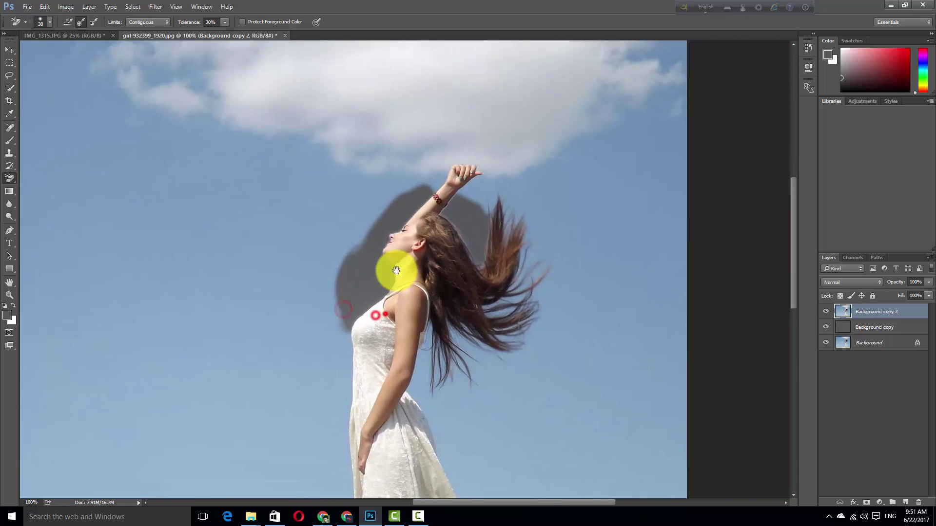
pyautogui.moveTo(485, 305)
pyautogui.mouseDown()
pyautogui.moveTo(431, 334)
pyautogui.moveTo(502, 330)
pyautogui.mouseUp()
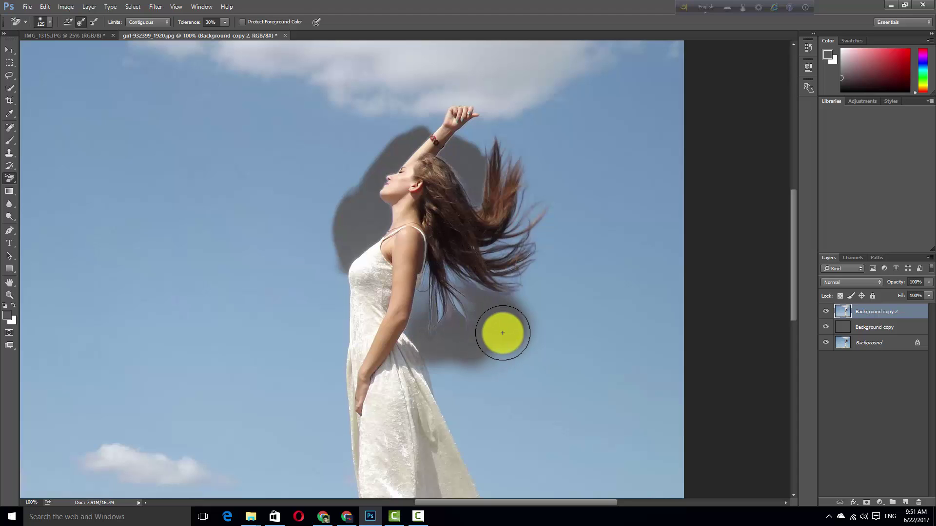
# Erase sky right of the hair with foreground protected, then along the dress.
pyautogui.click(242, 22)
pyautogui.moveTo(552, 335)
pyautogui.mouseDown()
pyautogui.moveTo(460, 310)
pyautogui.moveTo(487, 278)
pyautogui.moveTo(514, 182)
pyautogui.moveTo(553, 266)
pyautogui.moveTo(539, 146)
pyautogui.moveTo(460, 387)
pyautogui.moveTo(460, 378)
pyautogui.moveTo(508, 368)
pyautogui.mouseUp()
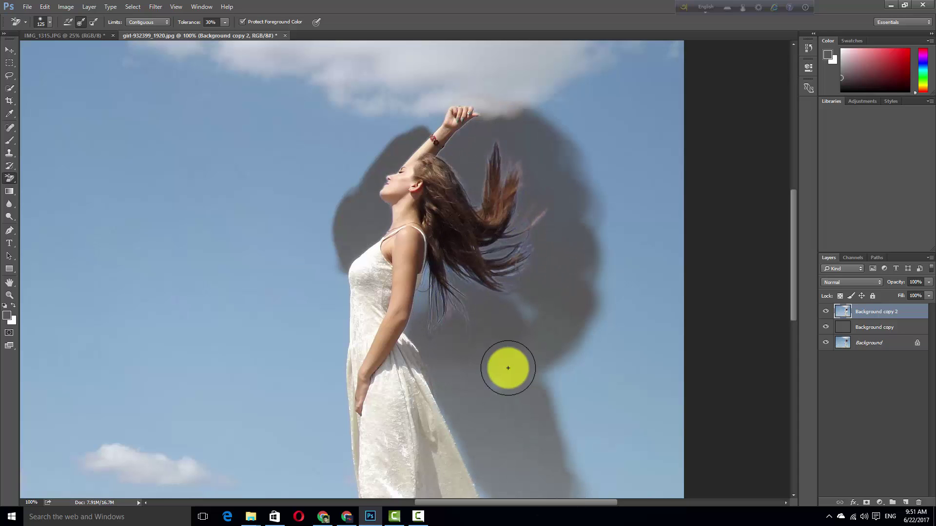
pyautogui.click(242, 22)
pyautogui.moveTo(456, 159); pyautogui.dragTo(495, 61)
pyautogui.moveTo(376, 142)
pyautogui.mouseDown()
pyautogui.moveTo(378, 430)
pyautogui.moveTo(560, 485)
pyautogui.moveTo(531, 402)
pyautogui.mouseUp()
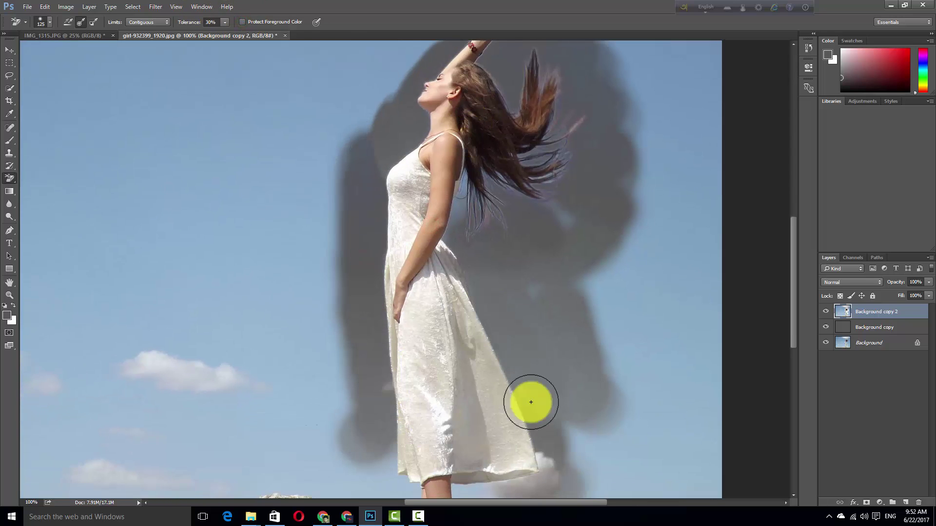
# Erase the remaining sky from the face up to the raised hand, then view the whole photo.
pyautogui.scroll(-3, 531, 402)
pyautogui.moveTo(564, 361)
pyautogui.mouseDown()
pyautogui.moveTo(546, 396)
pyautogui.moveTo(558, 418)
pyautogui.moveTo(582, 389)
pyautogui.moveTo(468, 437)
pyautogui.moveTo(378, 380)
pyautogui.moveTo(355, 238)
pyautogui.mouseUp()
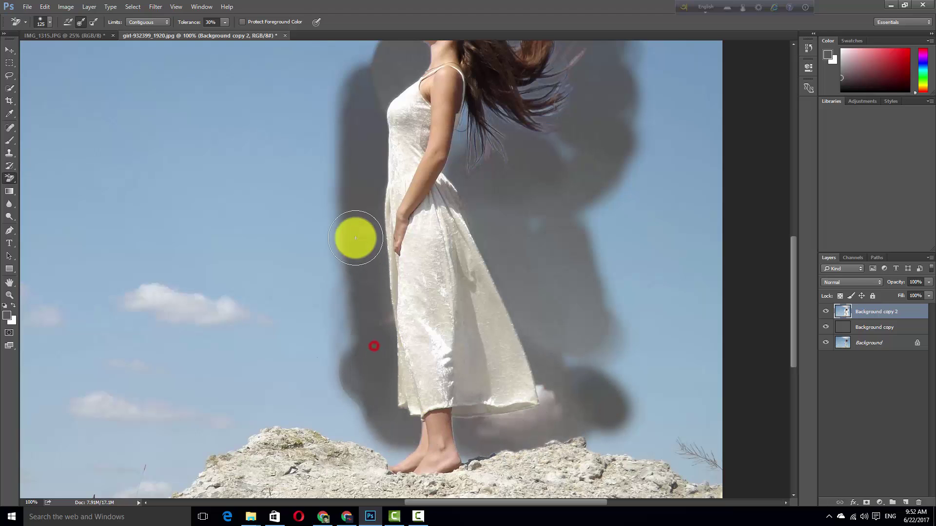
pyautogui.scroll(4, 355, 238)
pyautogui.scroll(3, 359, 247)
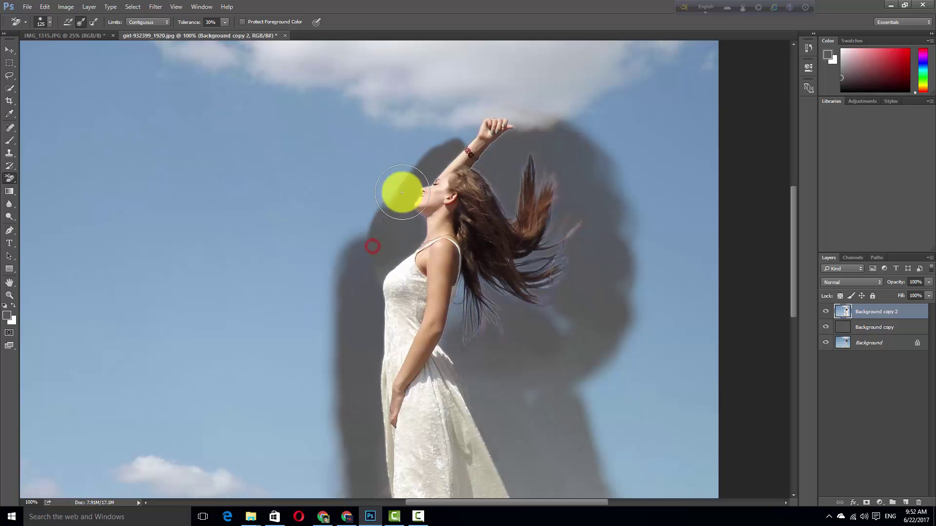
pyautogui.moveTo(402, 192); pyautogui.dragTo(476, 111)
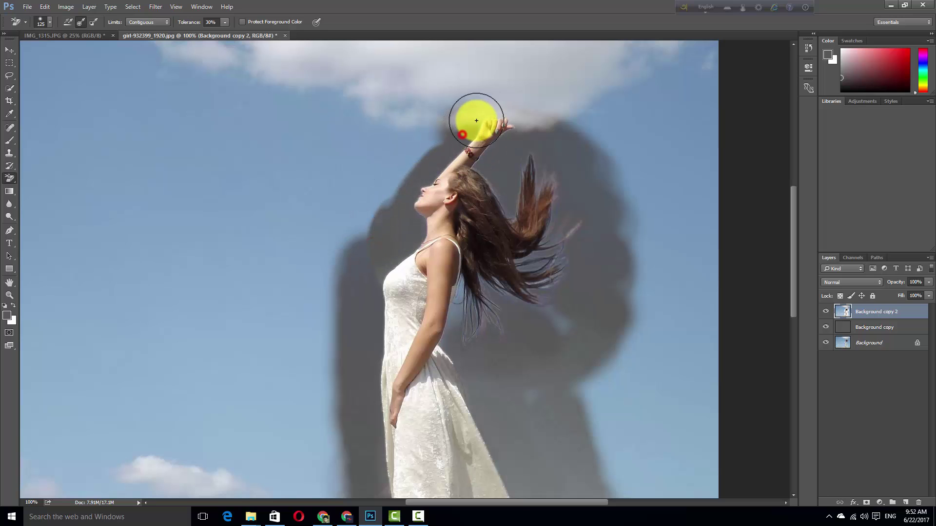
pyautogui.keyDown('alt'); pyautogui.click(531, 269); pyautogui.keyUp('alt')
pyautogui.keyDown('alt'); pyautogui.click(520, 294); pyautogui.keyUp('alt')
# Lasso a closed outline around the girl from her feet, over the hair and back.
pyautogui.press('l')
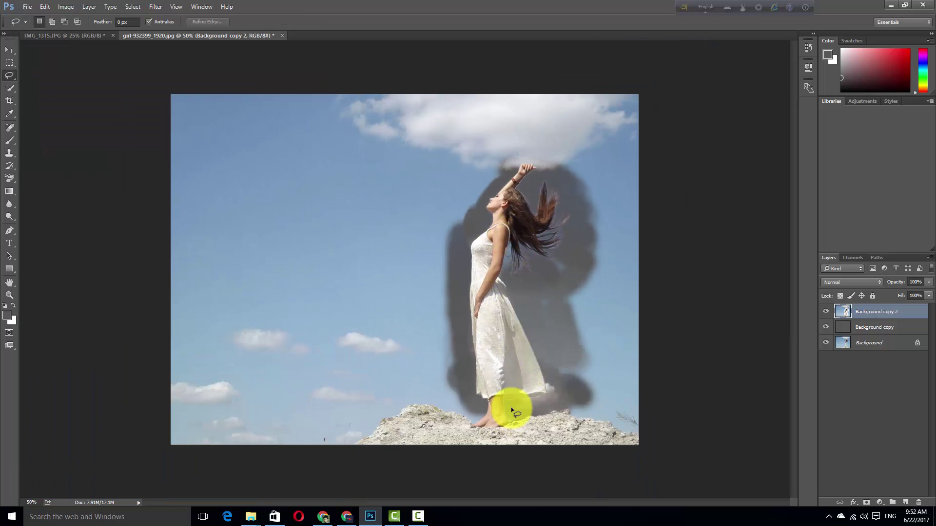
pyautogui.moveTo(477, 418)
pyautogui.mouseDown()
pyautogui.moveTo(463, 330)
pyautogui.moveTo(476, 224)
pyautogui.mouseUp()
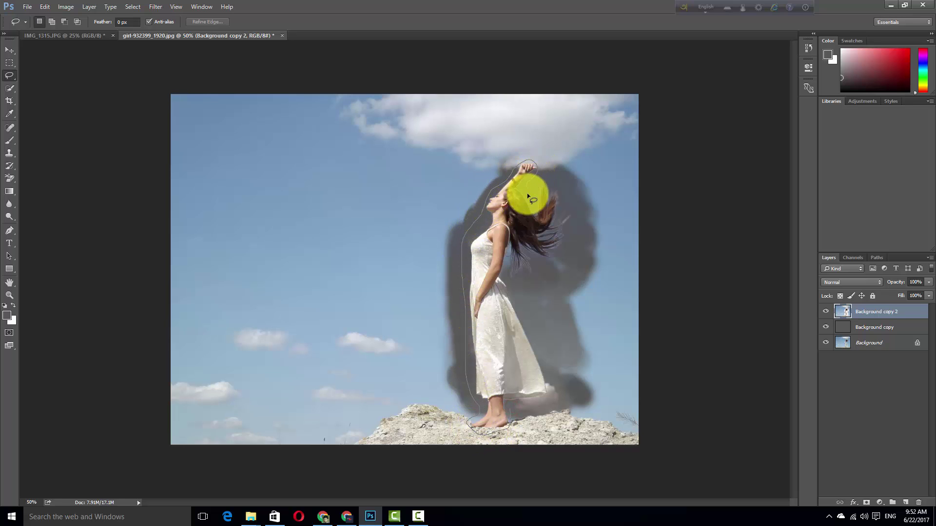
pyautogui.moveTo(568, 204)
pyautogui.mouseDown()
pyautogui.moveTo(560, 254)
pyautogui.moveTo(513, 285)
pyautogui.moveTo(527, 321)
pyautogui.mouseUp()
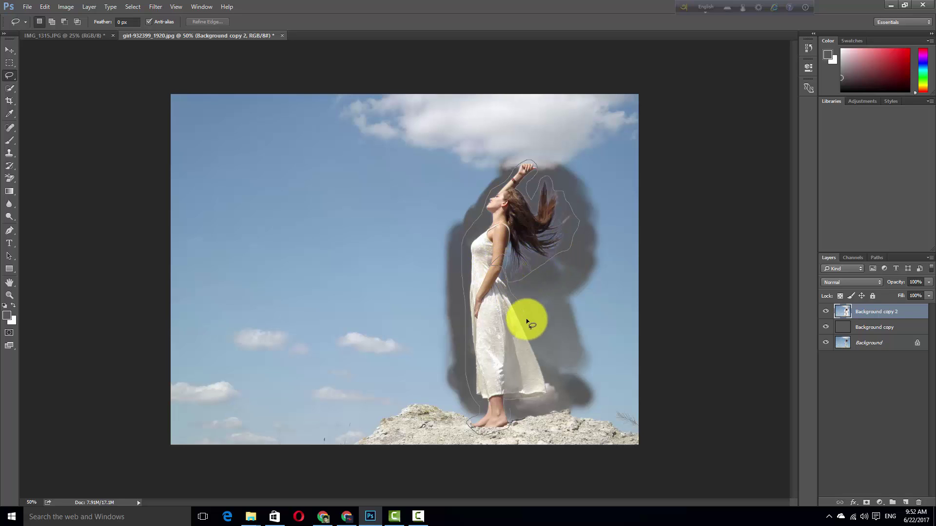
pyautogui.moveTo(536, 407); pyautogui.dragTo(510, 416)
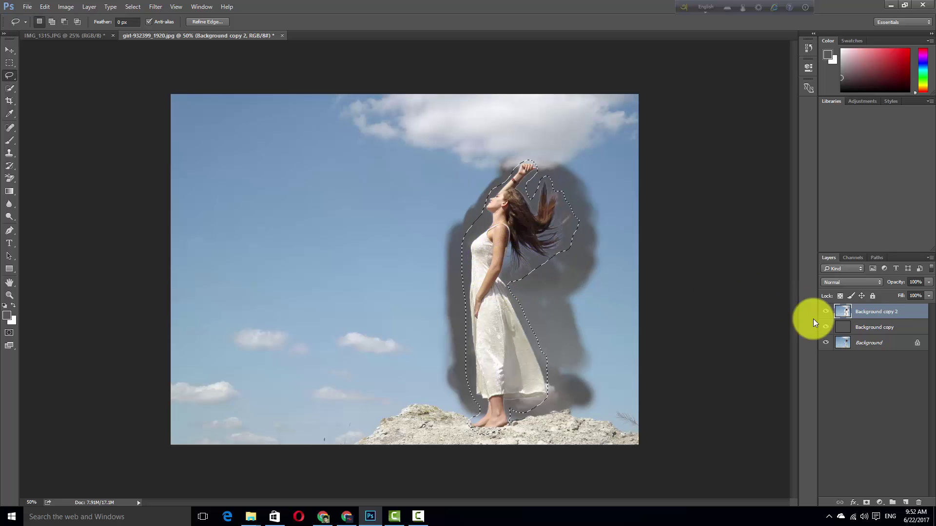
# Copy the girl to Layer 1, hide Background copy 2, and load Layer 1's pixels.
pyautogui.click(89, 6)
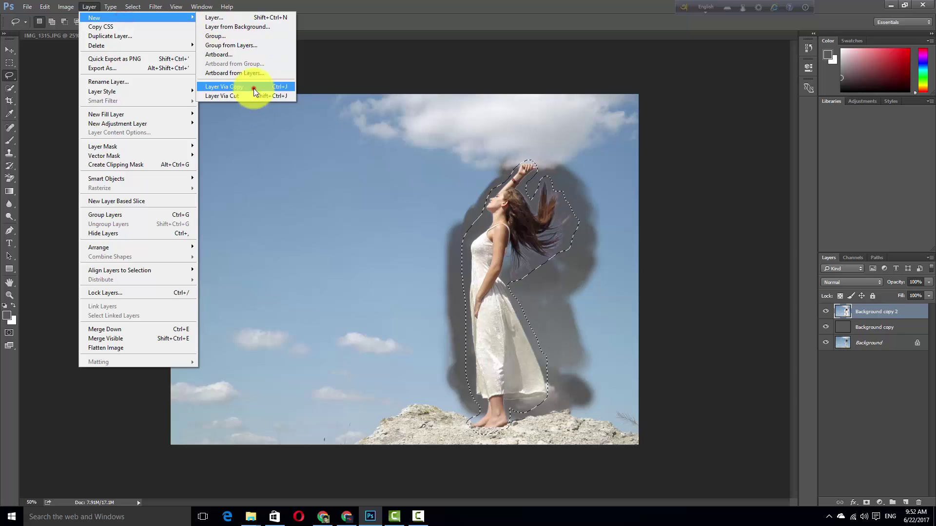
pyautogui.click(222, 86)
pyautogui.click(825, 328)
pyautogui.scroll(2, 527, 309)
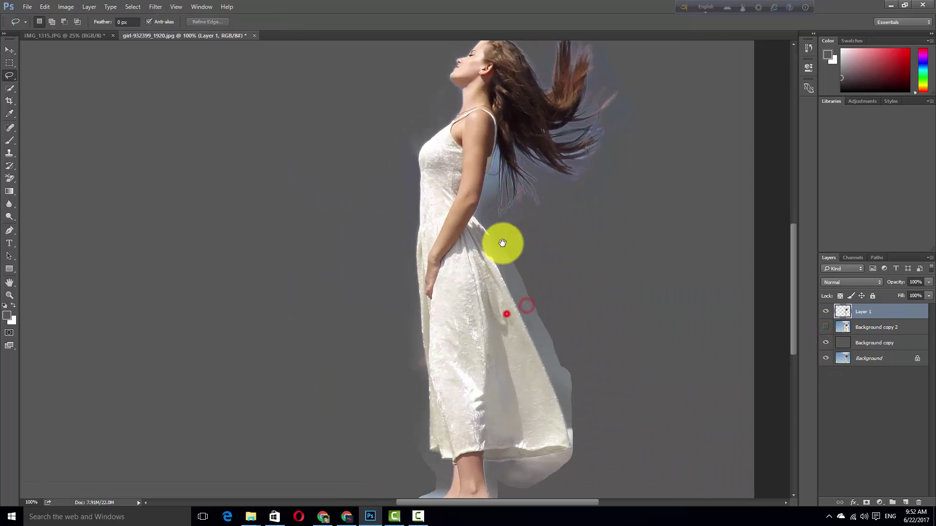
pyautogui.keyDown('ctrl'); pyautogui.click(841, 312); pyautogui.keyUp('ctrl')
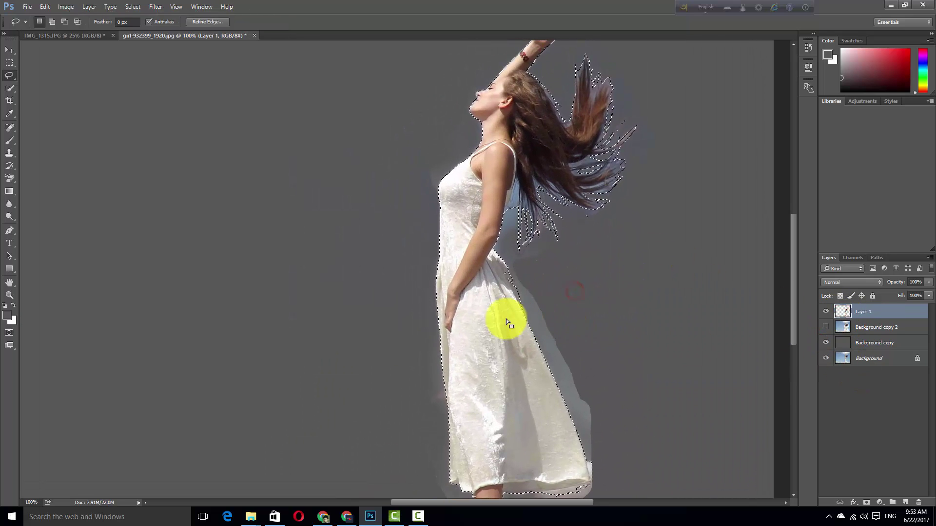
pyautogui.moveTo(516, 338); pyautogui.dragTo(502, 251)
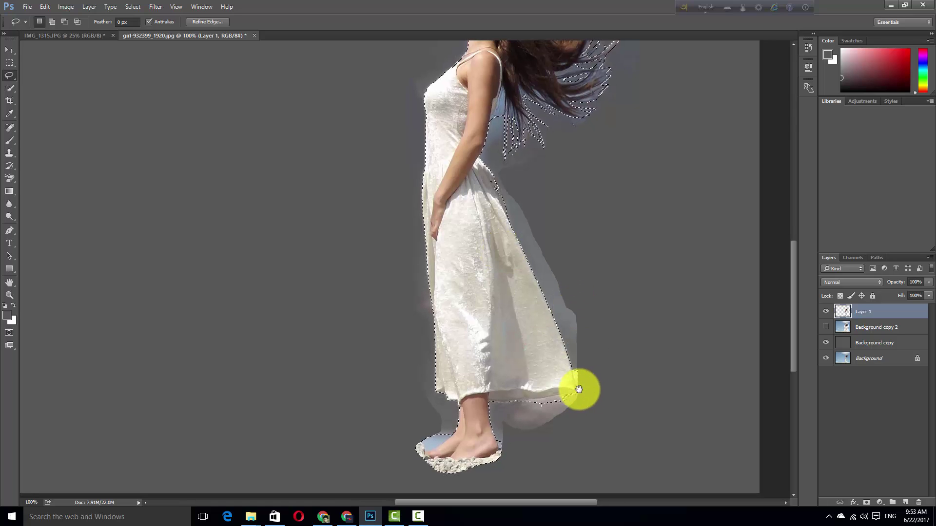
pyautogui.scroll(2, 576, 385)
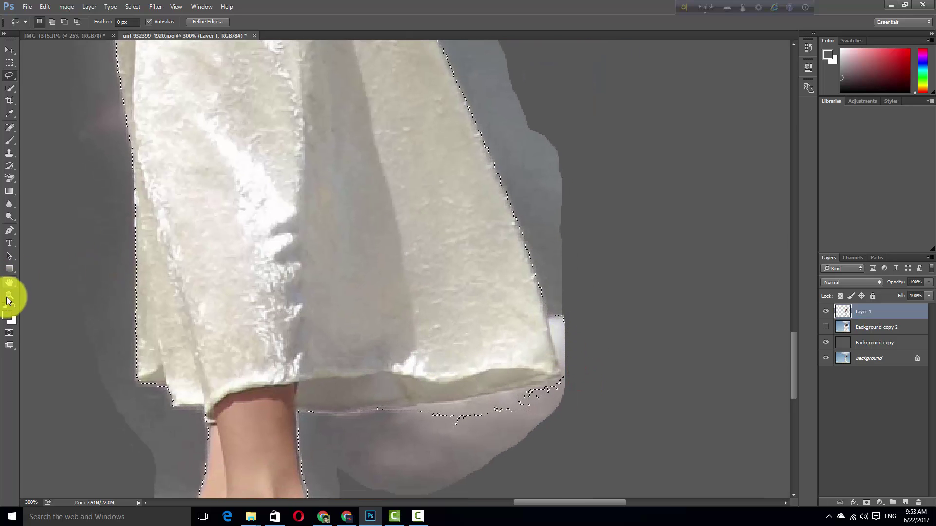
# Brush Quick Mask touch-ups around the dress and raised hand, then exit Quick Mask.
pyautogui.click(10, 334)
pyautogui.scroll(-2, 544, 314)
pyautogui.scroll(-3, 501, 245)
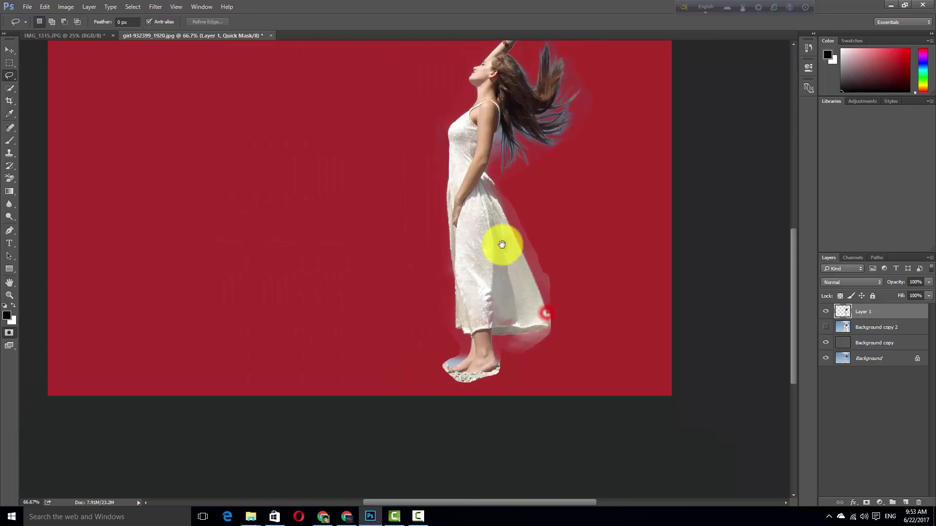
pyautogui.scroll(3, 487, 328)
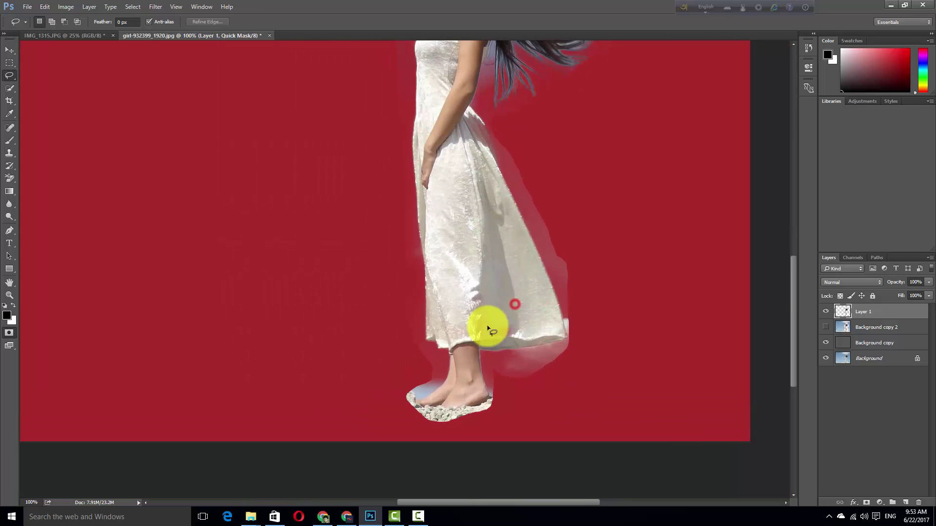
pyautogui.click(11, 141)
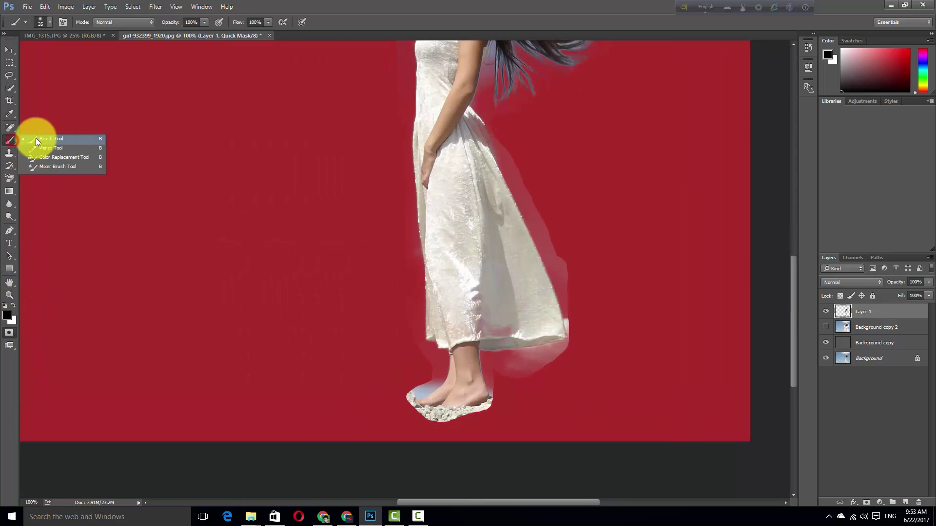
pyautogui.rightClick(522, 208)
pyautogui.click(536, 157)
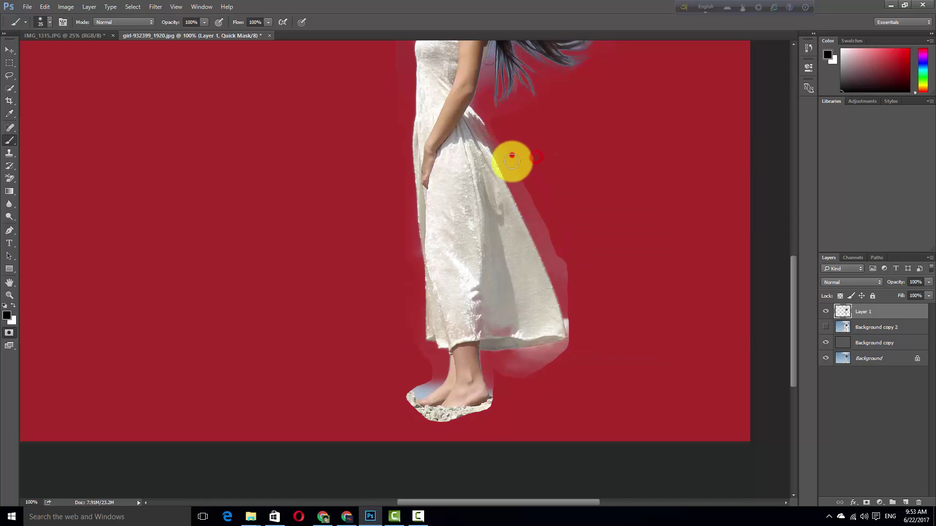
pyautogui.scroll(3, 520, 277)
pyautogui.scroll(3, 522, 255)
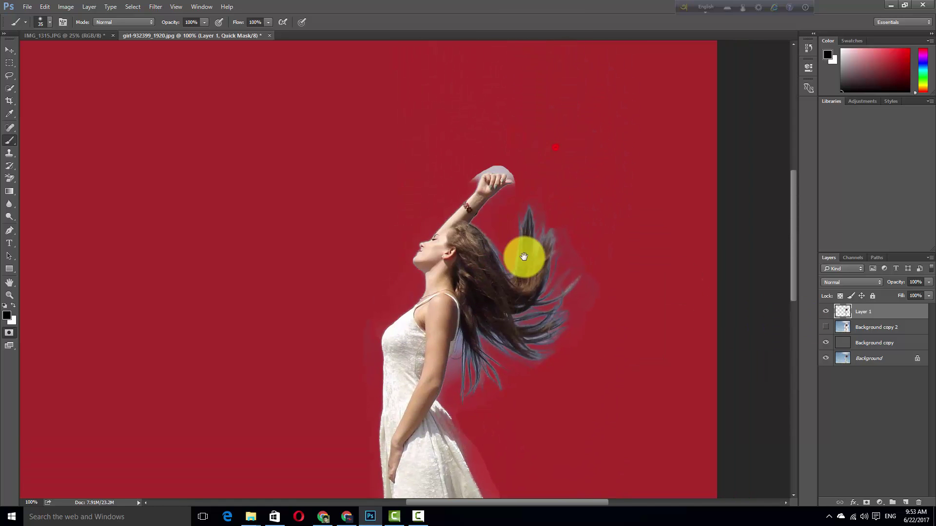
pyautogui.click(501, 165)
pyautogui.click(501, 165)
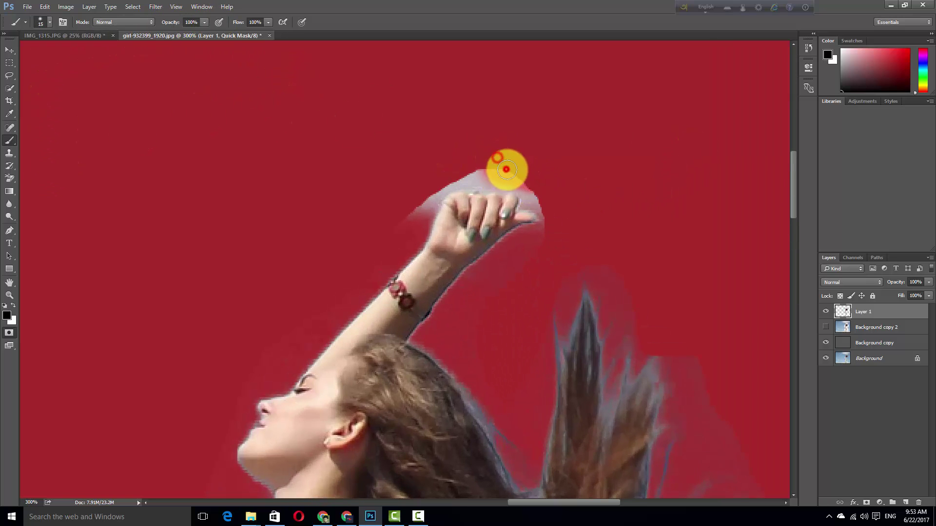
pyautogui.click(9, 333)
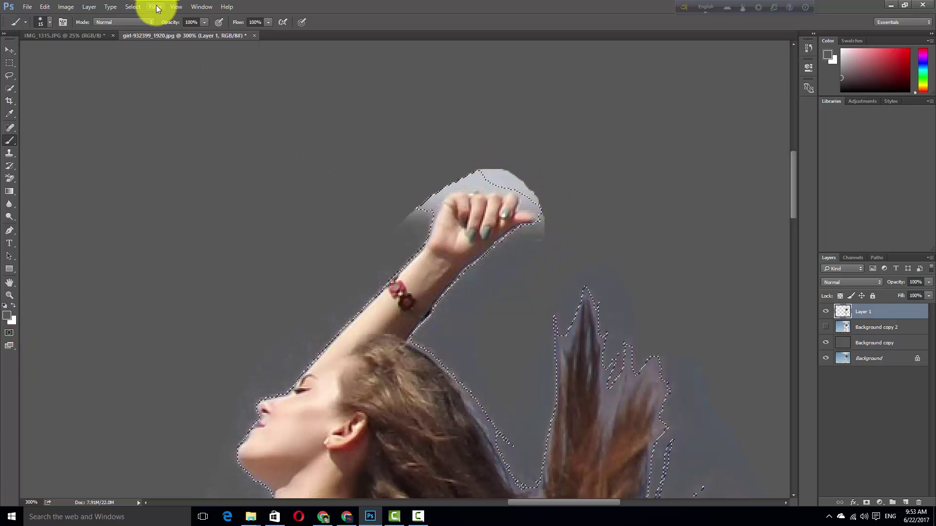
# Invert the selection and delete the whitish fringe around the girl.
pyautogui.scroll(-1, 492, 229)
pyautogui.scroll(-2, 495, 243)
pyautogui.scroll(-1, 499, 263)
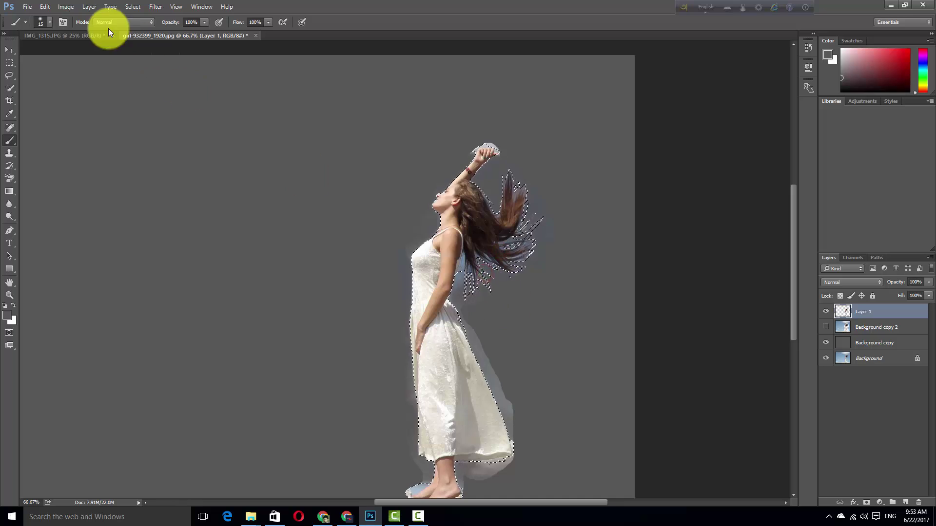
pyautogui.click(133, 6)
pyautogui.click(160, 44)
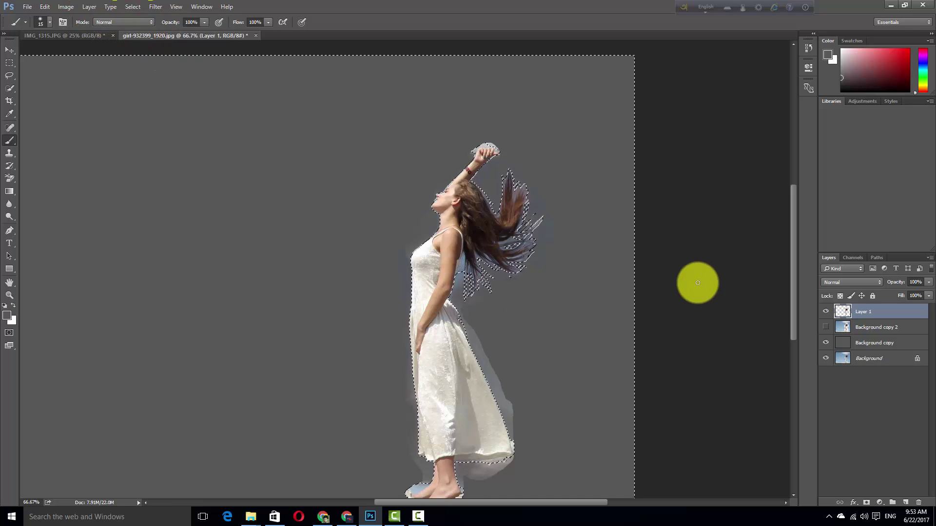
pyautogui.scroll(-1, 526, 359)
pyautogui.press('Delete')
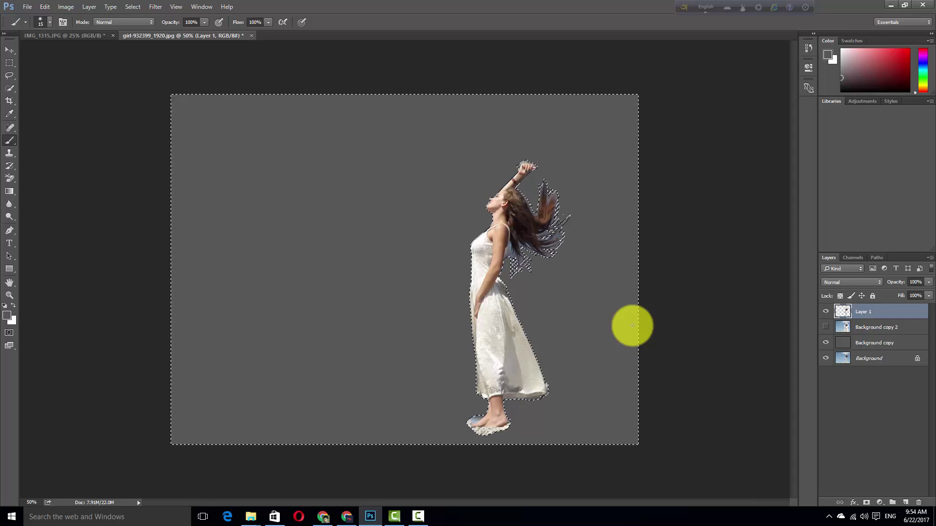
# Paint grey over the sky patch beside the foot and the rocks below her feet.
pyautogui.keyDown('ctrl'); pyautogui.click(533, 220); pyautogui.keyUp('ctrl')
pyautogui.moveTo(533, 221); pyautogui.dragTo(472, 297)
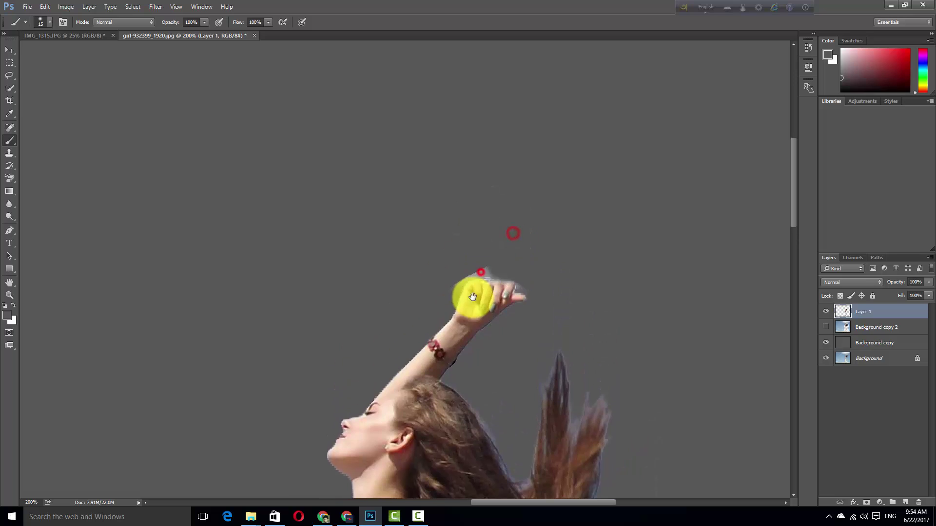
pyautogui.keyDown('ctrl'); pyautogui.click(476, 293); pyautogui.keyUp('ctrl')
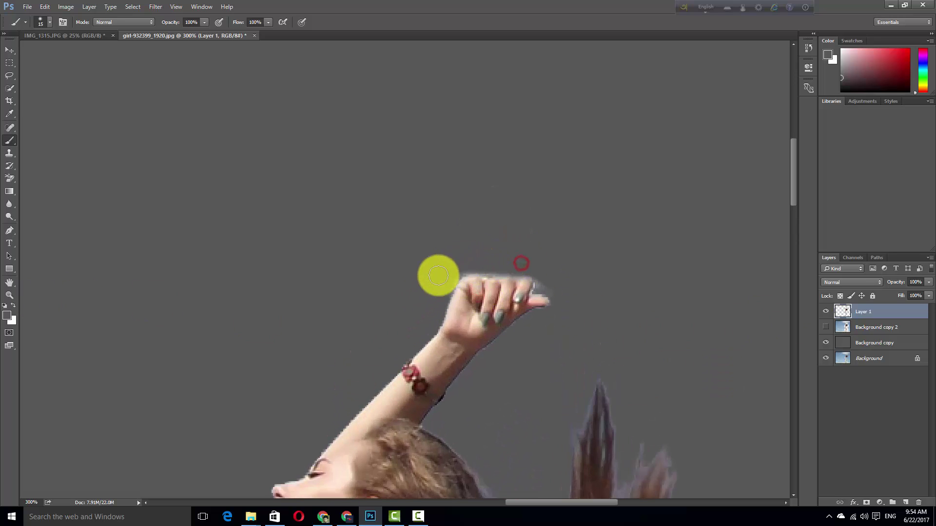
pyautogui.scroll(-2, 518, 292)
pyautogui.scroll(-8, 404, 362)
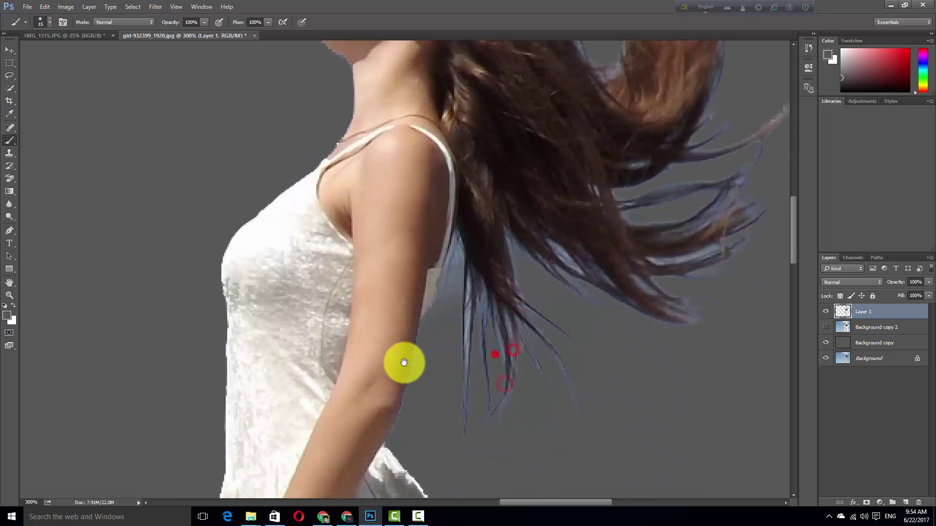
pyautogui.scroll(-5, 404, 362)
pyautogui.scroll(-5, 449, 339)
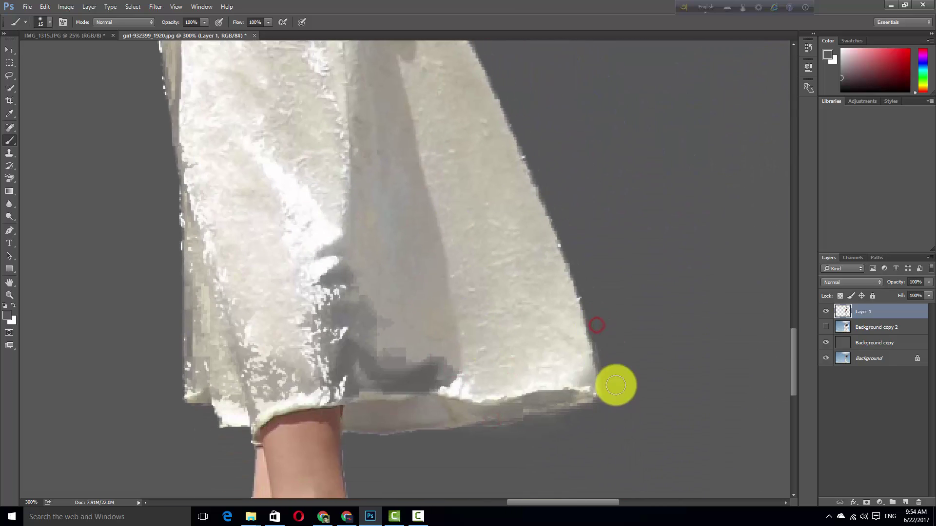
pyautogui.hscroll(-5, 476, 351)
pyautogui.scroll(-5, 392, 276)
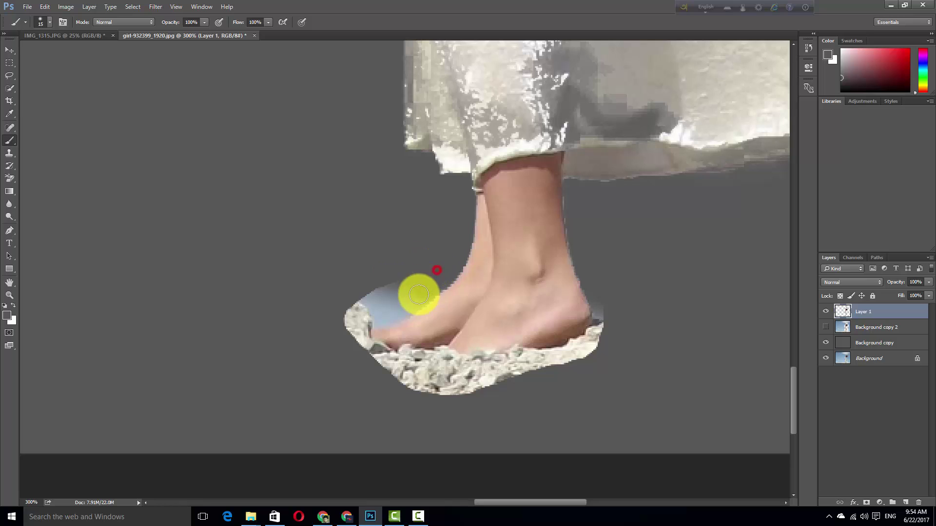
pyautogui.moveTo(418, 294)
pyautogui.mouseDown()
pyautogui.moveTo(343, 320)
pyautogui.moveTo(429, 265)
pyautogui.moveTo(379, 272)
pyautogui.moveTo(432, 290)
pyautogui.moveTo(342, 331)
pyautogui.mouseUp()
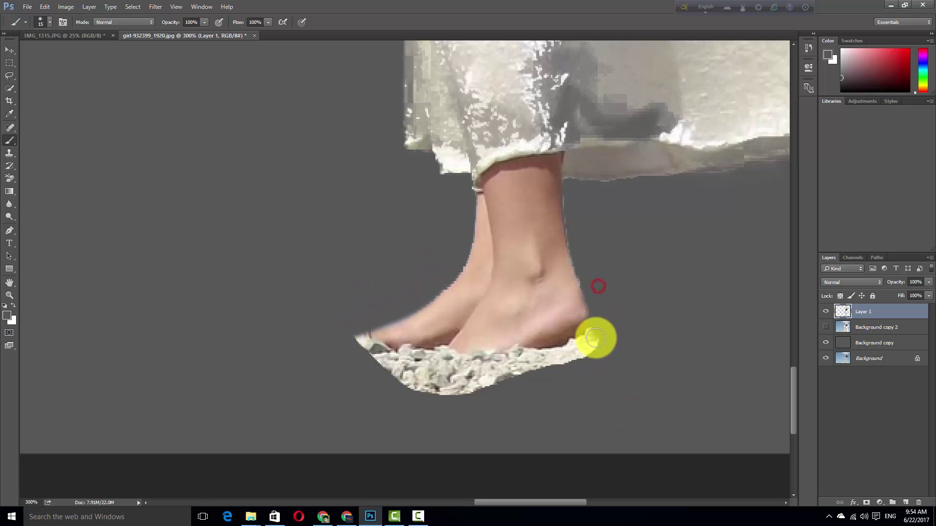
pyautogui.press(']')
pyautogui.press(']')
pyautogui.press(']')
pyautogui.moveTo(595, 337)
pyautogui.mouseDown()
pyautogui.moveTo(575, 355)
pyautogui.moveTo(397, 392)
pyautogui.moveTo(545, 376)
pyautogui.moveTo(420, 390)
pyautogui.mouseUp()
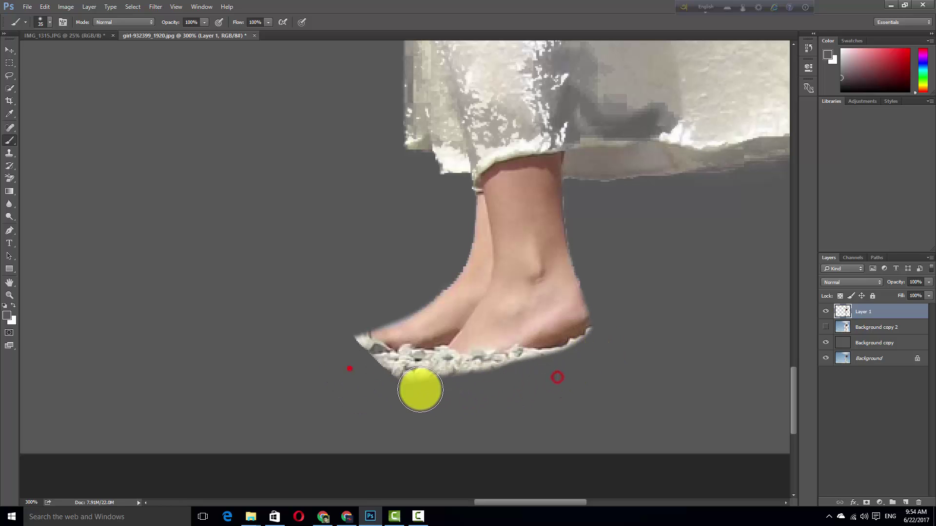
pyautogui.scroll(-10, 446, 370)
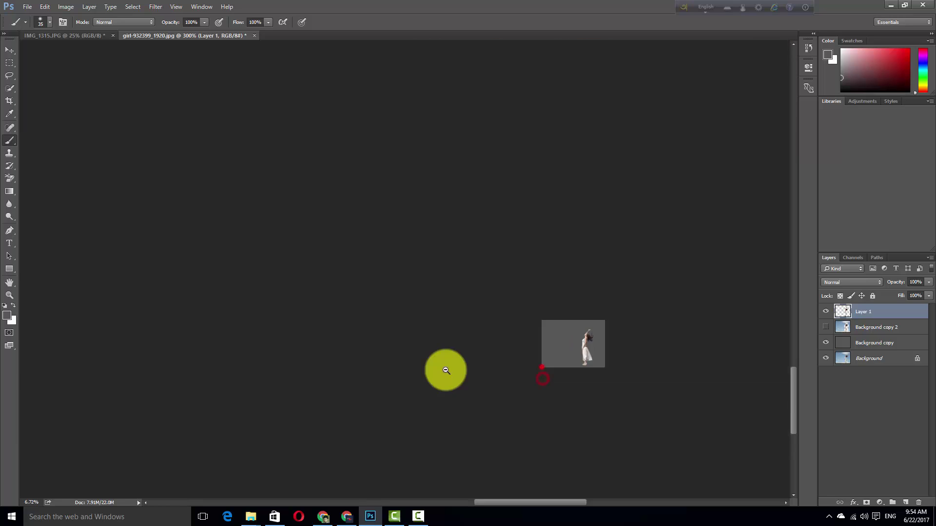
pyautogui.scroll(3, 446, 370)
# Hide the original Background photo layers in the girl document.
pyautogui.scroll(4, 483, 309)
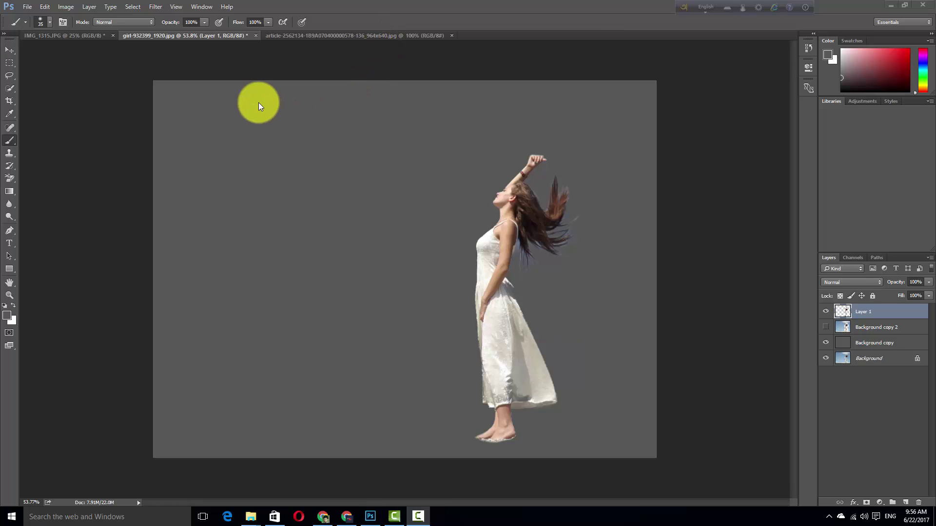
pyautogui.click(94, 35)
pyautogui.click(163, 35)
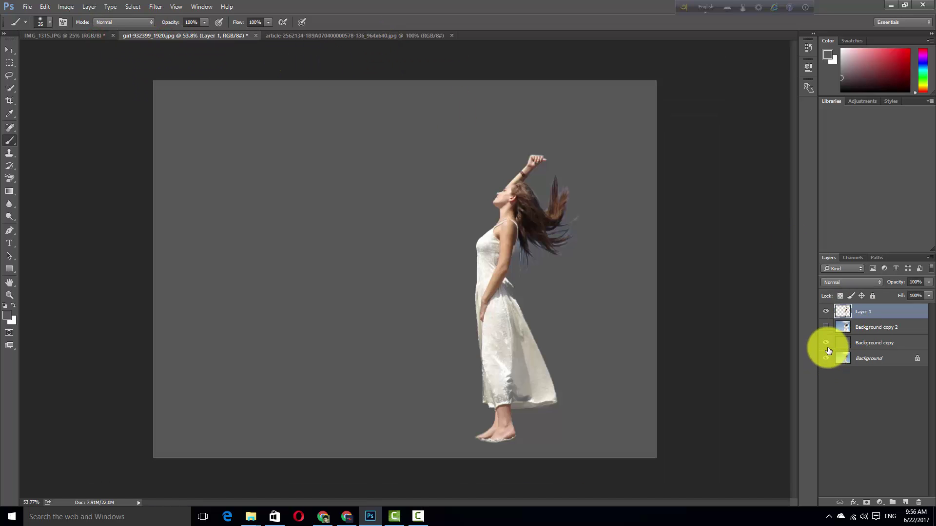
pyautogui.click(826, 343)
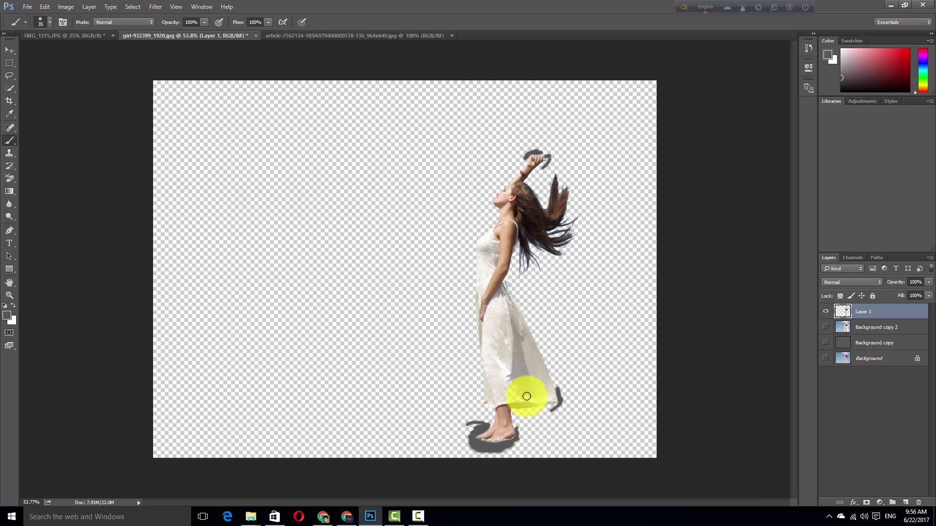
pyautogui.scroll(2, 555, 415)
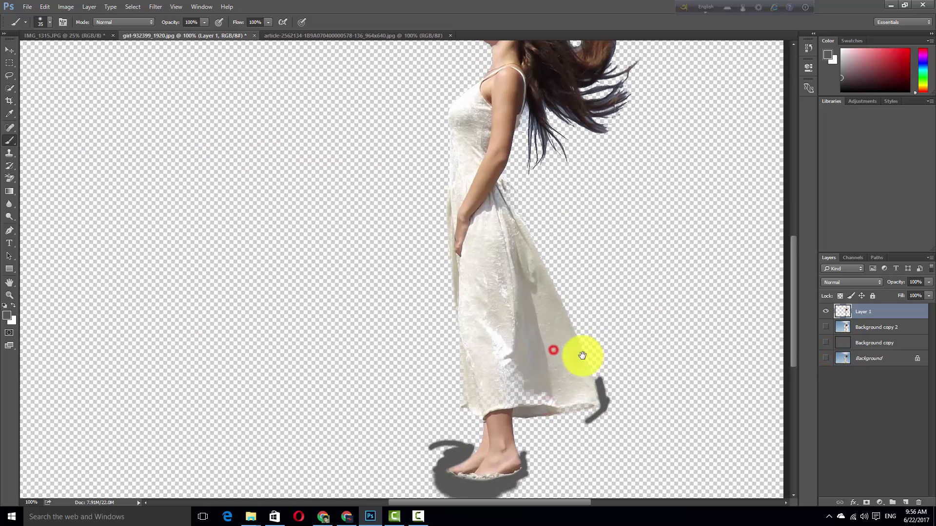
pyautogui.scroll(-1, 580, 355)
# Load Layer 1's girl outline as a selection, then show Background copy and fill it with white.
pyautogui.keyDown('ctrl'); pyautogui.click(846, 314); pyautogui.keyUp('ctrl')
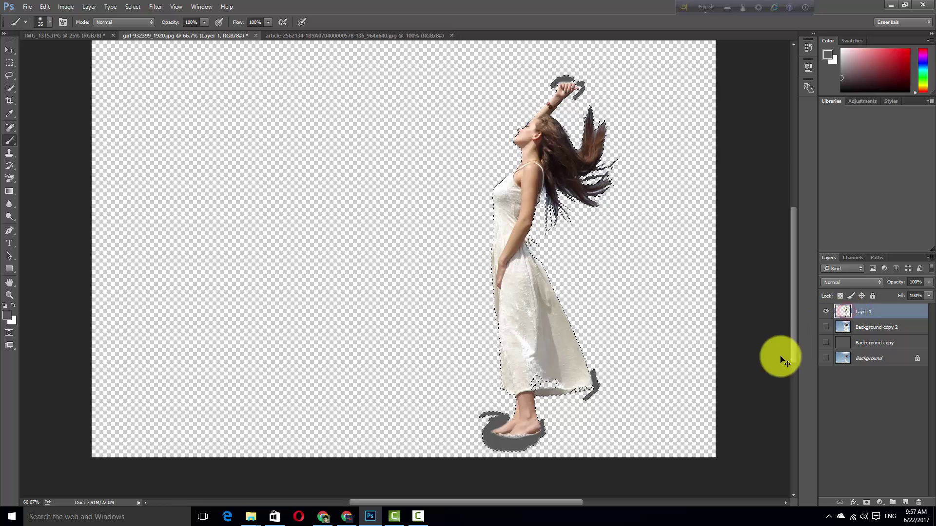
pyautogui.click(838, 341)
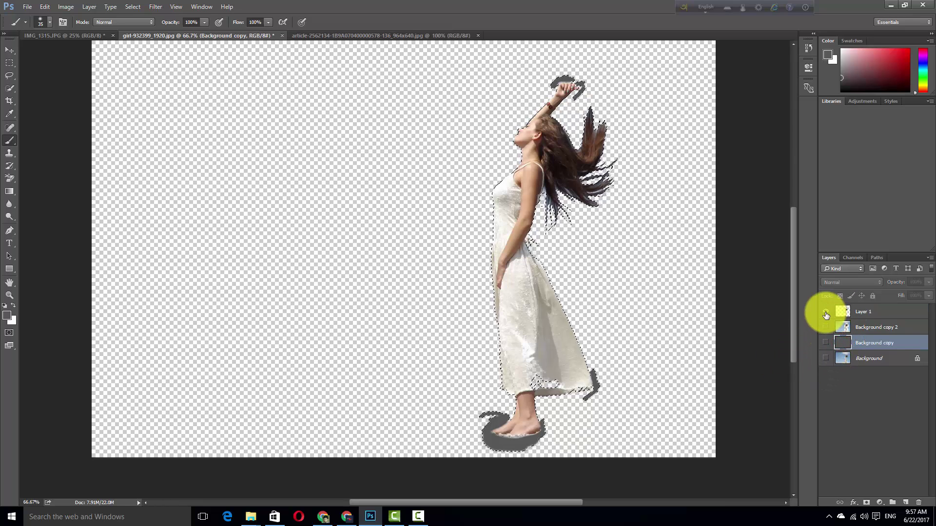
pyautogui.keyDown('ctrl'); pyautogui.click(843, 343); pyautogui.keyUp('ctrl')
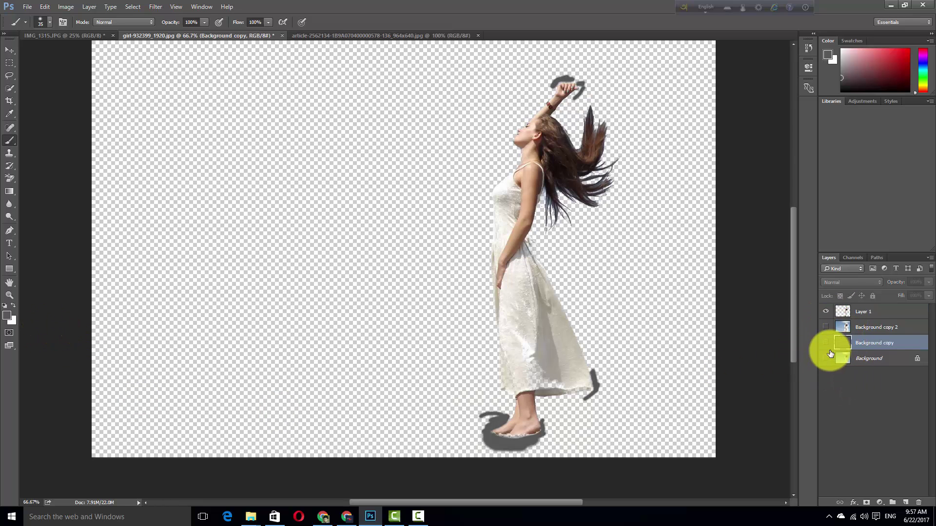
pyautogui.click(825, 344)
pyautogui.hotkey('ctrl', 'BackSpace')
pyautogui.scroll(3, 604, 360)
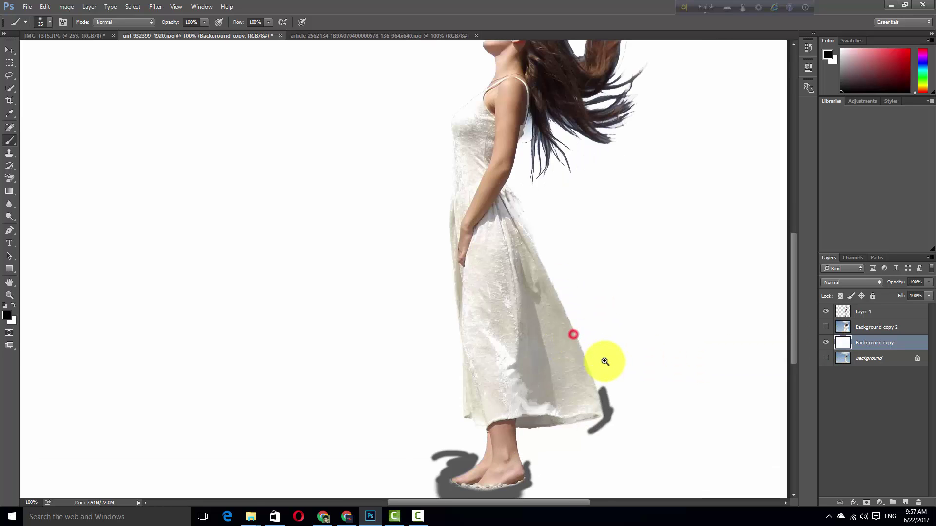
# On Layer 1, erase the grey stroke beside the dress hem with the plain Eraser.
pyautogui.moveTo(581, 399); pyautogui.dragTo(580, 327)
pyautogui.press('e')
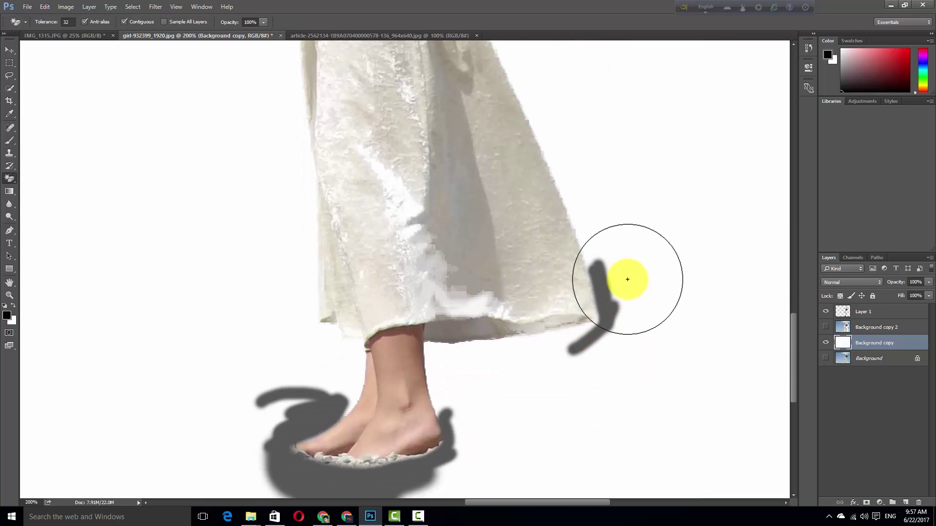
pyautogui.hotkey('shift', 'e')
pyautogui.click(836, 311)
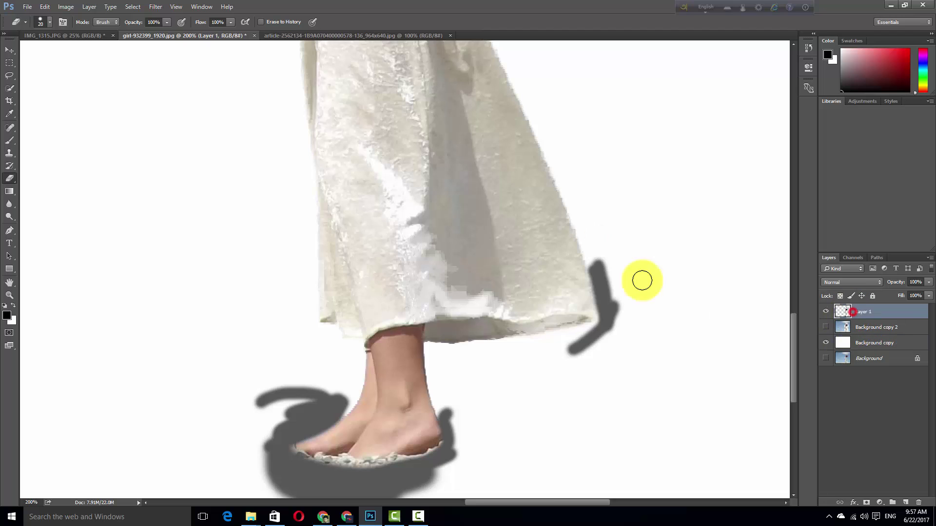
pyautogui.moveTo(595, 262); pyautogui.dragTo(619, 332)
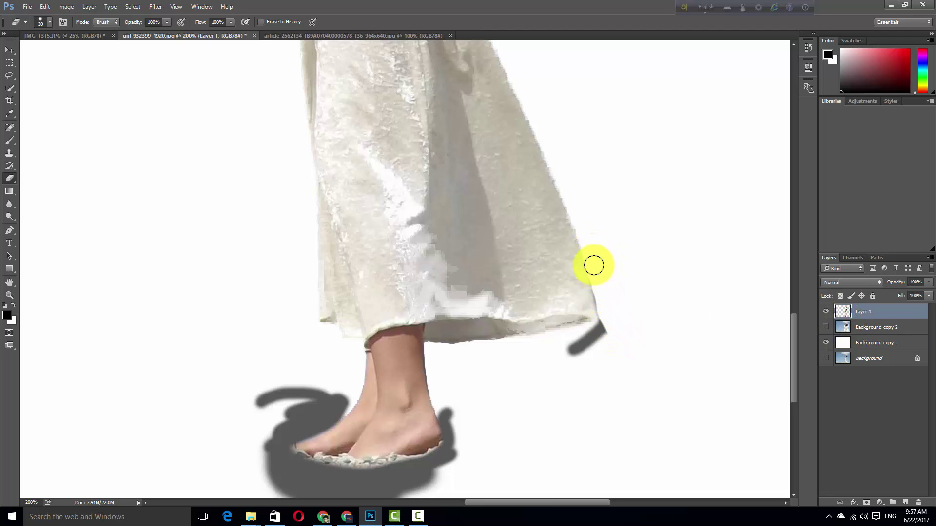
# Trim the grey shadow around the feet to a thin strip under the toes.
pyautogui.moveTo(505, 380); pyautogui.dragTo(580, 285)
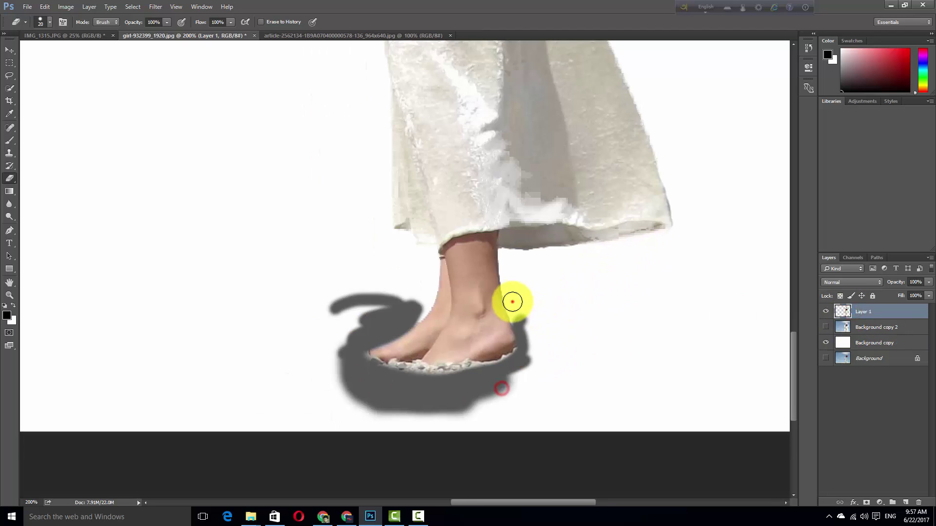
pyautogui.rightClick(535, 323)
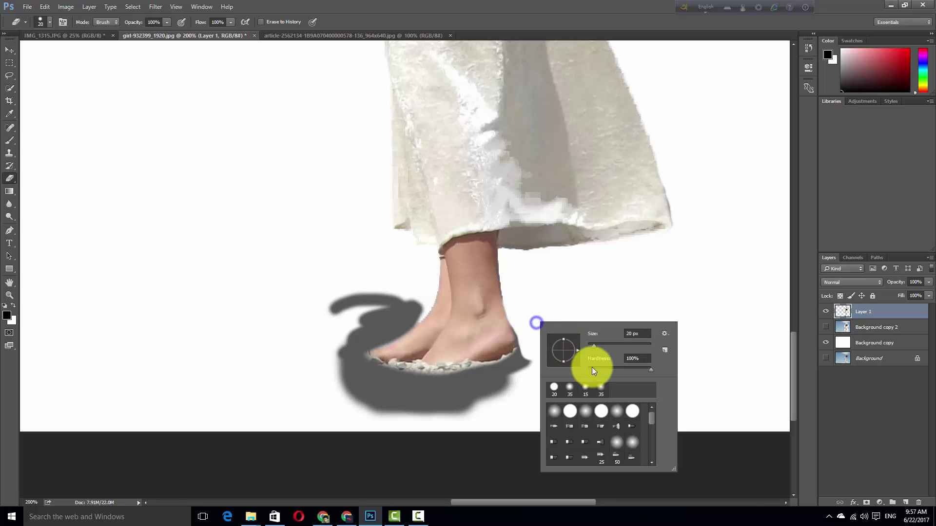
pyautogui.press('Return')
pyautogui.moveTo(560, 341); pyautogui.dragTo(564, 371)
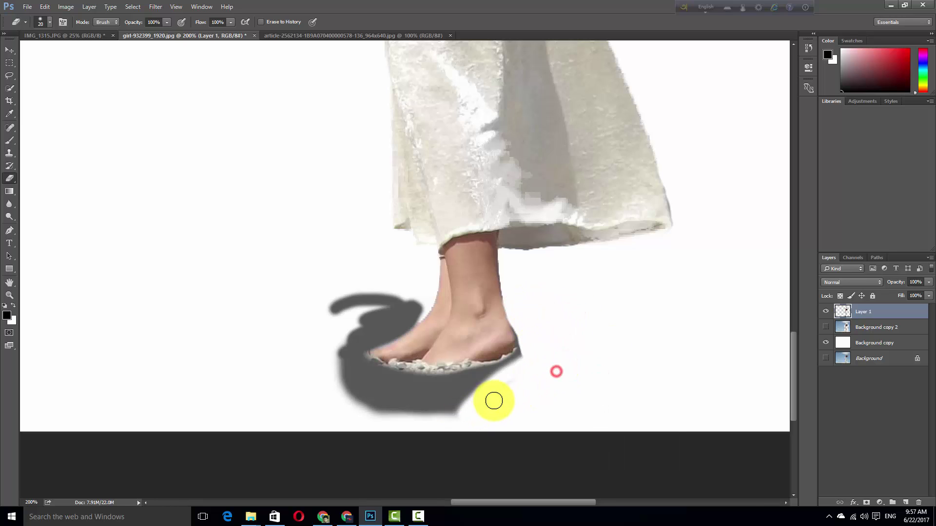
pyautogui.press(']')
pyautogui.press(']')
pyautogui.press(']')
pyautogui.moveTo(539, 336)
pyautogui.mouseDown()
pyautogui.moveTo(432, 392)
pyautogui.moveTo(330, 355)
pyautogui.moveTo(404, 297)
pyautogui.moveTo(356, 334)
pyautogui.mouseUp()
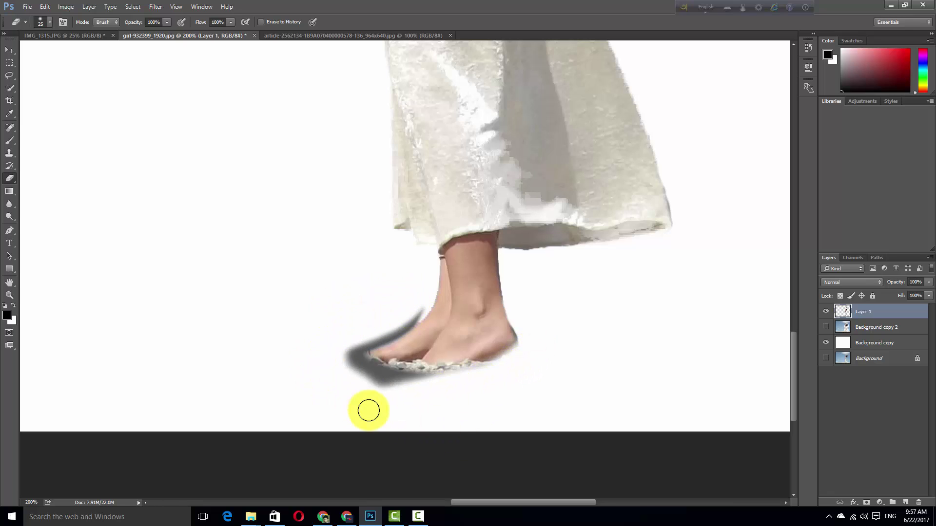
pyautogui.click(443, 403)
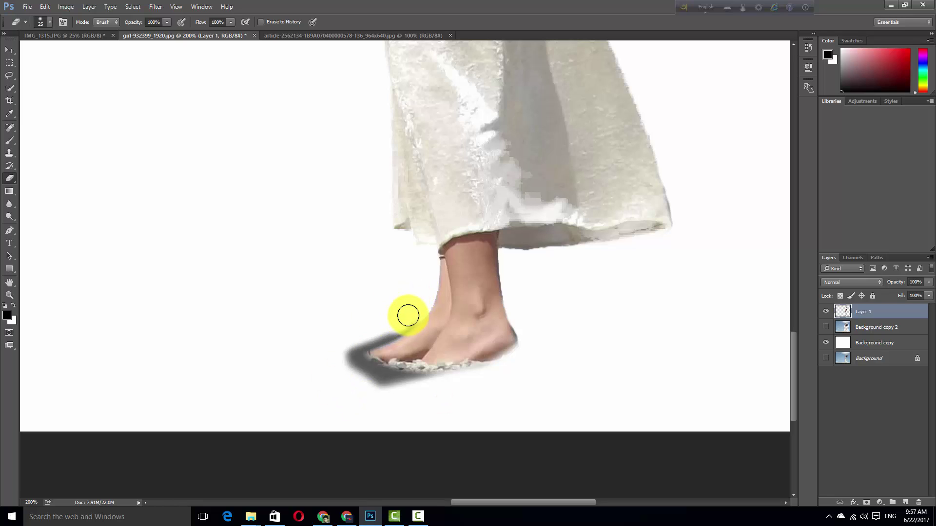
pyautogui.moveTo(391, 328)
pyautogui.mouseDown()
pyautogui.moveTo(360, 339)
pyautogui.moveTo(412, 309)
pyautogui.mouseUp()
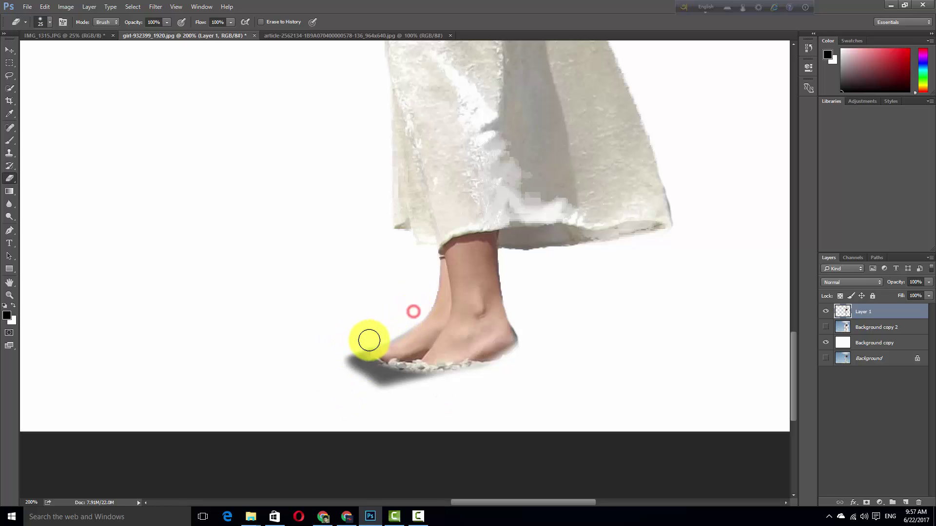
pyautogui.moveTo(589, 234); pyautogui.dragTo(541, 330)
pyautogui.moveTo(493, 254)
pyautogui.mouseDown()
pyautogui.moveTo(437, 242)
pyautogui.moveTo(433, 298)
pyautogui.mouseUp()
# Zoom in on the raised fist and erase the grey strokes around it.
pyautogui.keyDown('ctrl'); pyautogui.click(496, 146); pyautogui.keyUp('ctrl')
pyautogui.moveTo(495, 146); pyautogui.dragTo(410, 240)
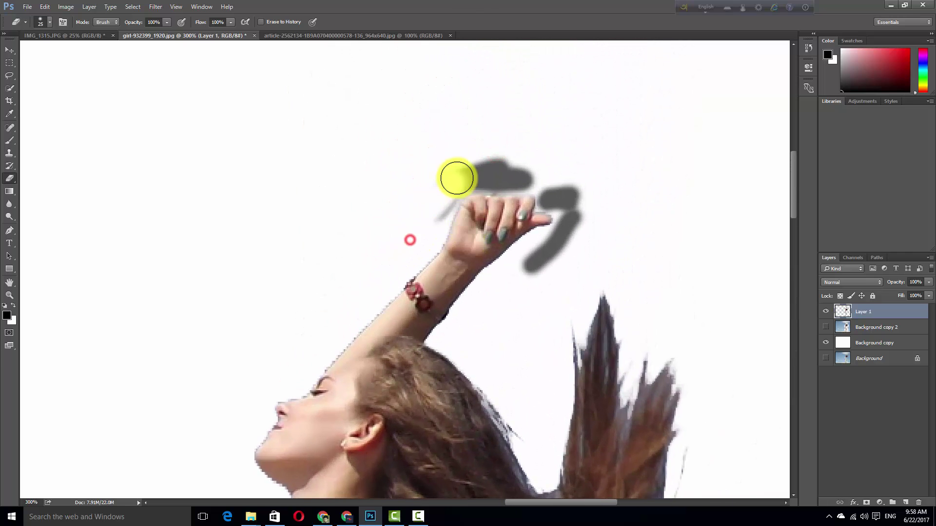
pyautogui.moveTo(457, 178)
pyautogui.mouseDown()
pyautogui.moveTo(443, 210)
pyautogui.moveTo(568, 184)
pyautogui.moveTo(578, 230)
pyautogui.mouseUp()
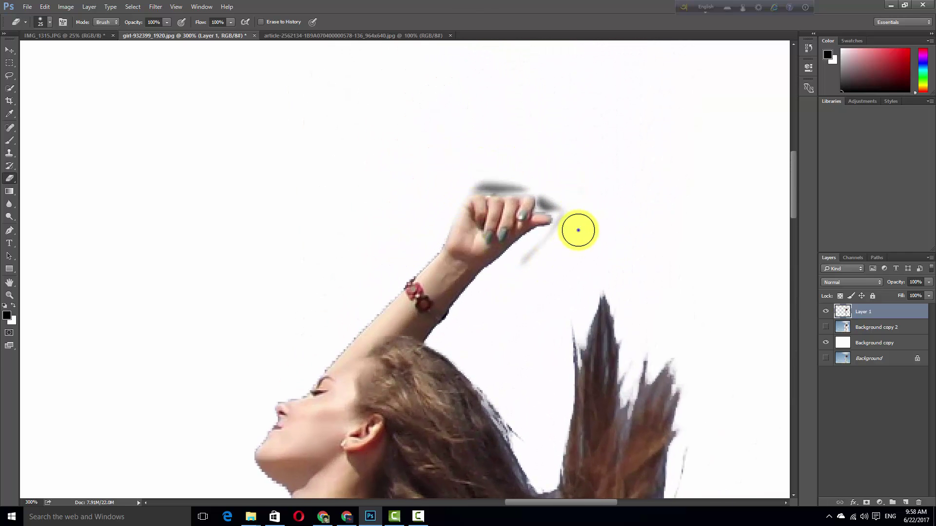
pyautogui.rightClick(578, 230)
pyautogui.click(646, 277)
pyautogui.moveTo(618, 178)
pyautogui.mouseDown()
pyautogui.moveTo(557, 240)
pyautogui.moveTo(567, 197)
pyautogui.moveTo(497, 184)
pyautogui.moveTo(603, 183)
pyautogui.mouseUp()
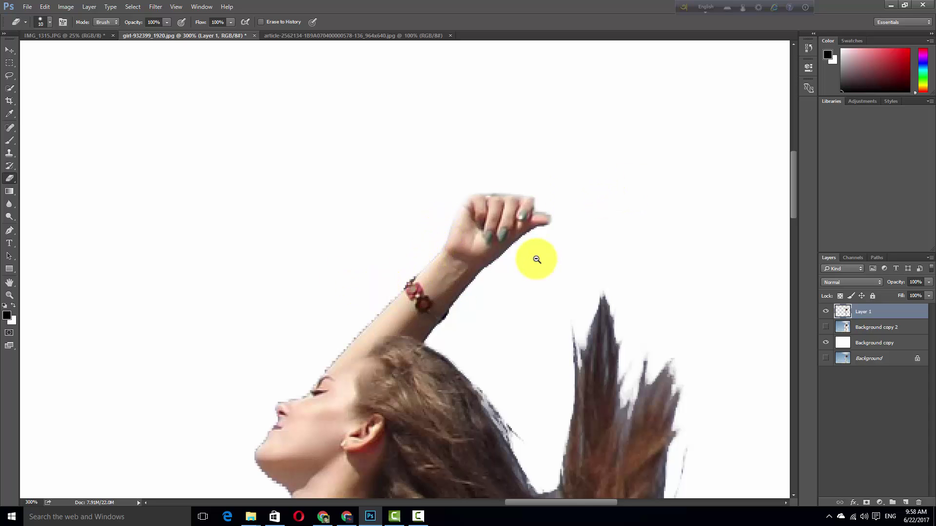
pyautogui.scroll(-10, 537, 258)
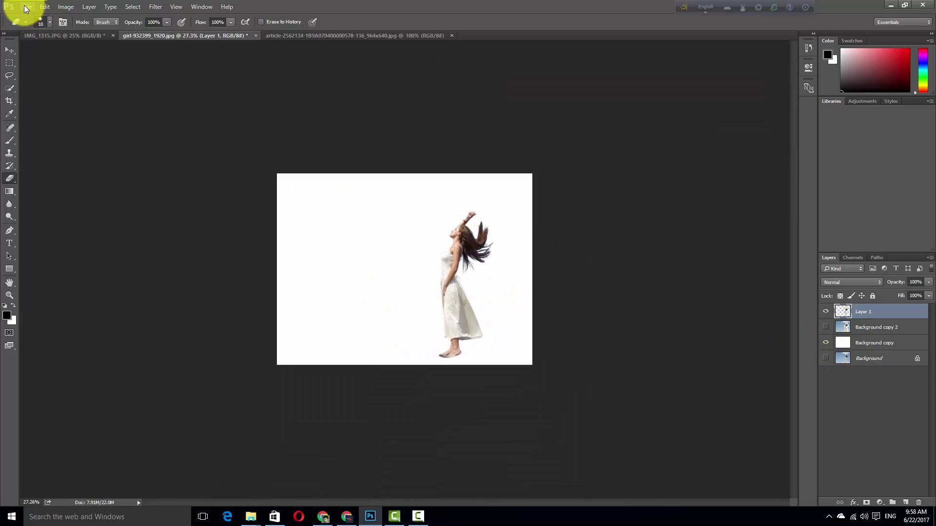
# Save the girl image as a PSD file.
pyautogui.click(27, 7)
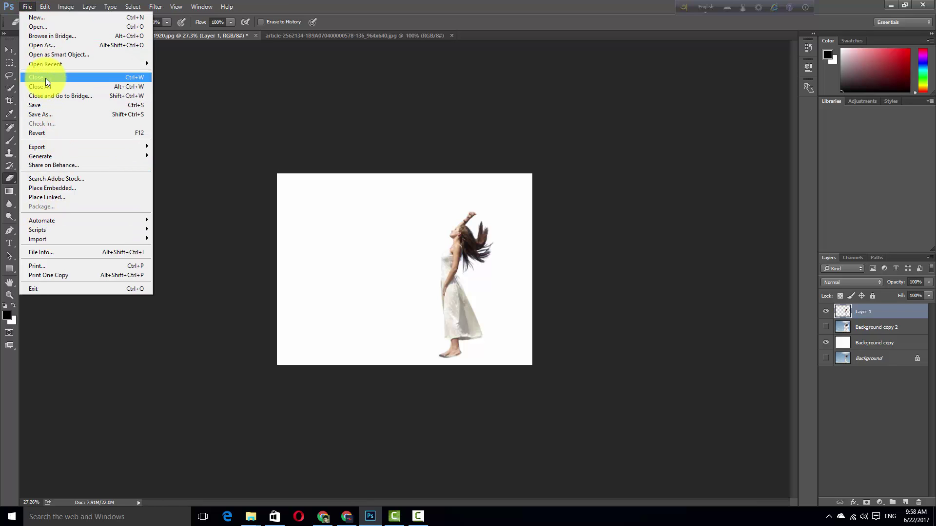
pyautogui.click(44, 104)
pyautogui.click(393, 303)
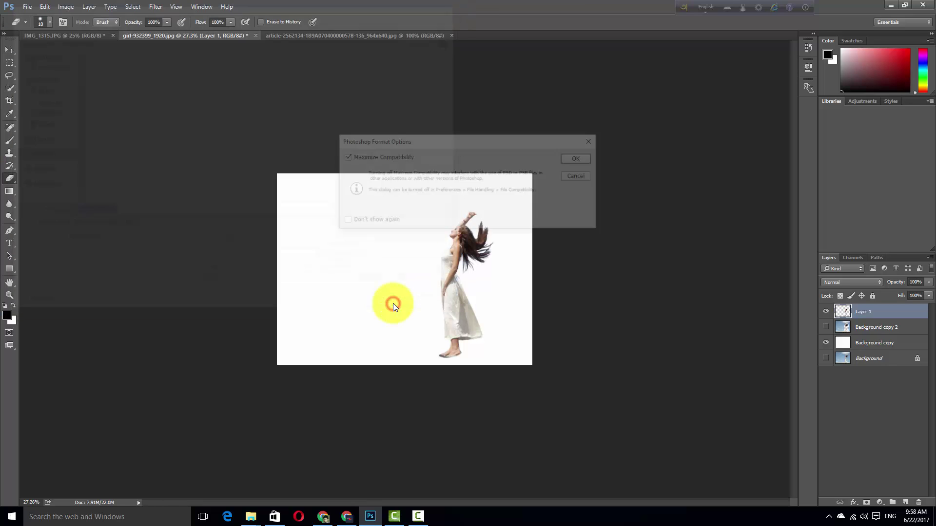
pyautogui.click(581, 158)
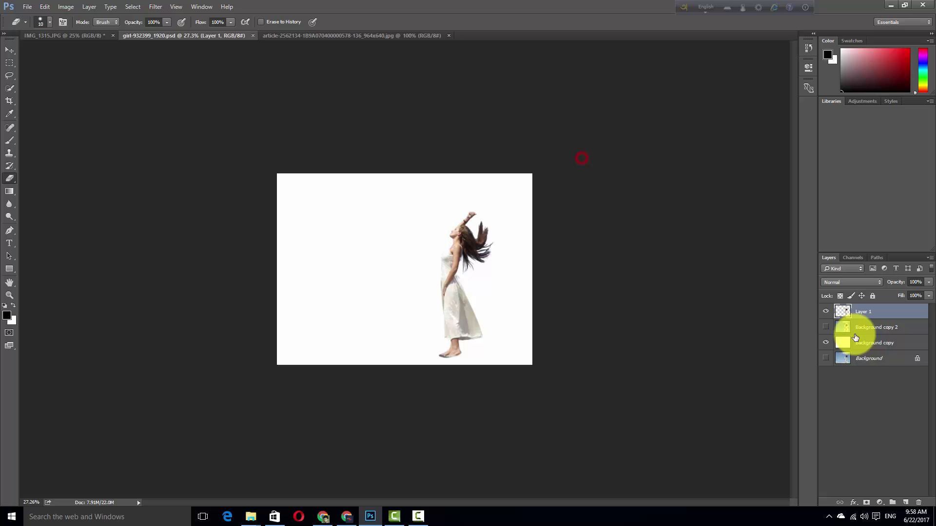
# Save IMG_1315 as a PSD and bring the New York rooftop photo to the front.
pyautogui.click(64, 36)
pyautogui.click(27, 7)
pyautogui.click(58, 103)
pyautogui.click(381, 303)
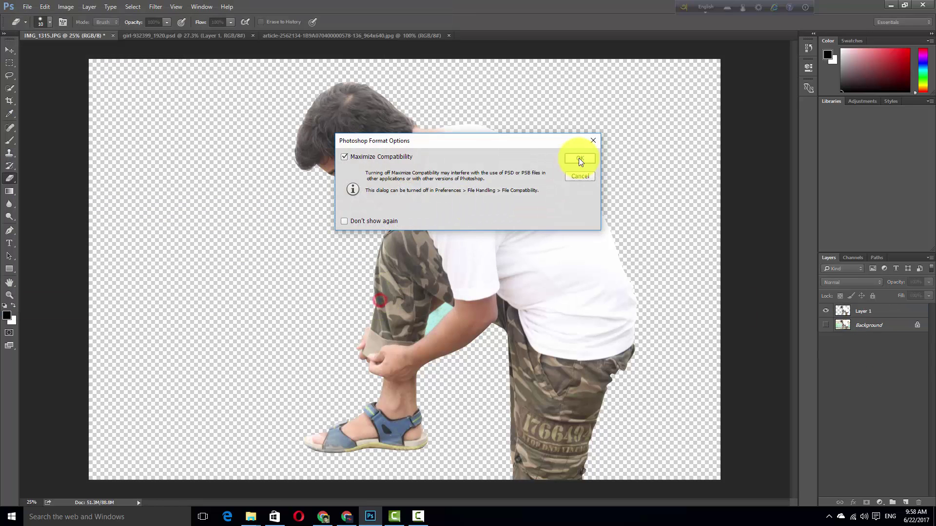
pyautogui.click(581, 157)
pyautogui.click(300, 36)
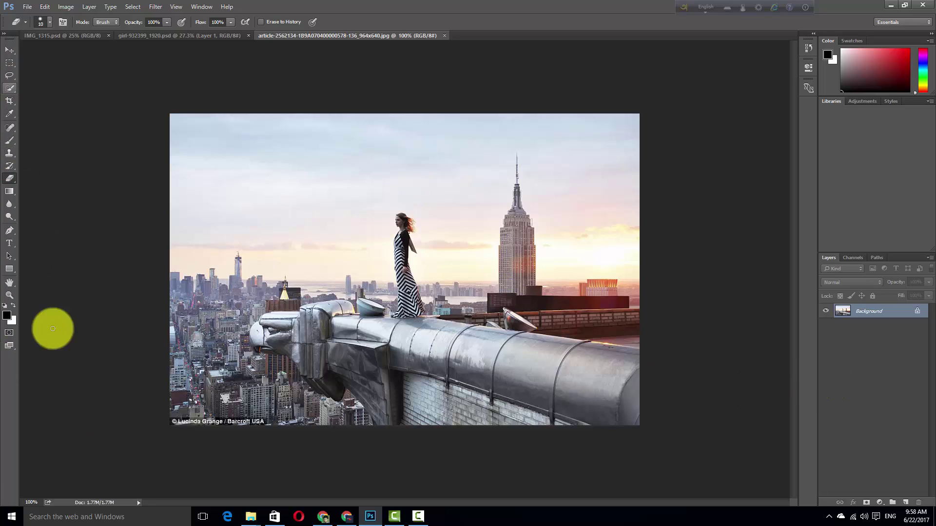
# Start a Pen path in Path mode, curving along the underside of the ledge and eagle gargoyle.
pyautogui.click(9, 232)
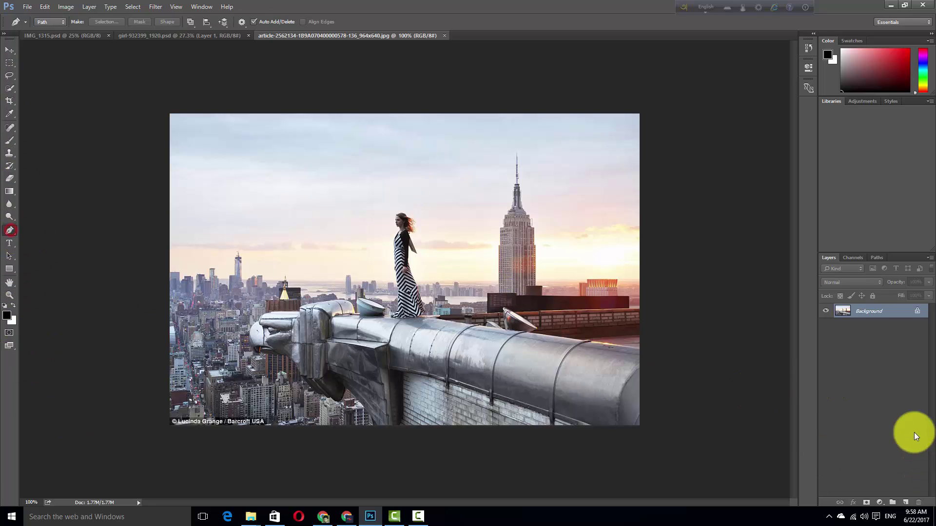
pyautogui.click(877, 258)
pyautogui.click(905, 502)
pyautogui.scroll(2, 407, 408)
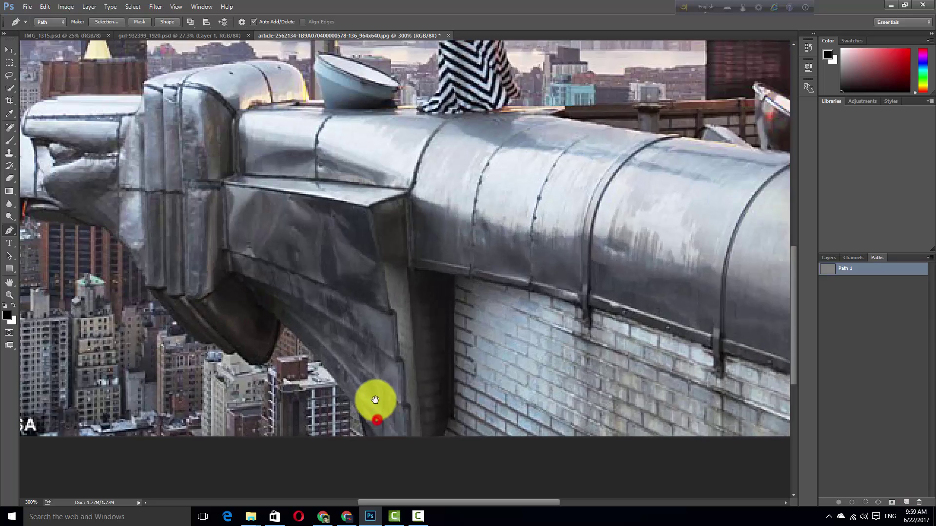
pyautogui.moveTo(425, 409); pyautogui.dragTo(417, 390)
pyautogui.moveTo(336, 290); pyautogui.dragTo(328, 323)
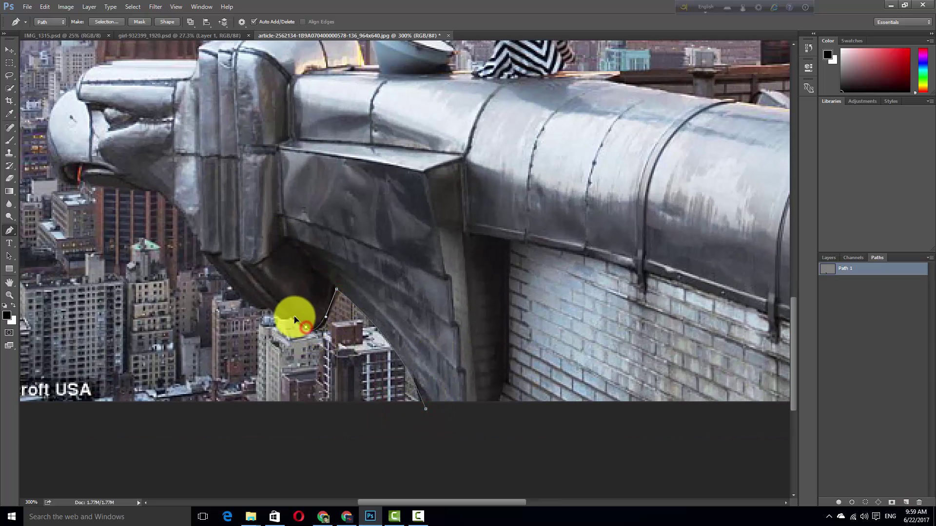
pyautogui.moveTo(271, 307); pyautogui.dragTo(230, 288)
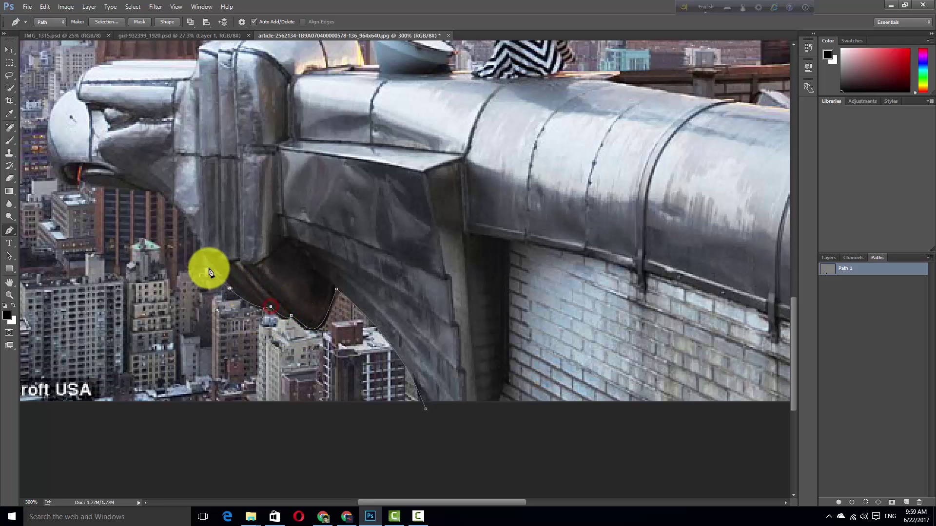
pyautogui.moveTo(205, 253)
pyautogui.mouseDown()
pyautogui.moveTo(373, 307)
pyautogui.moveTo(280, 282)
pyautogui.mouseUp()
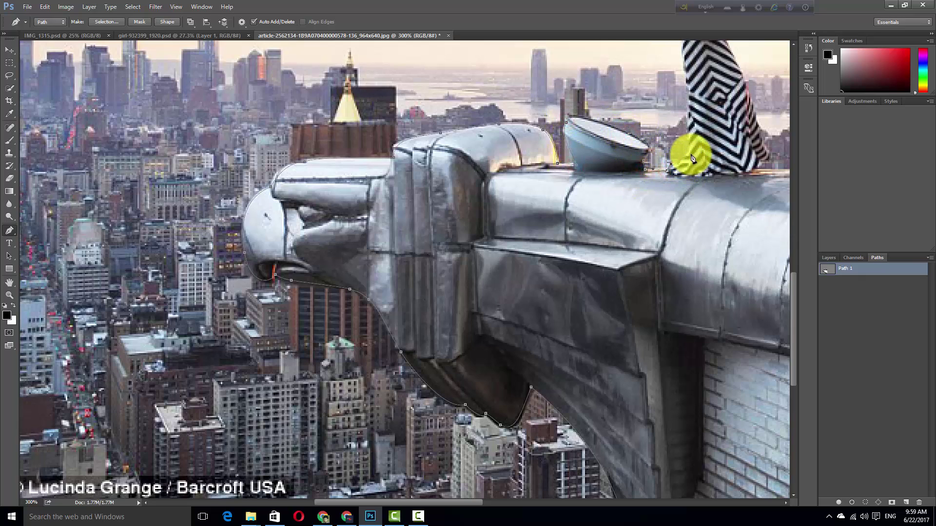
pyautogui.moveTo(689, 88); pyautogui.dragTo(664, 163)
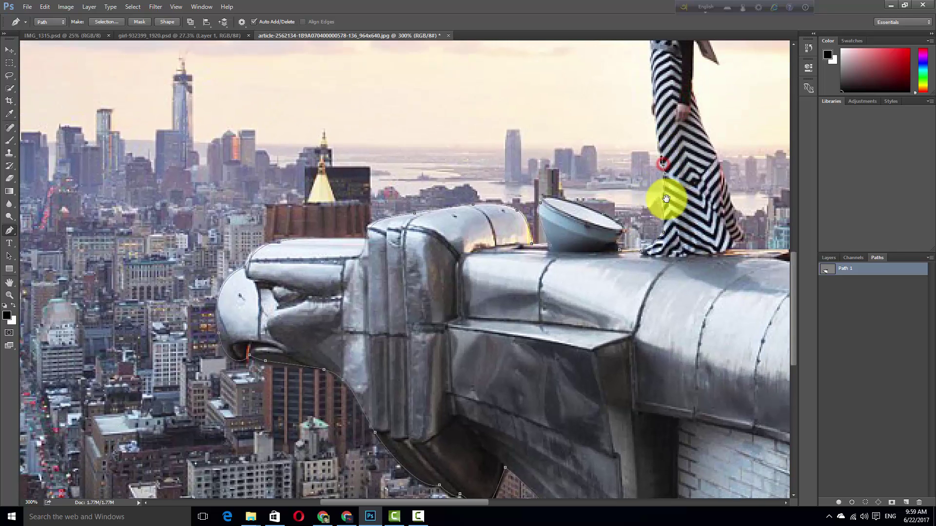
pyautogui.moveTo(700, 244); pyautogui.dragTo(539, 251)
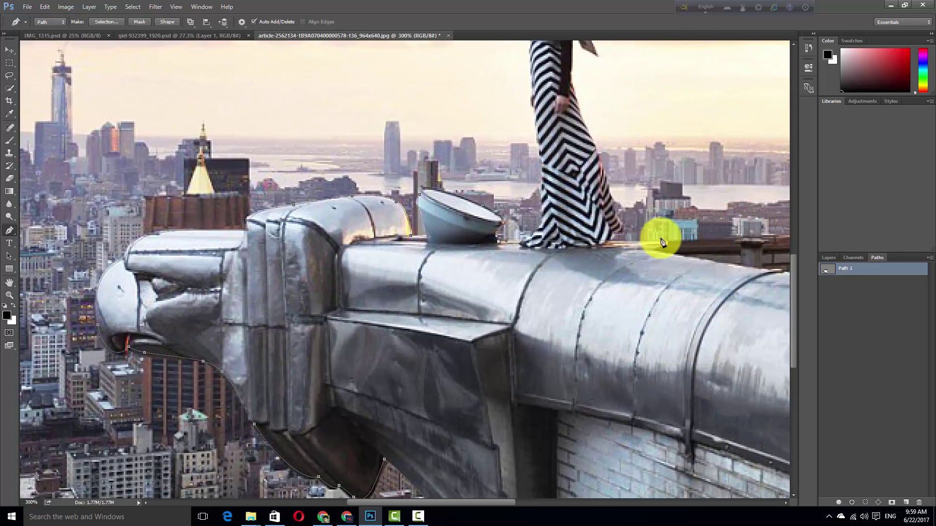
pyautogui.scroll(-2, 569, 232)
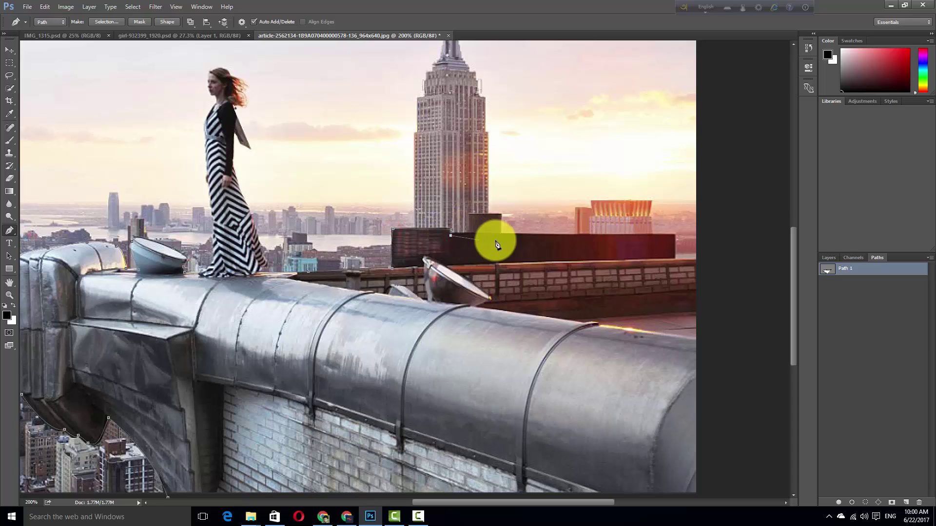
# Continue the path along the rooftop wall and past the photo's right and bottom edges.
pyautogui.click(462, 232)
pyautogui.scroll(1, 461, 232)
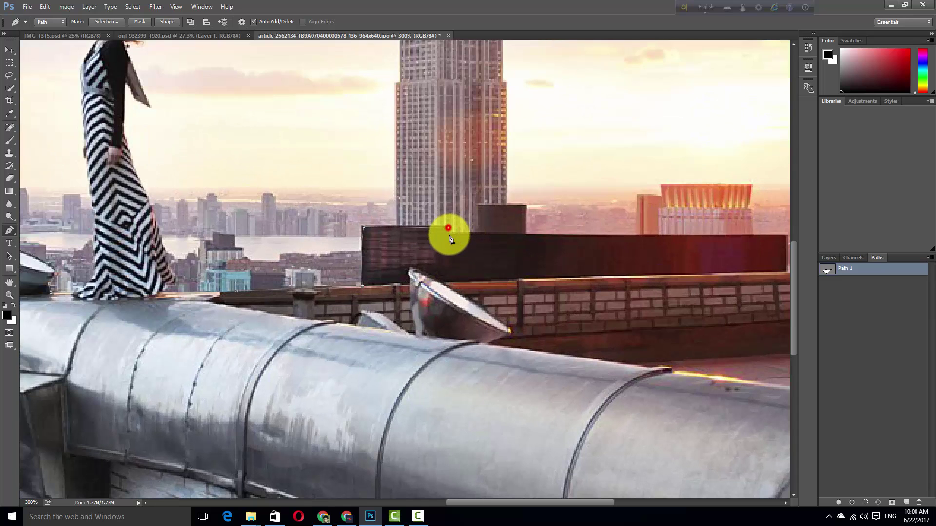
pyautogui.moveTo(735, 253); pyautogui.dragTo(583, 237)
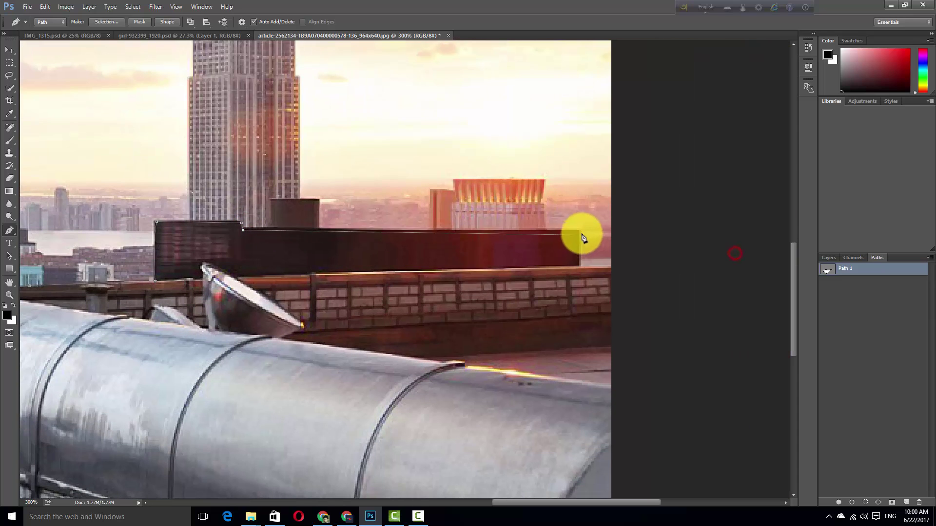
pyautogui.click(579, 267)
pyautogui.click(642, 270)
pyautogui.scroll(-1, 643, 334)
pyautogui.scroll(-1, 657, 431)
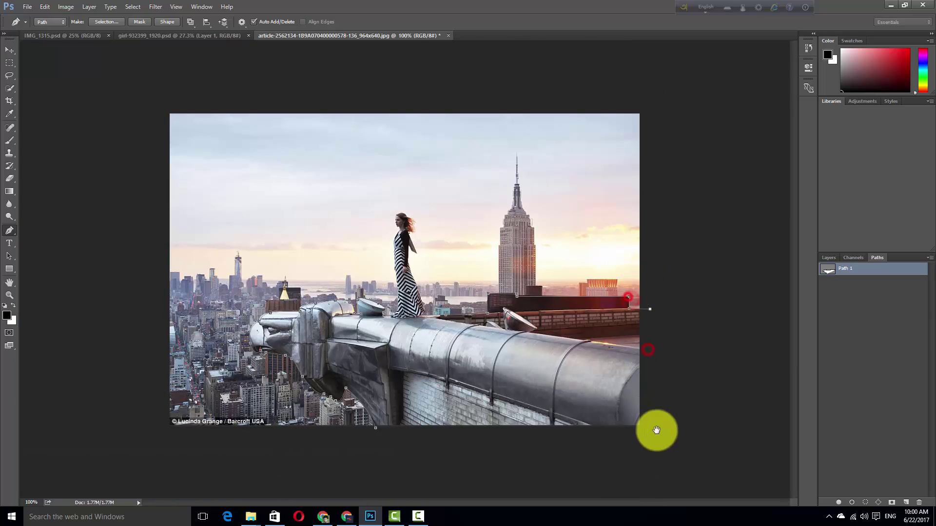
pyautogui.click(656, 443)
pyautogui.click(375, 432)
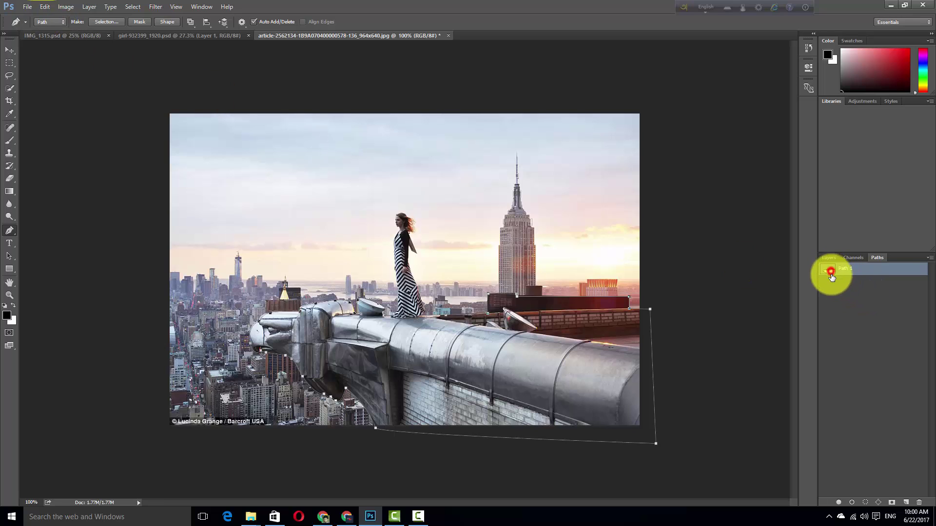
# Turn Path 1 into a selection and copy the ledge onto a new Layer 1.
pyautogui.click(867, 502)
pyautogui.click(853, 258)
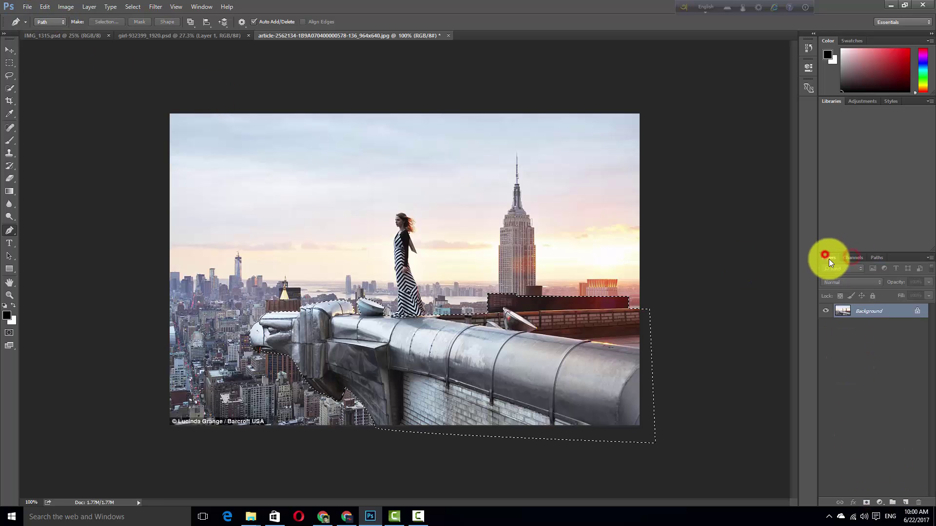
pyautogui.click(90, 7)
pyautogui.moveTo(135, 17)
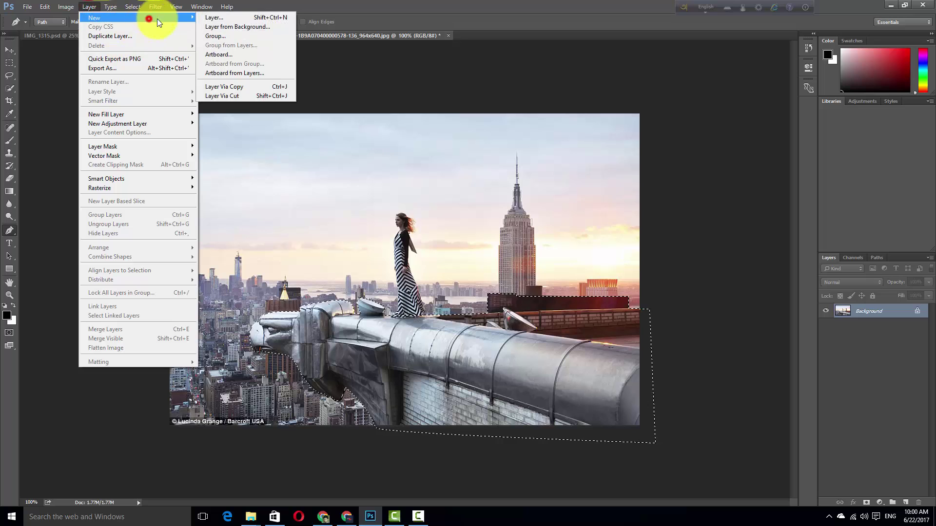
pyautogui.click(229, 86)
# Hide the background photo, load Layer 1's outline as a selection, and choose the Clone Stamp.
pyautogui.click(825, 325)
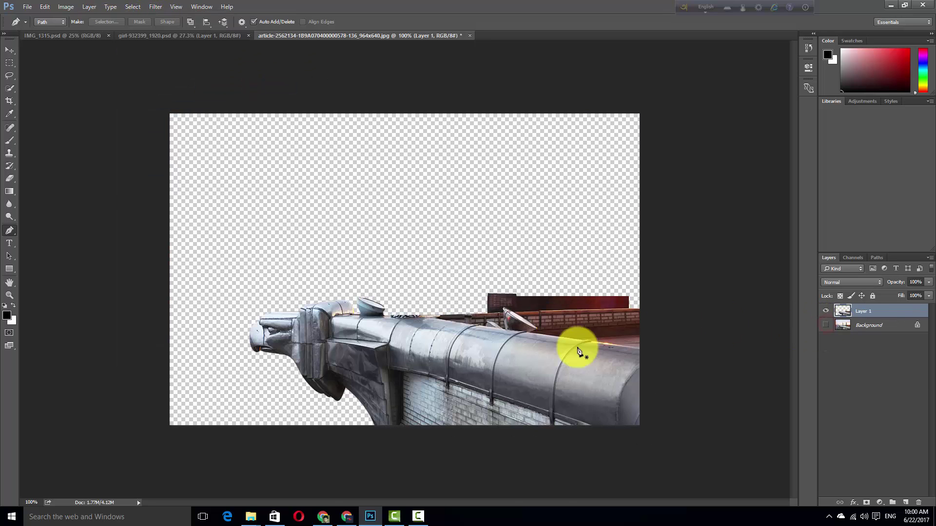
pyautogui.scroll(2, 418, 324)
pyautogui.scroll(-4, 417, 324)
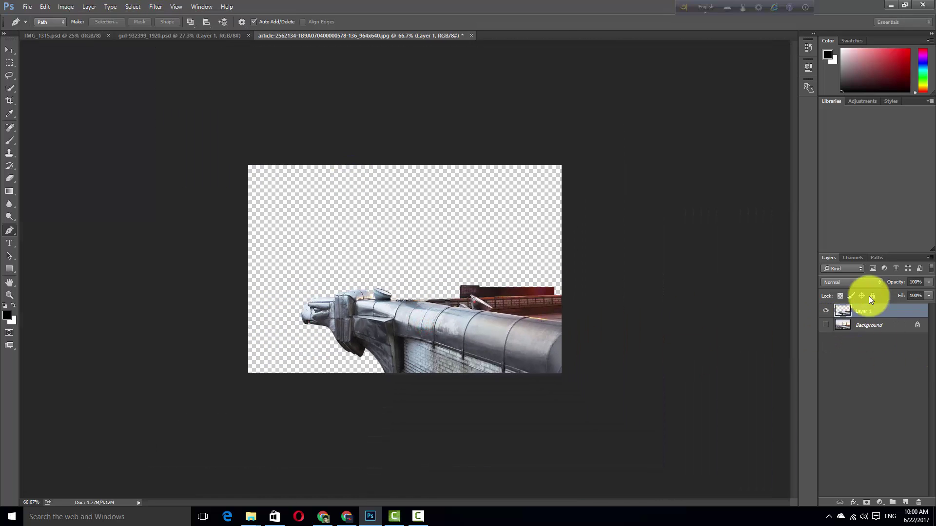
pyautogui.scroll(3, 412, 306)
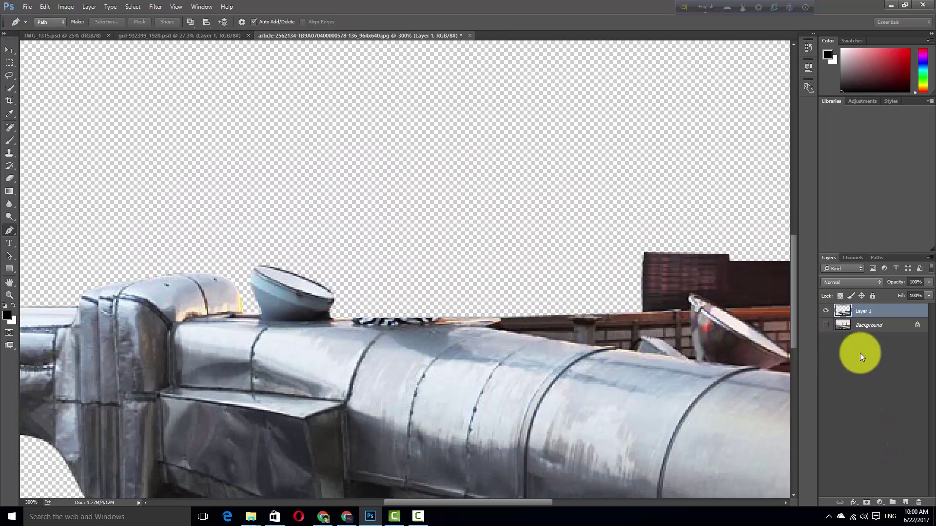
pyautogui.keyDown('ctrl'); pyautogui.click(843, 310); pyautogui.keyUp('ctrl')
pyautogui.scroll(1, 415, 346)
pyautogui.press('s')
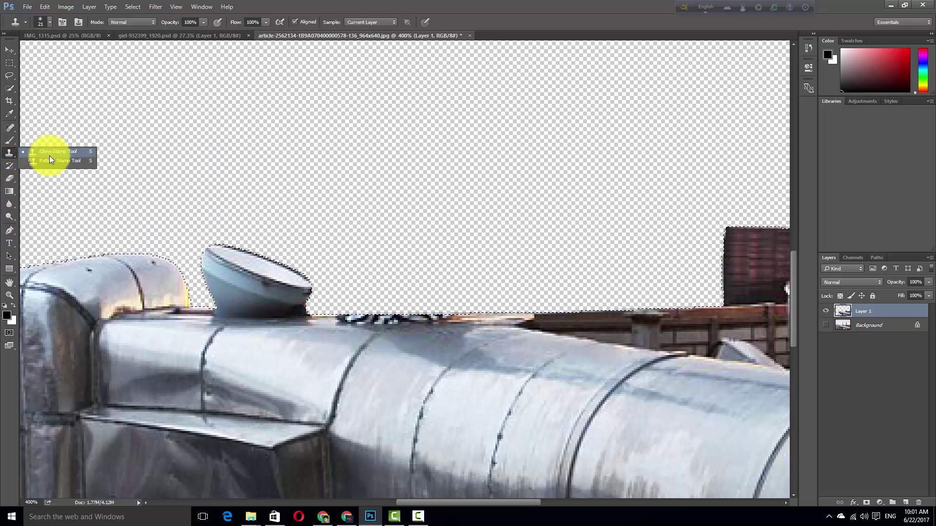
# Clone over the rough top edge of the pipe, then deselect.
pyautogui.click(49, 156)
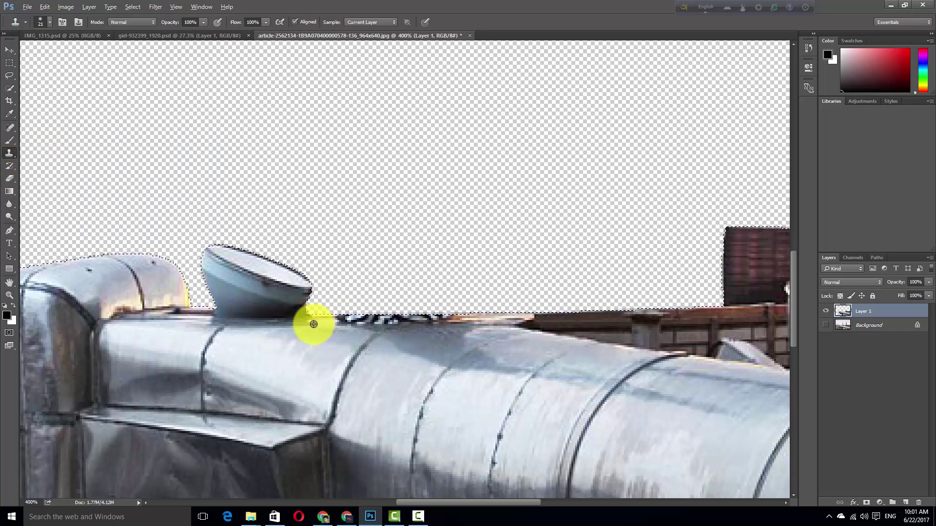
pyautogui.moveTo(313, 325)
pyautogui.mouseDown()
pyautogui.moveTo(477, 320)
pyautogui.moveTo(334, 313)
pyautogui.mouseUp()
pyautogui.scroll(-5, 453, 352)
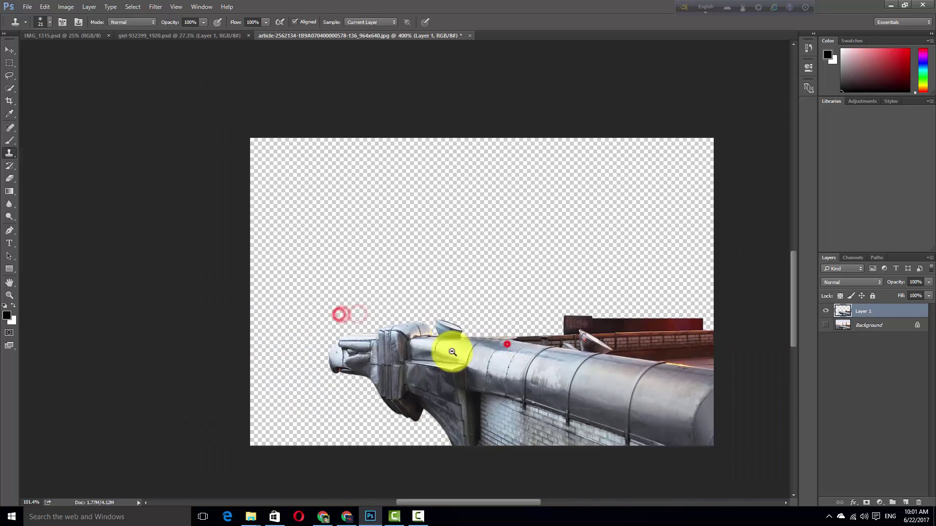
pyautogui.scroll(3, 452, 352)
pyautogui.click(89, 7)
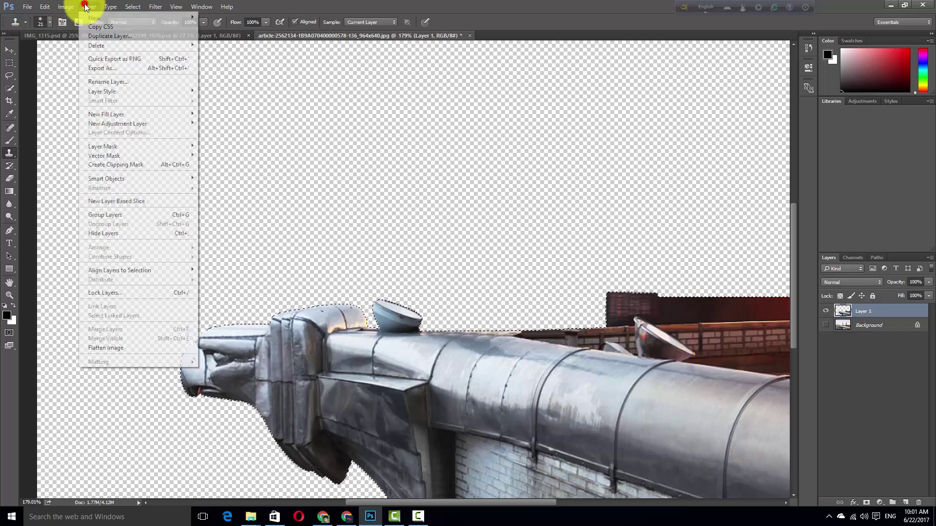
pyautogui.click(147, 28)
pyautogui.scroll(-3, 480, 239)
pyautogui.scroll(-1, 480, 239)
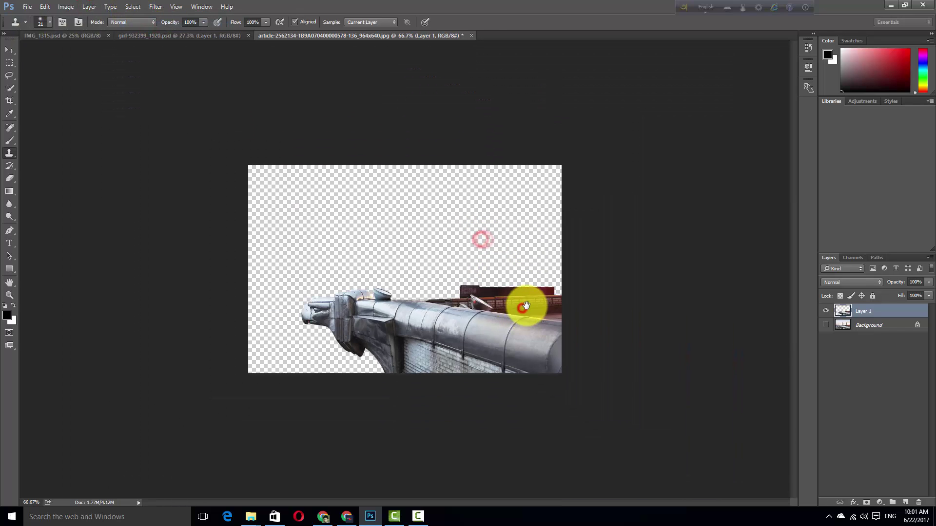
# Save the gargoyle image as a PSD in Project 11 and return to the girl document.
pyautogui.click(27, 6)
pyautogui.click(48, 106)
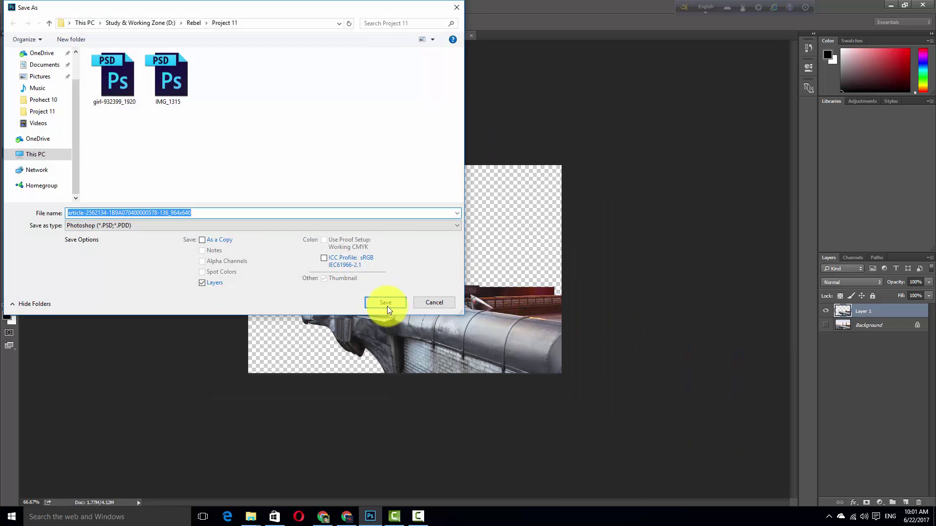
pyautogui.click(385, 299)
pyautogui.click(580, 158)
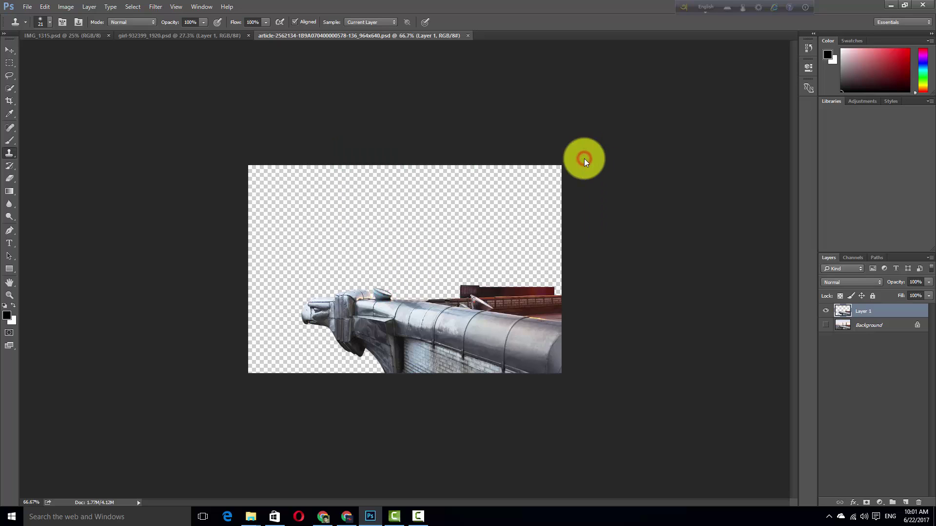
pyautogui.click(215, 36)
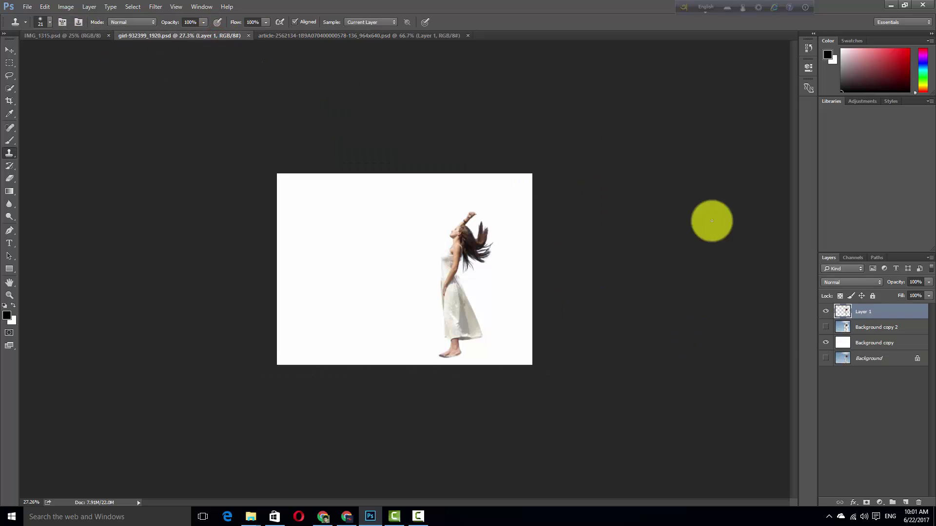
# Hide the girl's white Background copy layer, then go through the open documents to open The_City_London.psd.
pyautogui.click(825, 343)
pyautogui.click(293, 35)
pyautogui.click(215, 36)
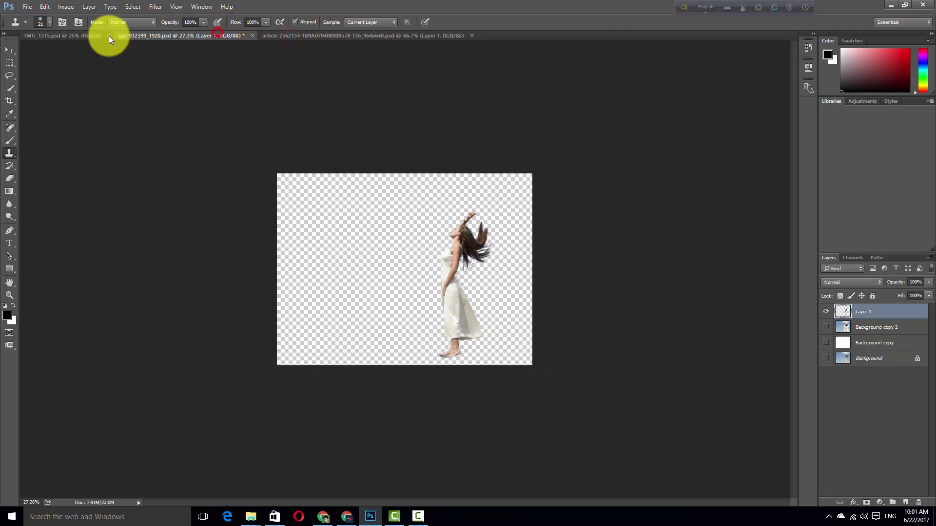
pyautogui.click(93, 36)
pyautogui.click(314, 36)
pyautogui.click(28, 7)
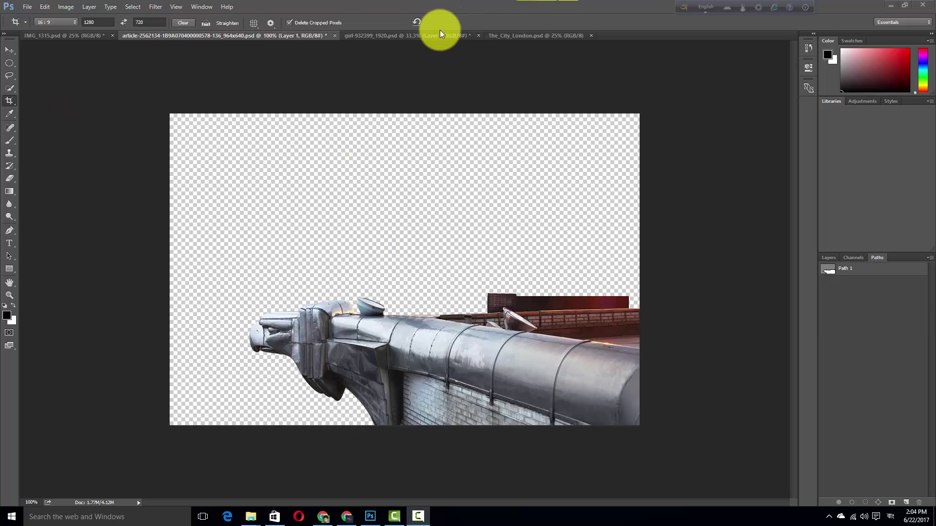
# Float The_City_London window, check its layers, and dock it back among the documents.
pyautogui.click(78, 35)
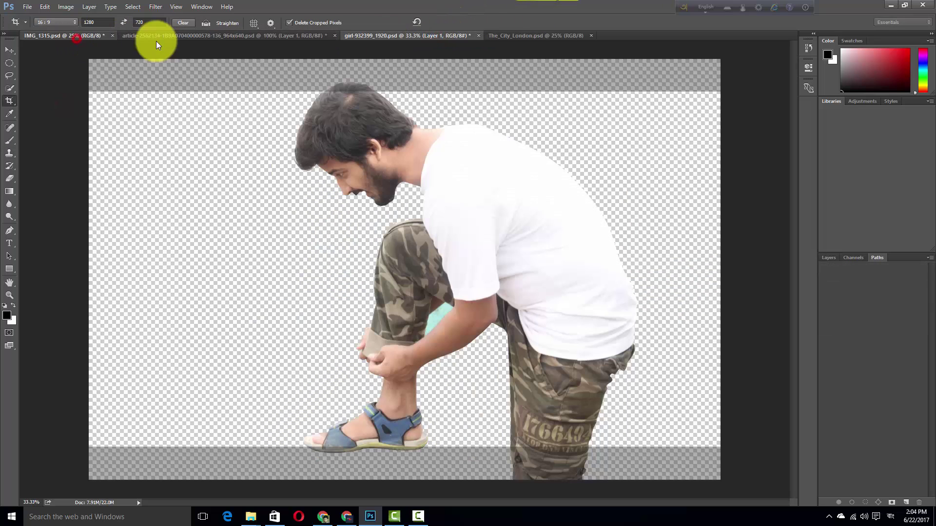
pyautogui.click(512, 36)
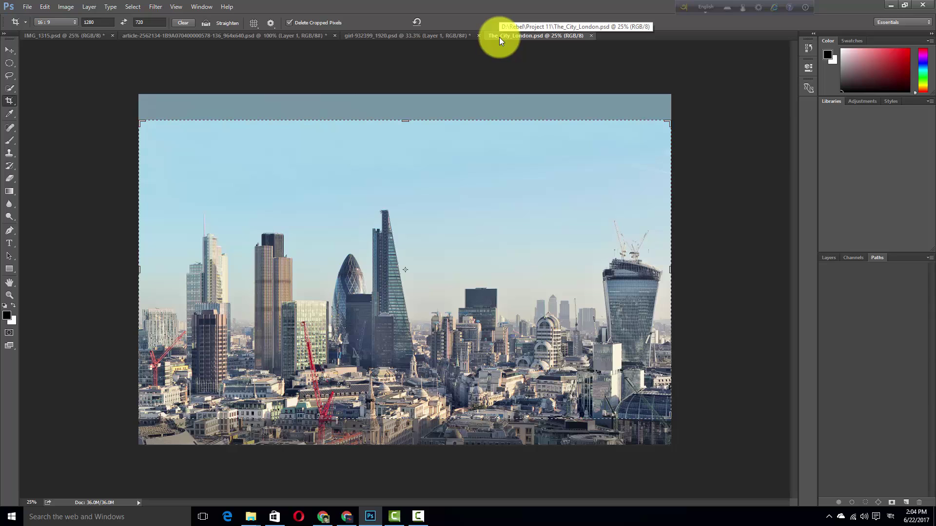
pyautogui.click(446, 37)
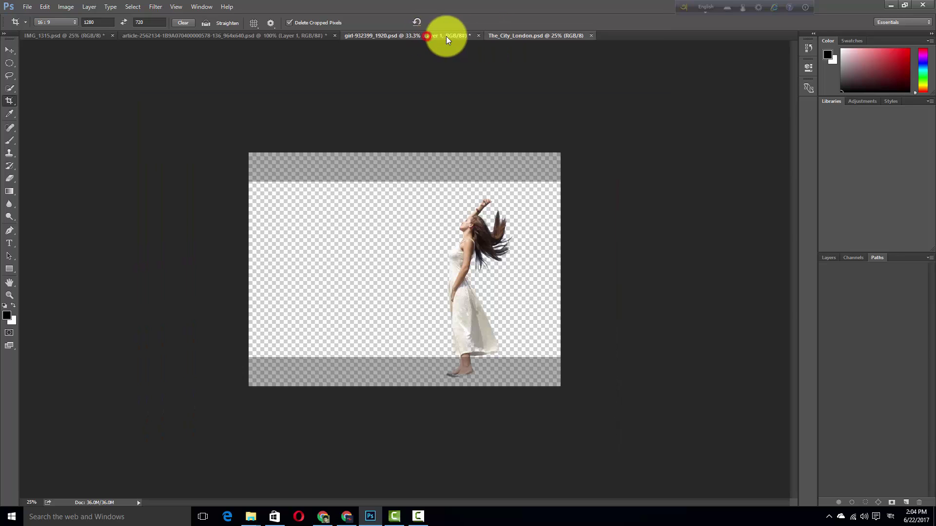
pyautogui.moveTo(538, 40); pyautogui.dragTo(543, 65)
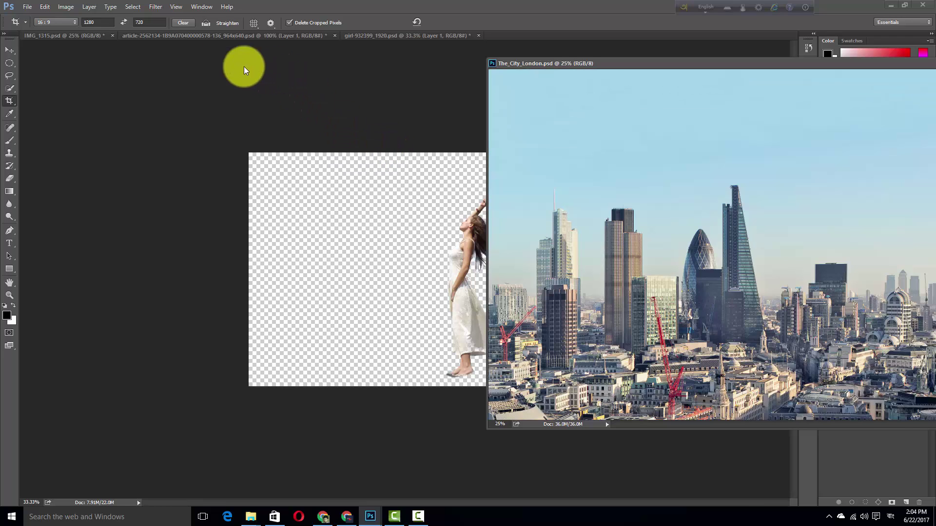
pyautogui.click(65, 37)
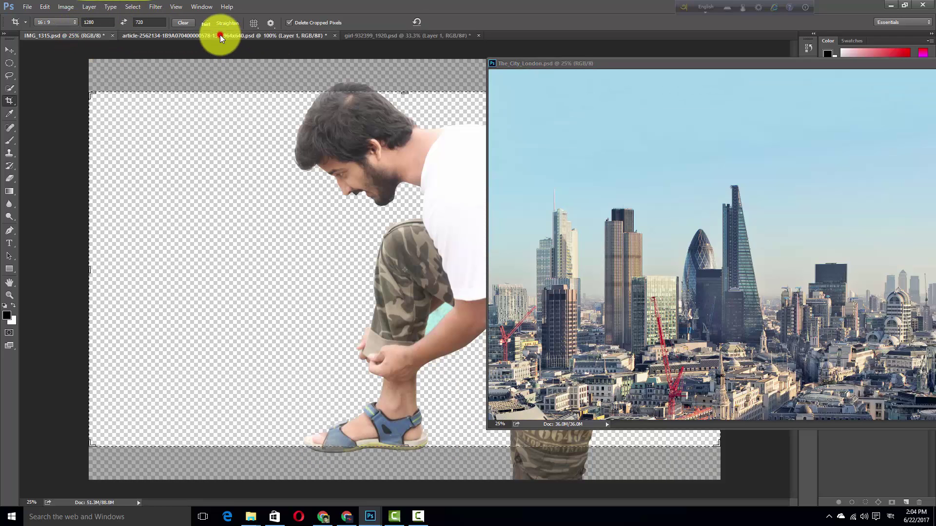
pyautogui.click(220, 35)
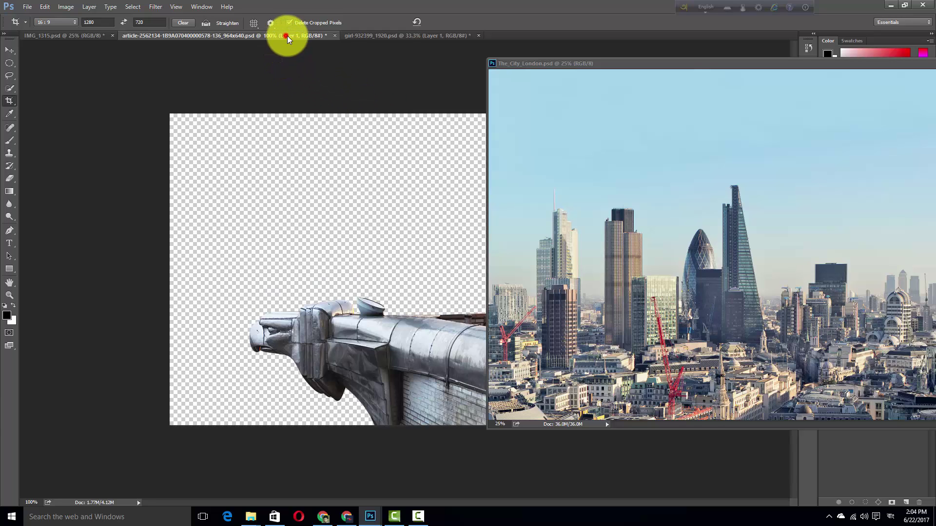
pyautogui.moveTo(736, 63)
pyautogui.mouseDown()
pyautogui.moveTo(372, 144)
pyautogui.moveTo(489, 108)
pyautogui.mouseUp()
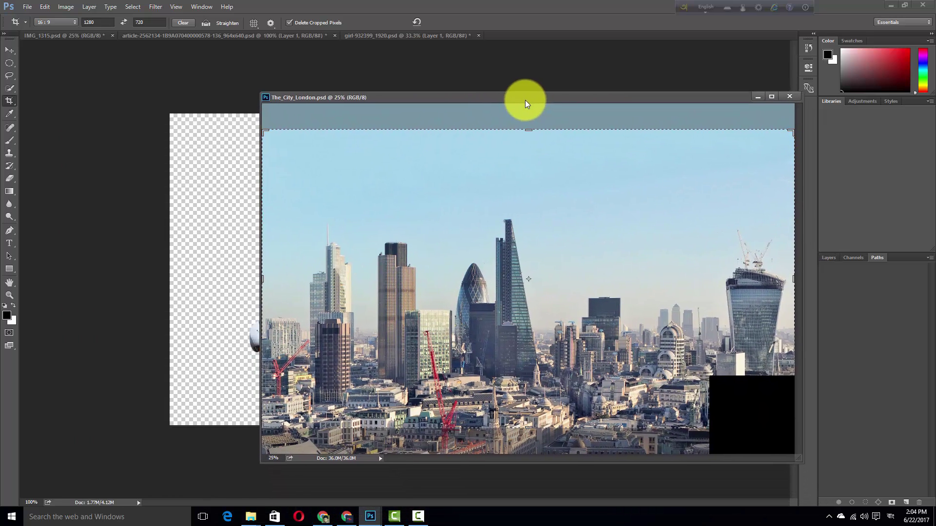
pyautogui.click(829, 258)
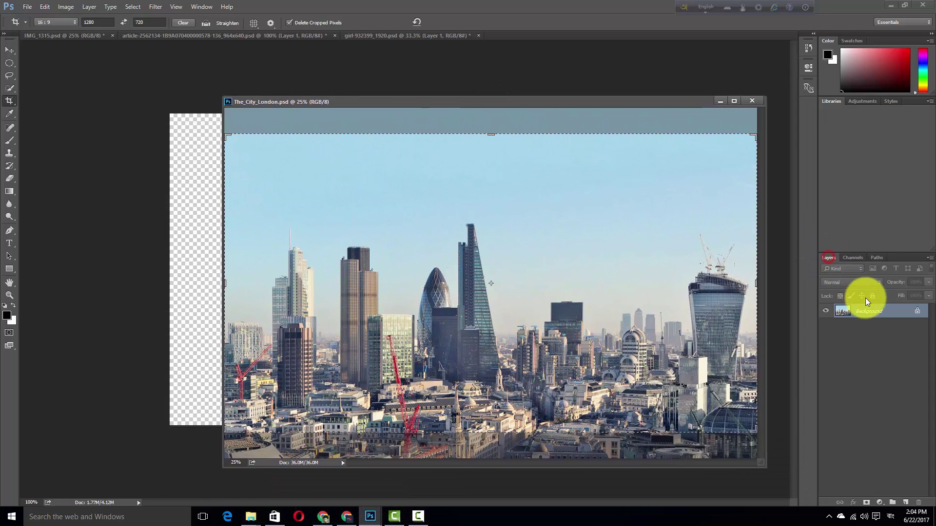
pyautogui.moveTo(319, 102); pyautogui.dragTo(504, 37)
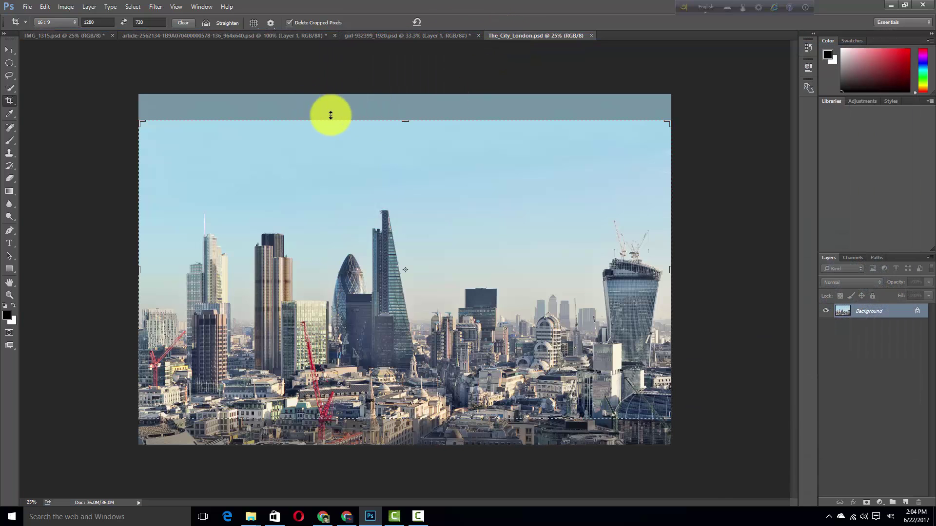
pyautogui.click(76, 36)
pyautogui.click(169, 39)
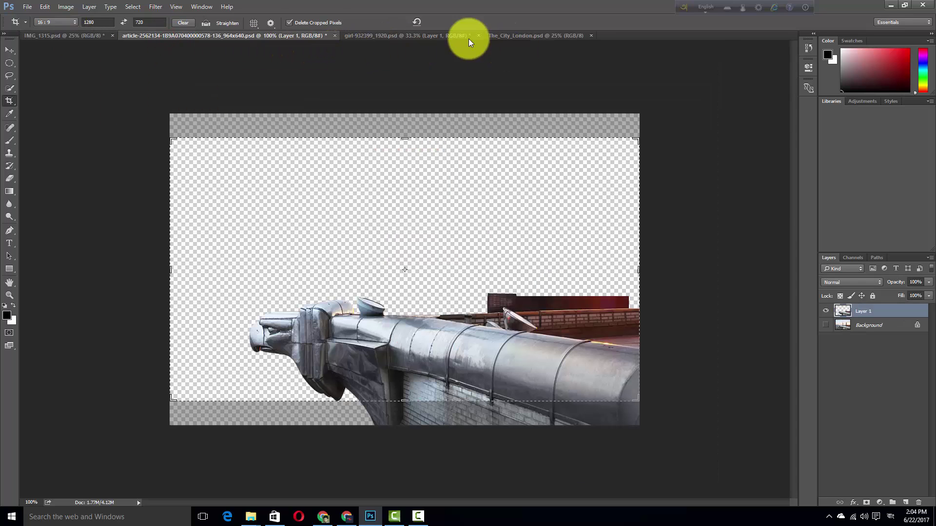
# Drag the gargoyle's Layer 1 into The_City_London with the Move tool and redock the gargoyle window.
pyautogui.moveTo(197, 33); pyautogui.dragTo(208, 73)
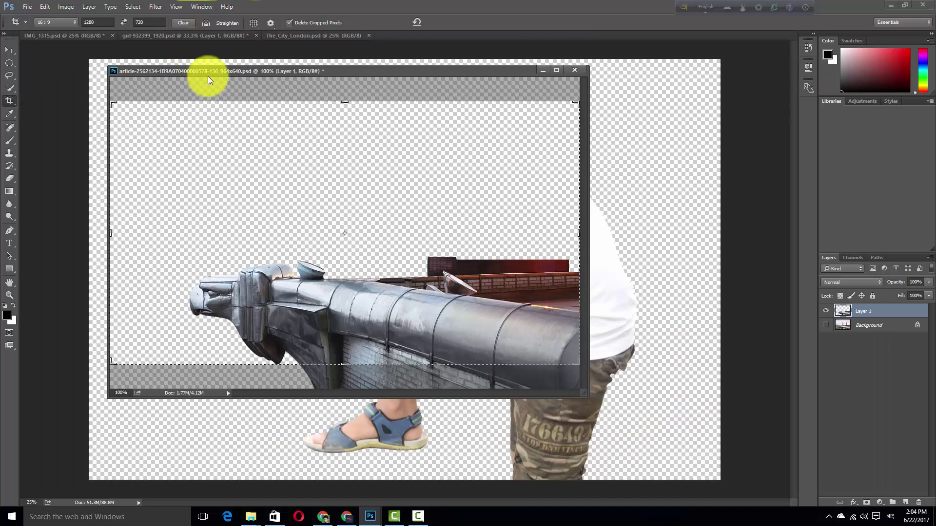
pyautogui.click(10, 51)
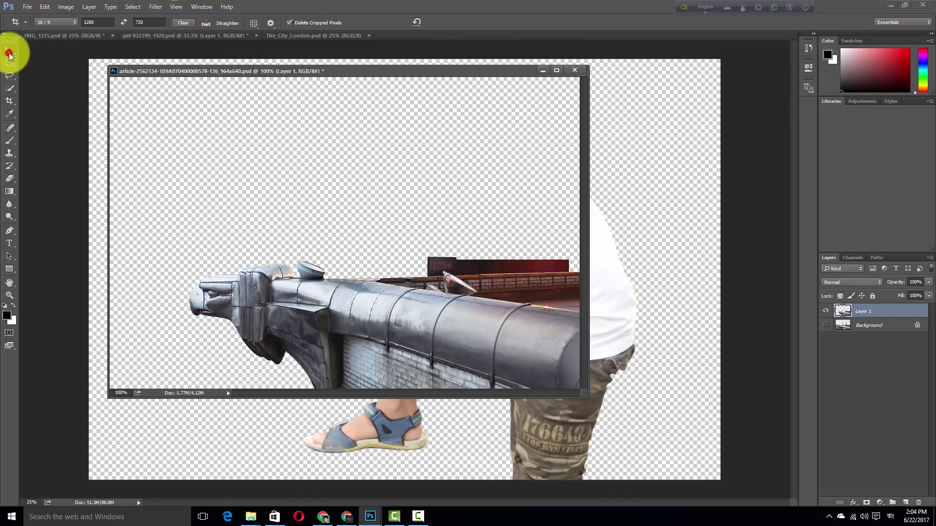
pyautogui.moveTo(593, 63); pyautogui.dragTo(315, 80)
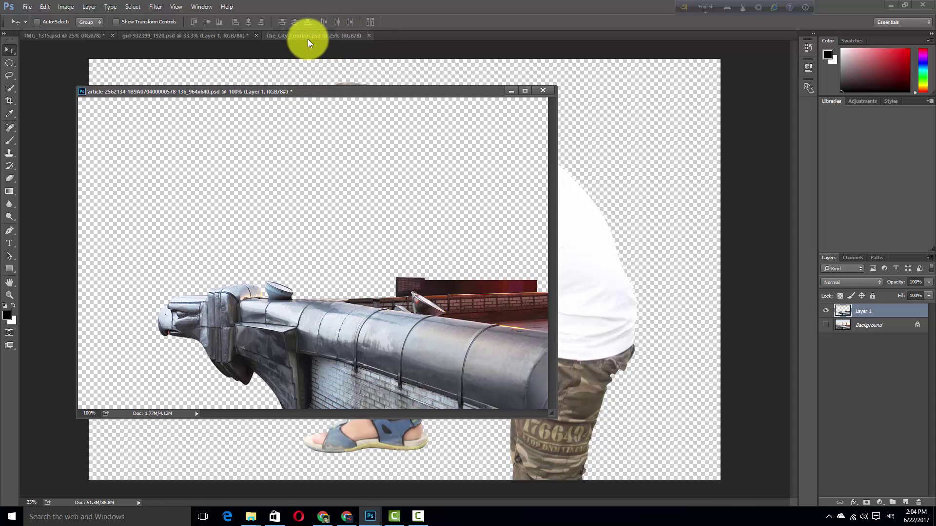
pyautogui.click(312, 37)
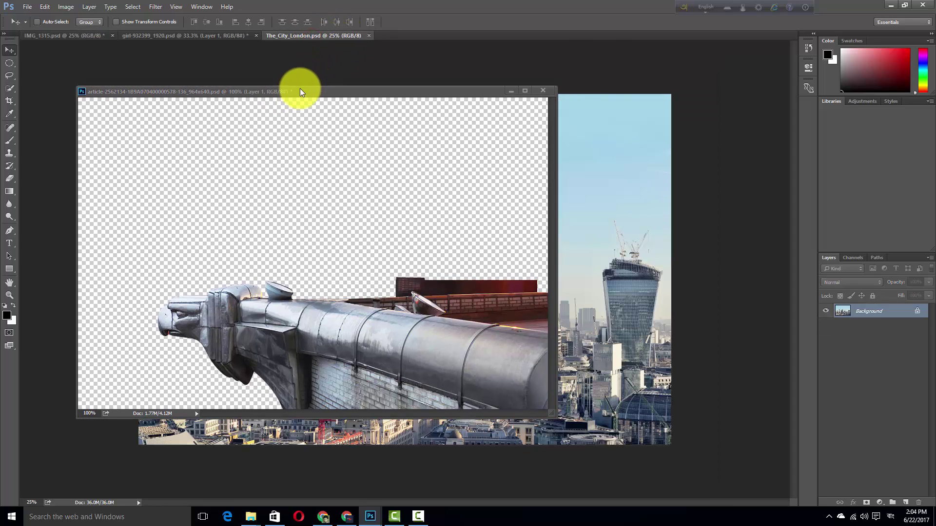
pyautogui.moveTo(314, 55); pyautogui.dragTo(300, 88)
pyautogui.moveTo(838, 313); pyautogui.dragTo(590, 314)
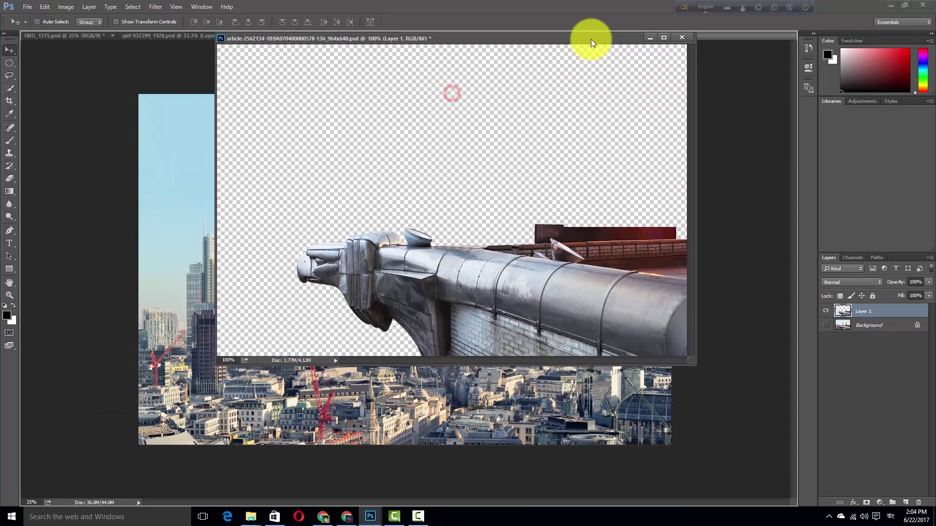
pyautogui.moveTo(451, 93); pyautogui.dragTo(590, 38)
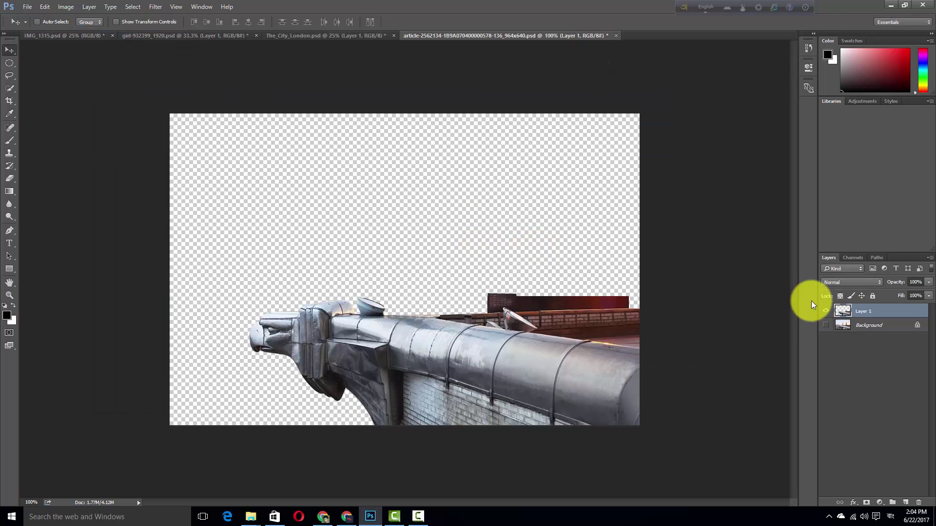
# Enlarge the gargoyle ledge layer to about 334% with Free Transform.
pyautogui.click(330, 38)
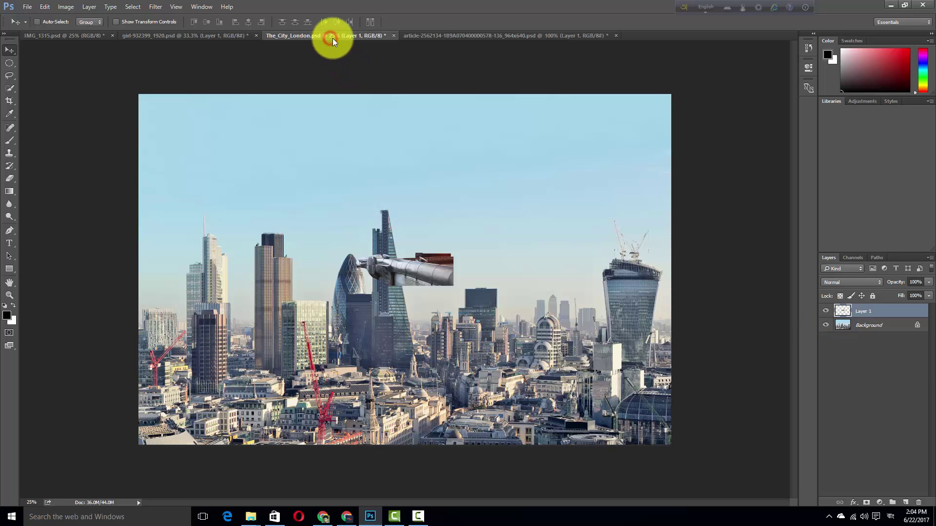
pyautogui.moveTo(429, 271); pyautogui.dragTo(432, 273)
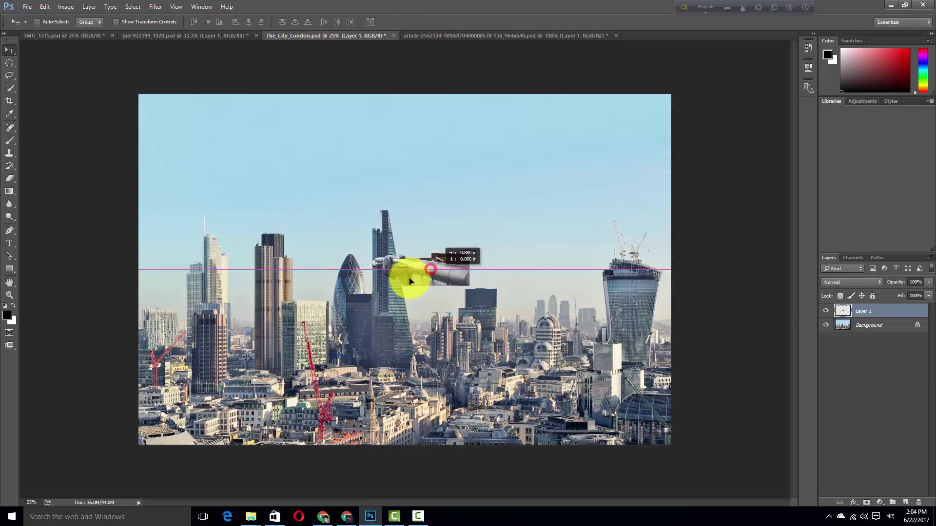
pyautogui.hotkey('ctrl', 't')
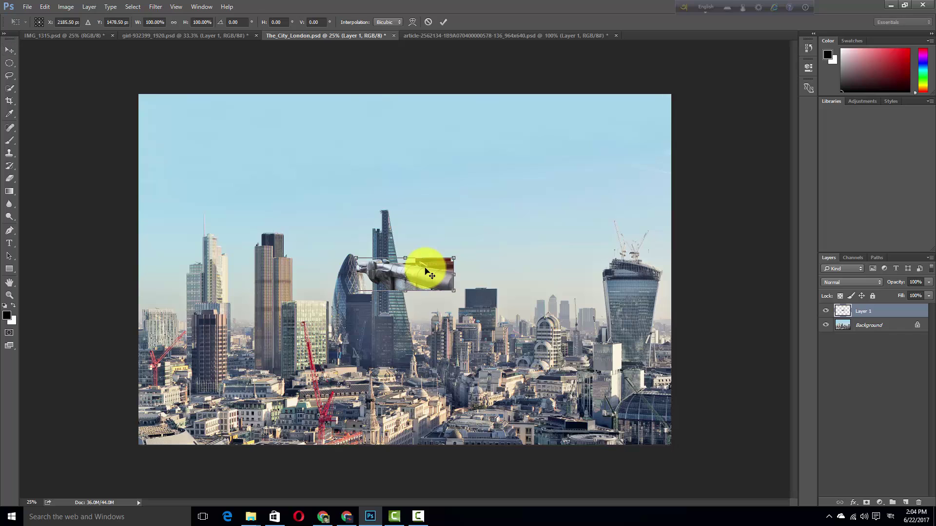
pyautogui.moveTo(455, 260); pyautogui.dragTo(564, 203)
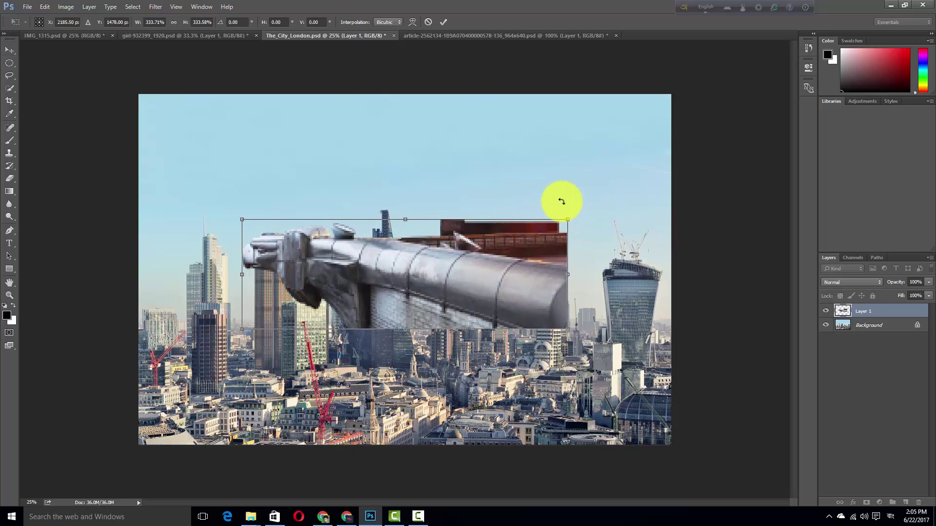
pyautogui.press('Return')
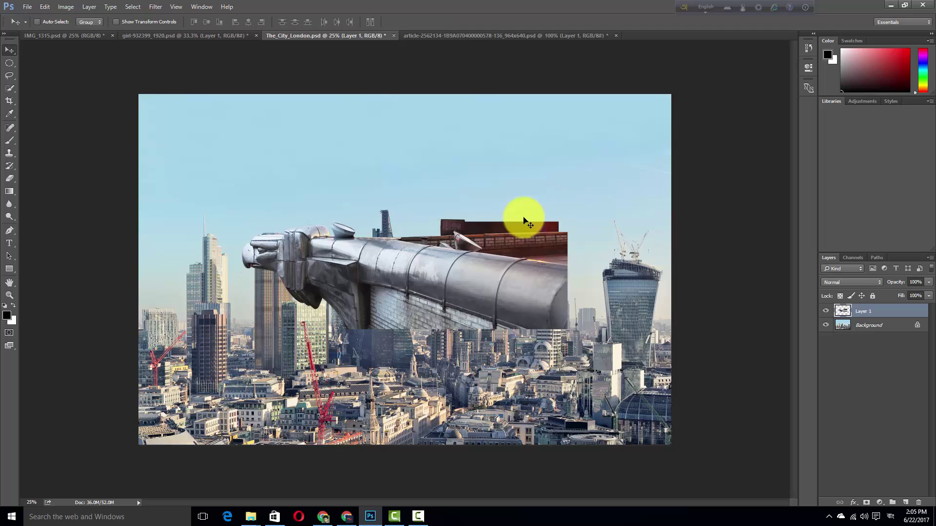
# Flip the gargoyle horizontally, move it to the bottom left, and tilt it slightly.
pyautogui.rightClick(417, 261)
pyautogui.hotkey('ctrl', 't')
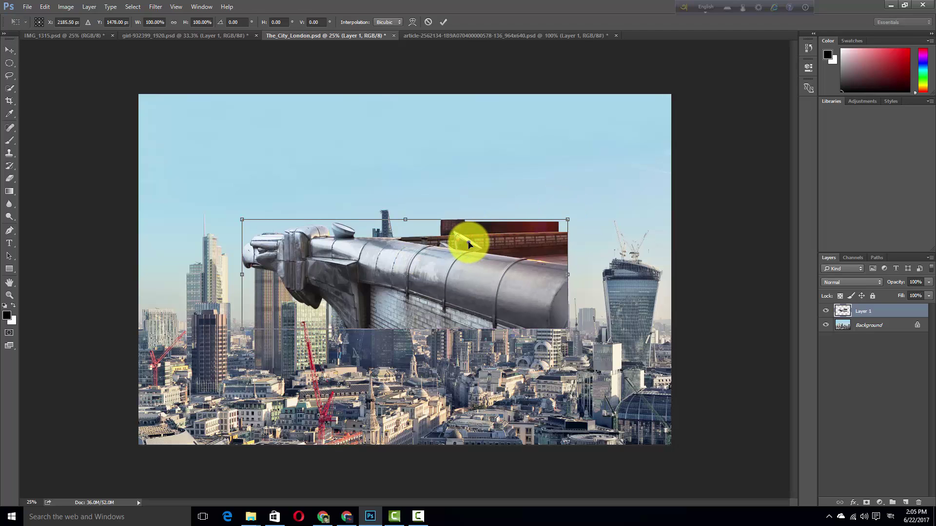
pyautogui.rightClick(469, 244)
pyautogui.click(513, 390)
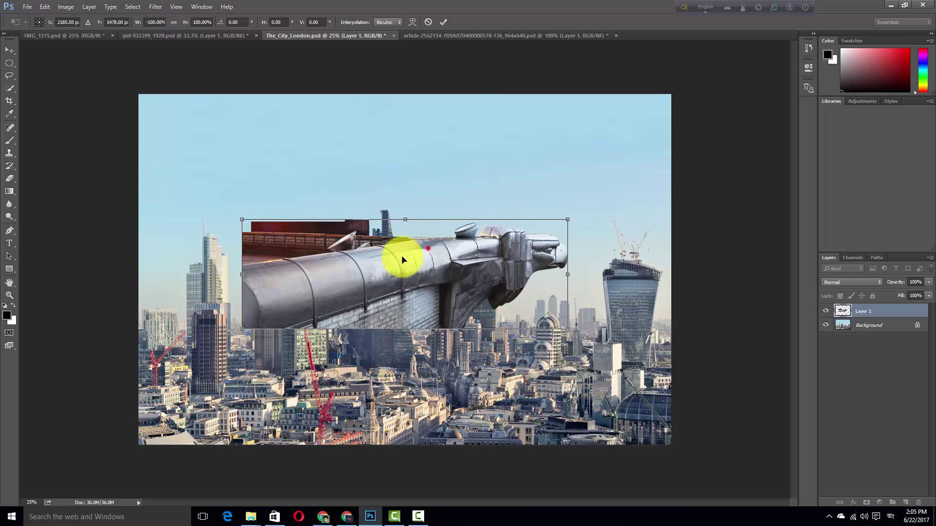
pyautogui.moveTo(397, 251); pyautogui.dragTo(330, 368)
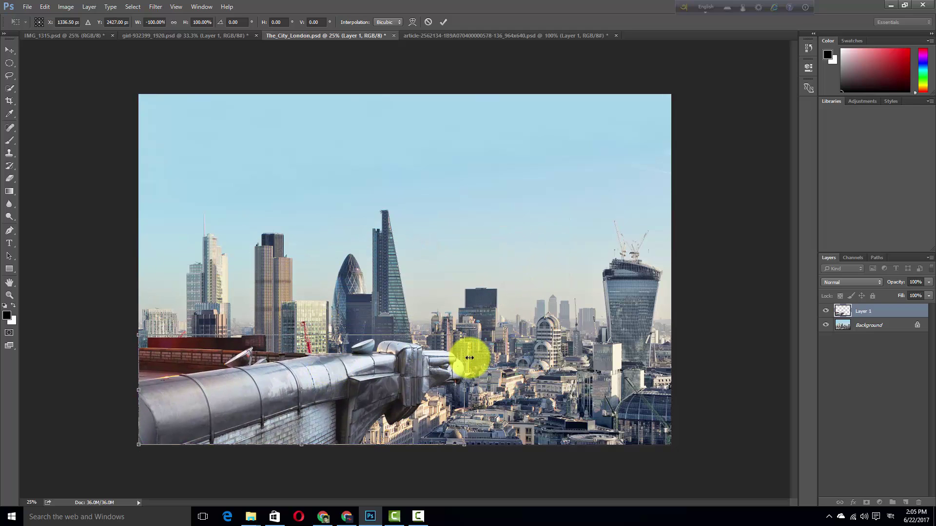
pyautogui.moveTo(478, 356); pyautogui.dragTo(526, 351)
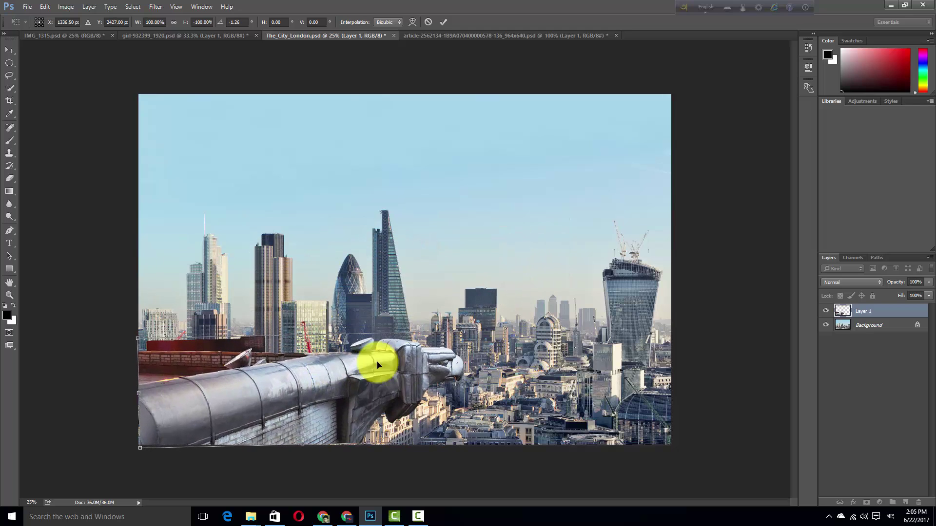
pyautogui.moveTo(333, 355); pyautogui.dragTo(335, 356)
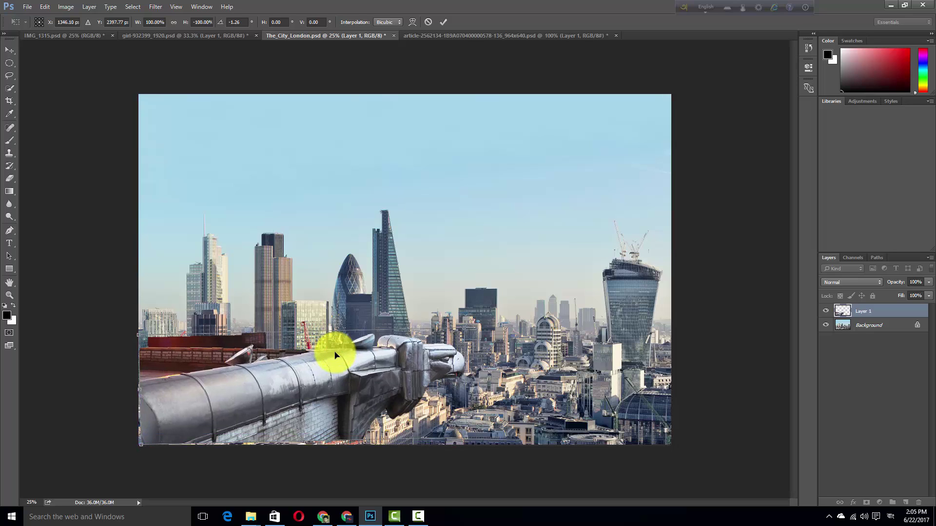
pyautogui.press('Return')
# Scale the gargoyle down somewhat and shift it slightly down and right.
pyautogui.hotkey('ctrl', 't')
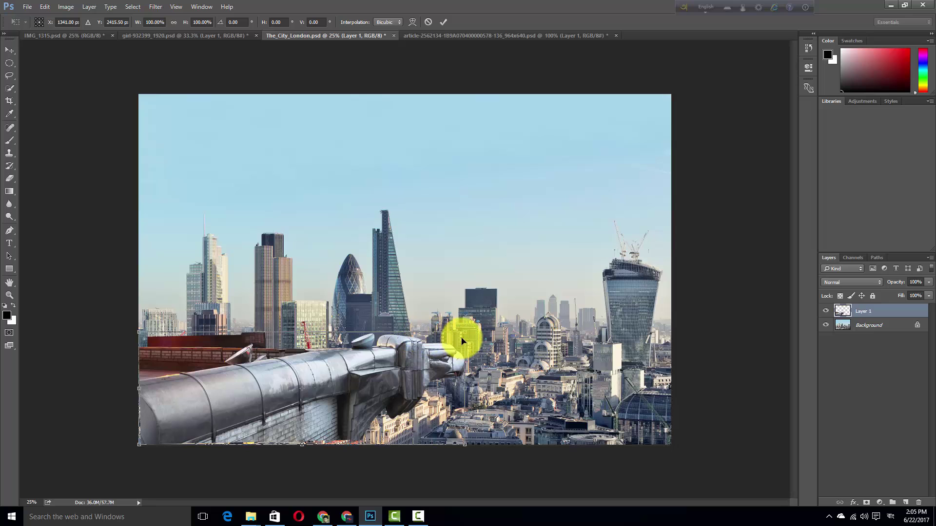
pyautogui.moveTo(463, 336); pyautogui.dragTo(384, 347)
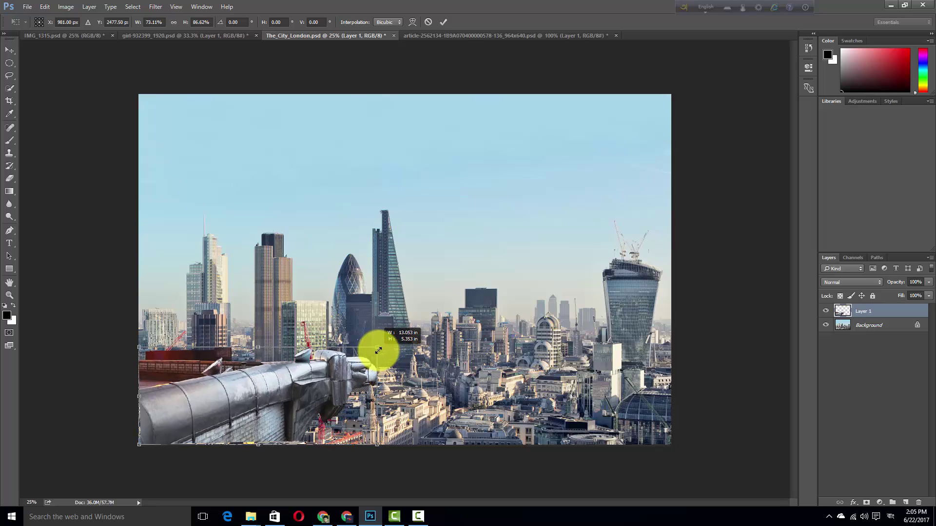
pyautogui.press('Return')
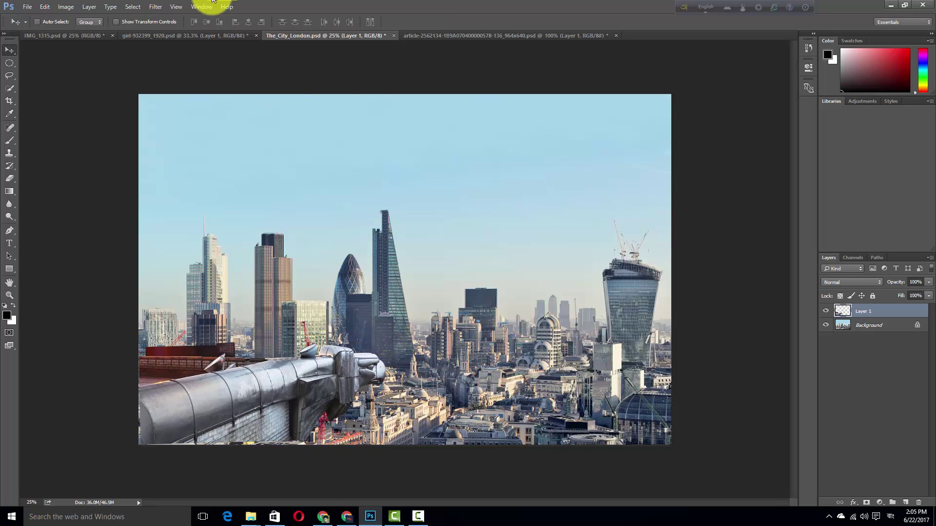
pyautogui.click(219, 381)
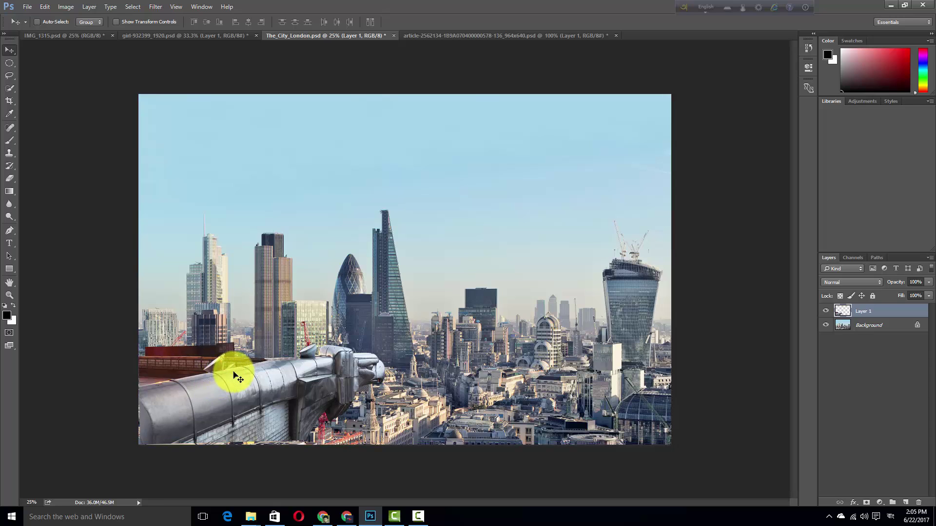
pyautogui.moveTo(234, 372); pyautogui.dragTo(247, 379)
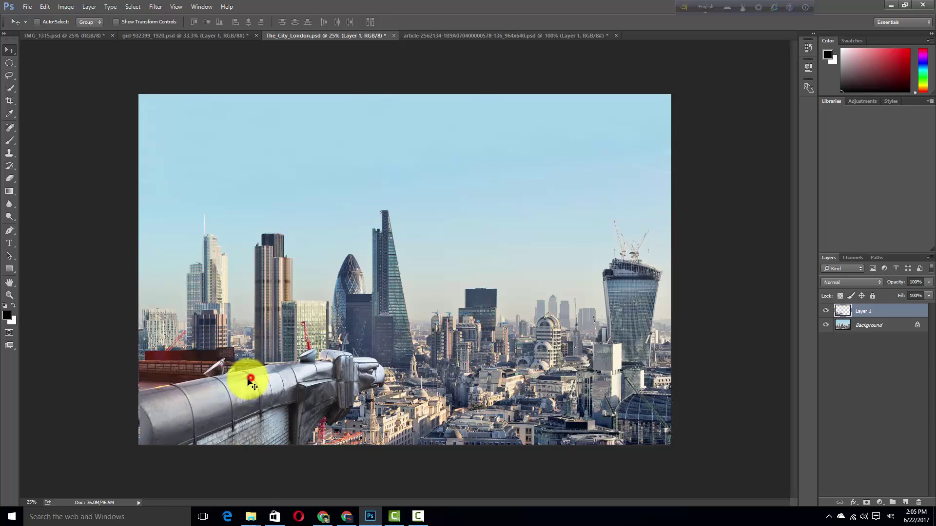
pyautogui.click(232, 347)
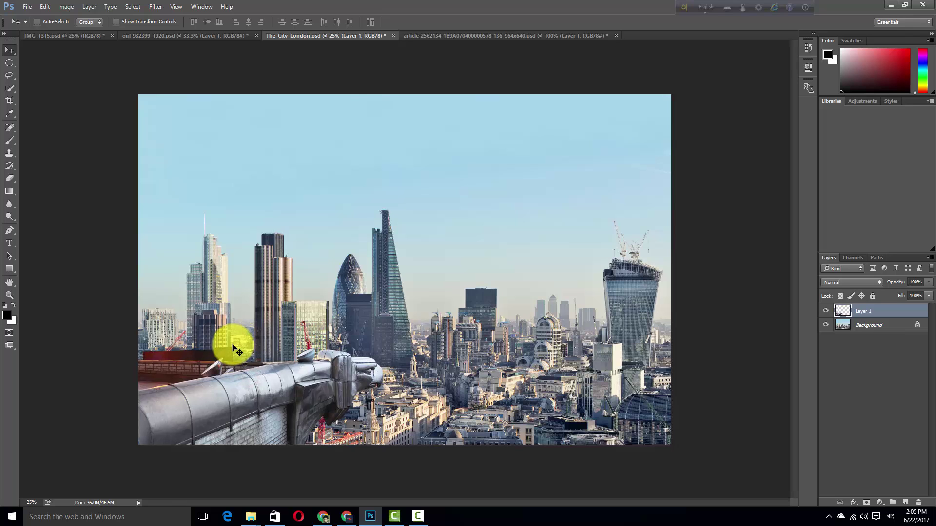
# Drag the girl's Layer 1 into the London composite as Layer 2 and move her left onto the tower.
pyautogui.click(484, 35)
pyautogui.click(312, 36)
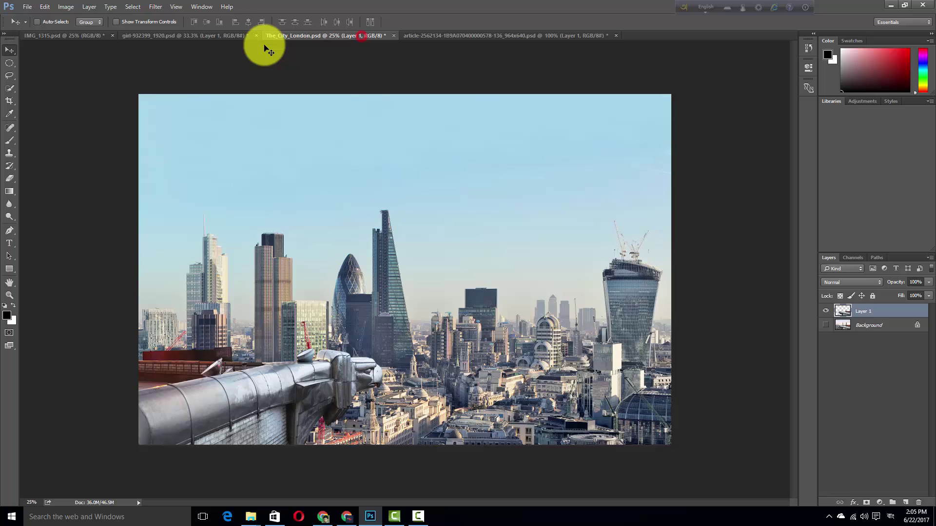
pyautogui.click(206, 37)
pyautogui.moveTo(206, 37); pyautogui.dragTo(232, 80)
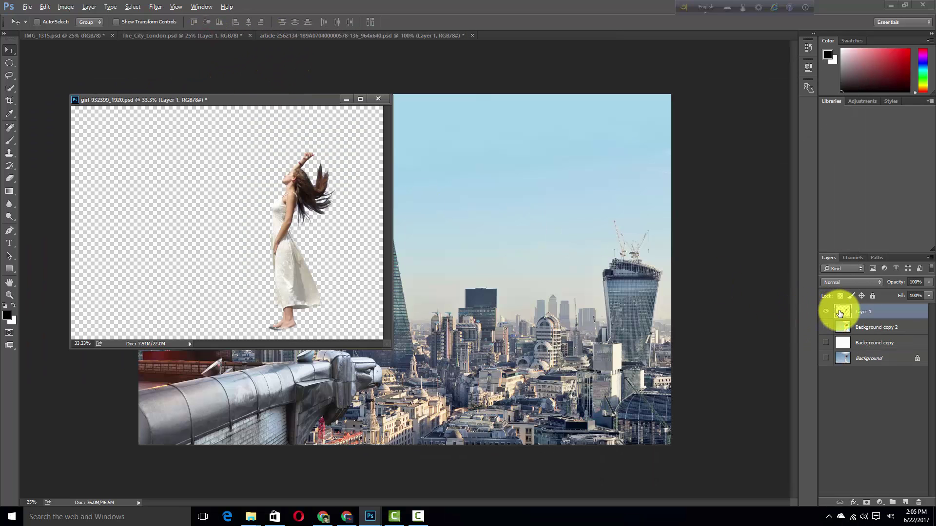
pyautogui.moveTo(840, 313); pyautogui.dragTo(534, 313)
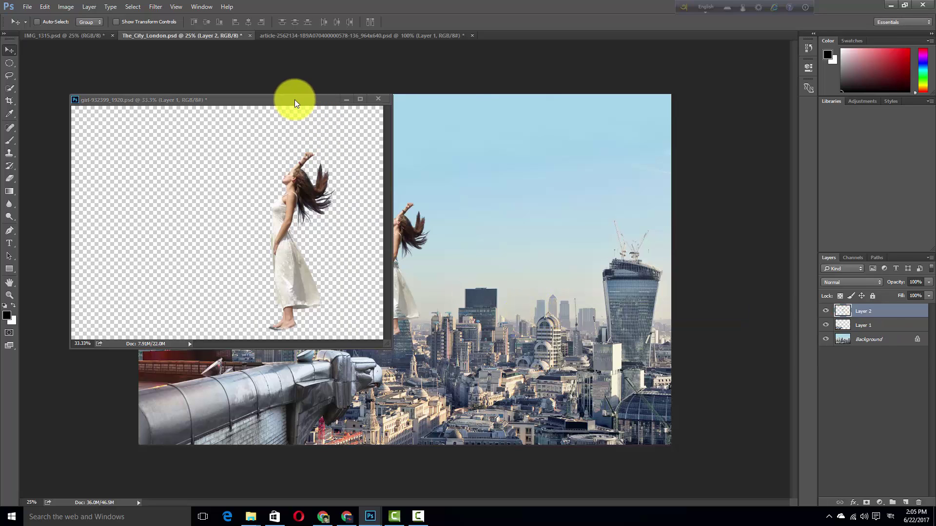
pyautogui.moveTo(294, 100); pyautogui.dragTo(542, 36)
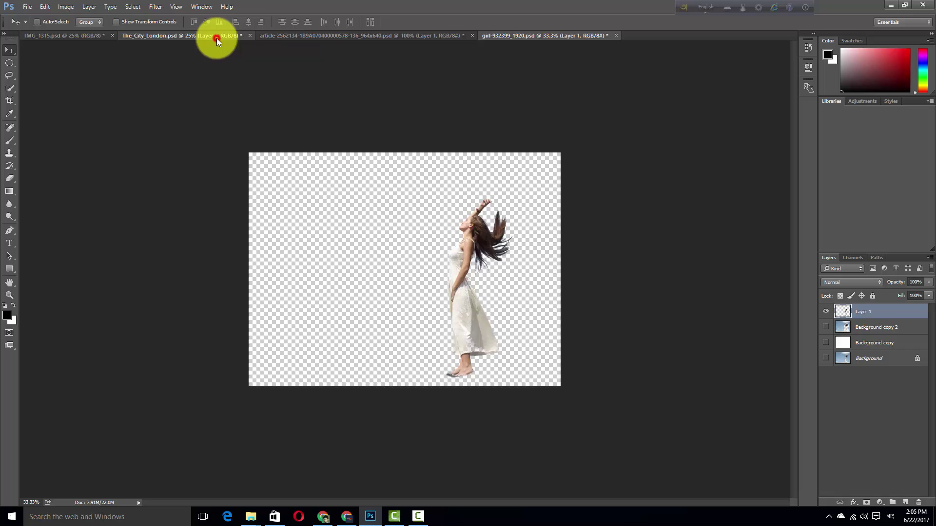
pyautogui.click(217, 38)
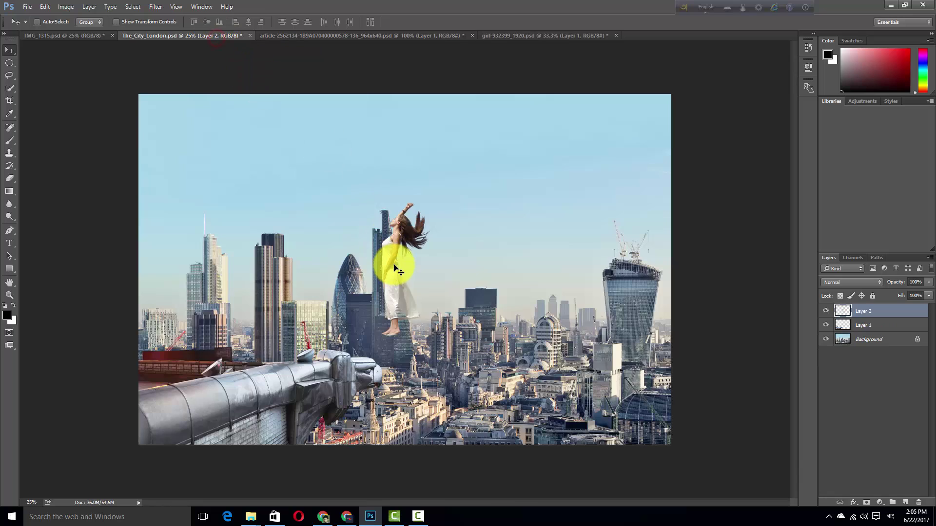
pyautogui.moveTo(393, 253)
pyautogui.mouseDown()
pyautogui.moveTo(266, 274)
pyautogui.moveTo(271, 308)
pyautogui.mouseUp()
# Flip the girl horizontally, place her on the gargoyle ledge and scale her to about 69%.
pyautogui.hotkey('ctrl', '+')
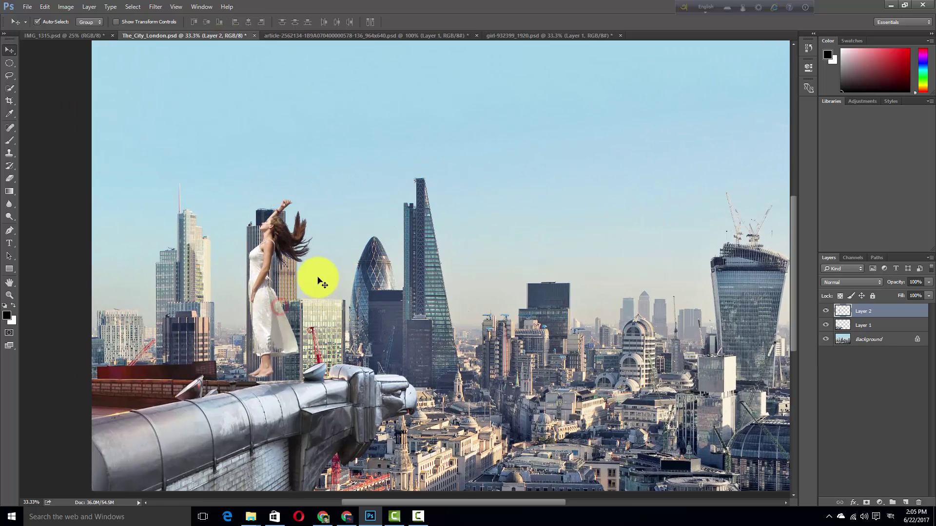
pyautogui.hotkey('ctrl', 't')
pyautogui.rightClick(298, 282)
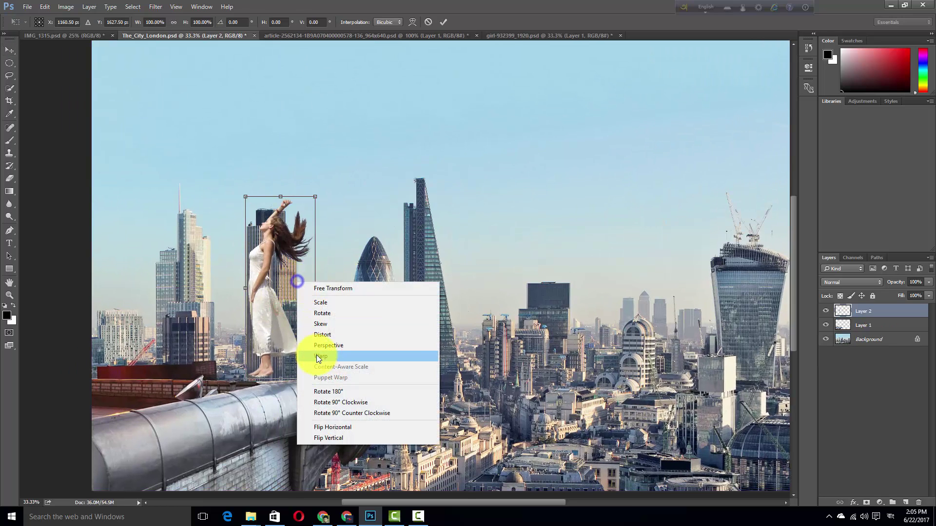
pyautogui.click(334, 426)
pyautogui.moveTo(303, 325)
pyautogui.mouseDown()
pyautogui.moveTo(280, 341)
pyautogui.moveTo(300, 335)
pyautogui.mouseUp()
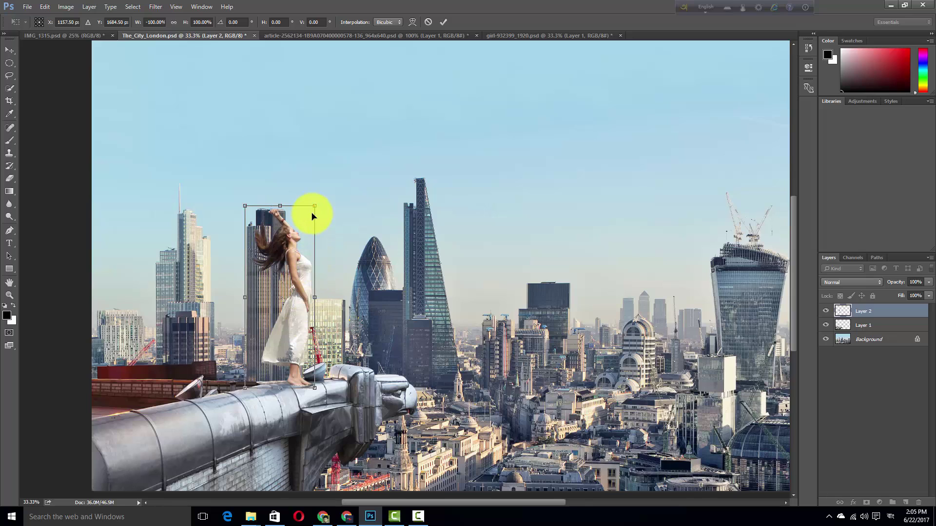
pyautogui.moveTo(316, 207)
pyautogui.mouseDown()
pyautogui.moveTo(293, 272)
pyautogui.moveTo(381, 295)
pyautogui.mouseUp()
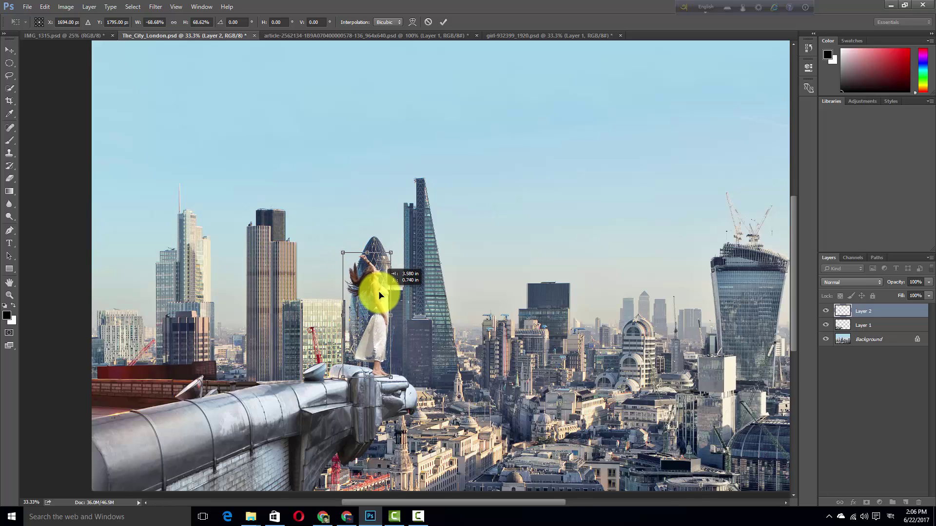
pyautogui.press('Return')
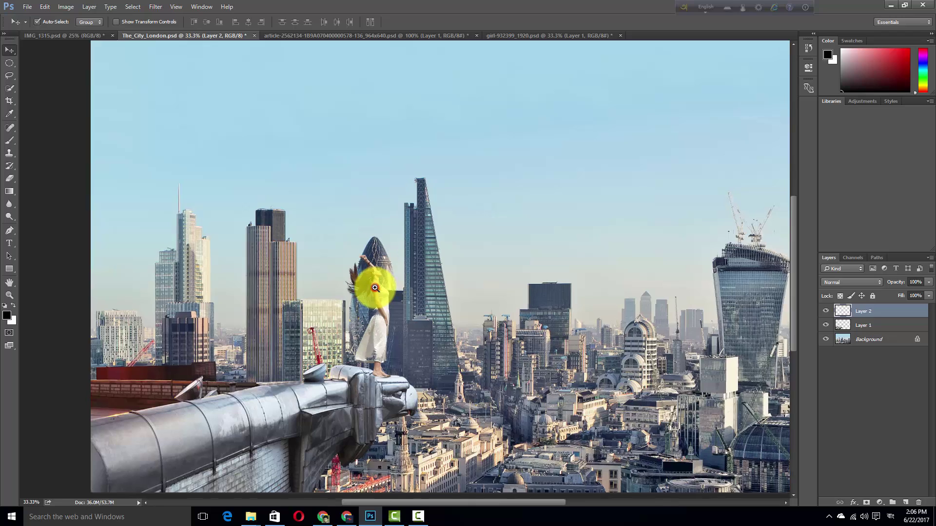
pyautogui.scroll(1, 374, 290)
pyautogui.moveTo(386, 315)
pyautogui.mouseDown()
pyautogui.moveTo(427, 273)
pyautogui.moveTo(325, 302)
pyautogui.mouseUp()
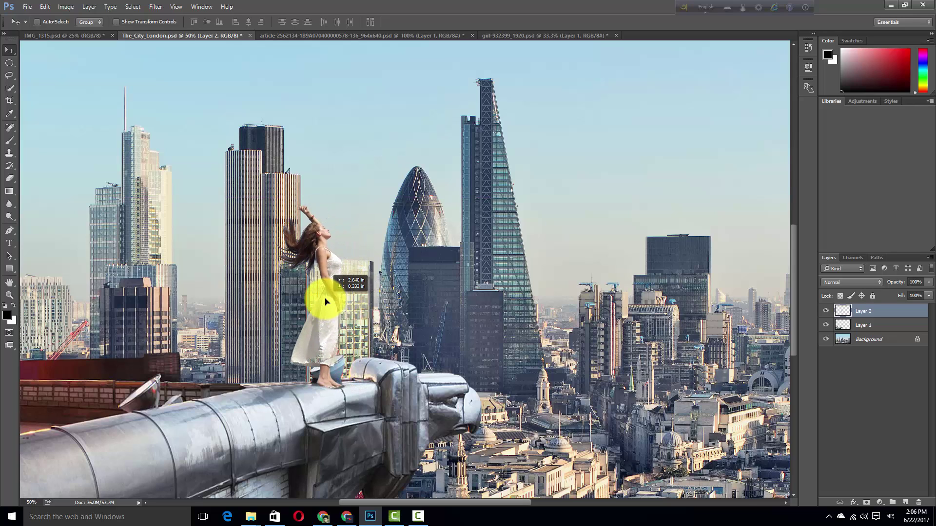
# Nudge the girl about 70 px right along the ledge.
pyautogui.keyDown('ctrl'); pyautogui.keyDown('alt'); pyautogui.click(357, 341); pyautogui.keyUp('alt'); pyautogui.keyUp('ctrl')
pyautogui.keyDown('ctrl'); pyautogui.keyDown('alt'); pyautogui.click(341, 341); pyautogui.keyUp('alt'); pyautogui.keyUp('ctrl')
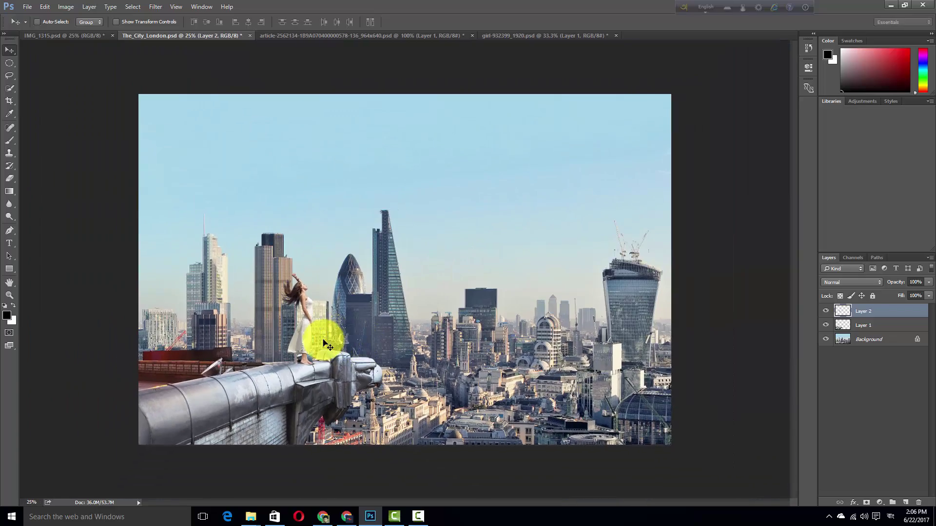
pyautogui.keyDown('ctrl'); pyautogui.click(324, 340); pyautogui.keyUp('ctrl')
pyautogui.keyDown('ctrl'); pyautogui.click(310, 341); pyautogui.keyUp('ctrl')
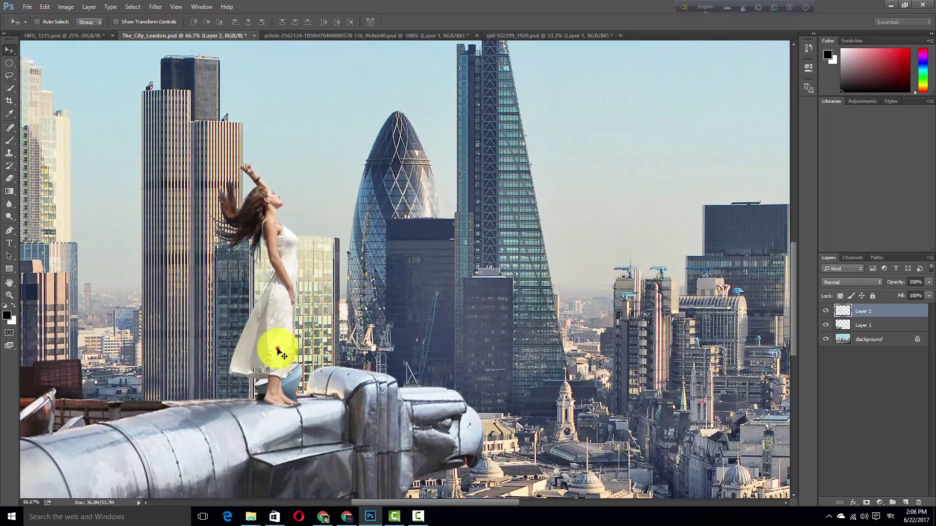
pyautogui.moveTo(277, 349); pyautogui.dragTo(312, 348)
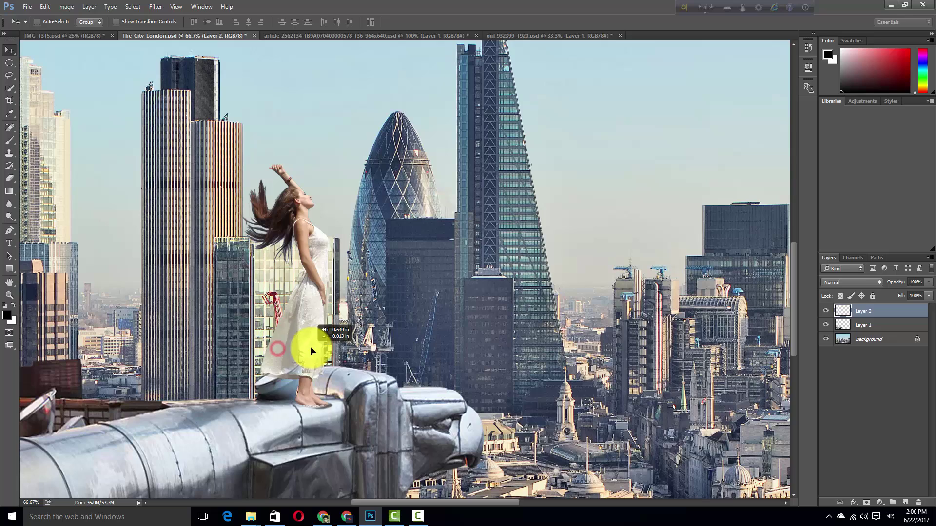
# Erase stray edges around her feet with a slightly smaller eraser brush.
pyautogui.keyDown('ctrl'); pyautogui.click(320, 390); pyautogui.keyUp('ctrl')
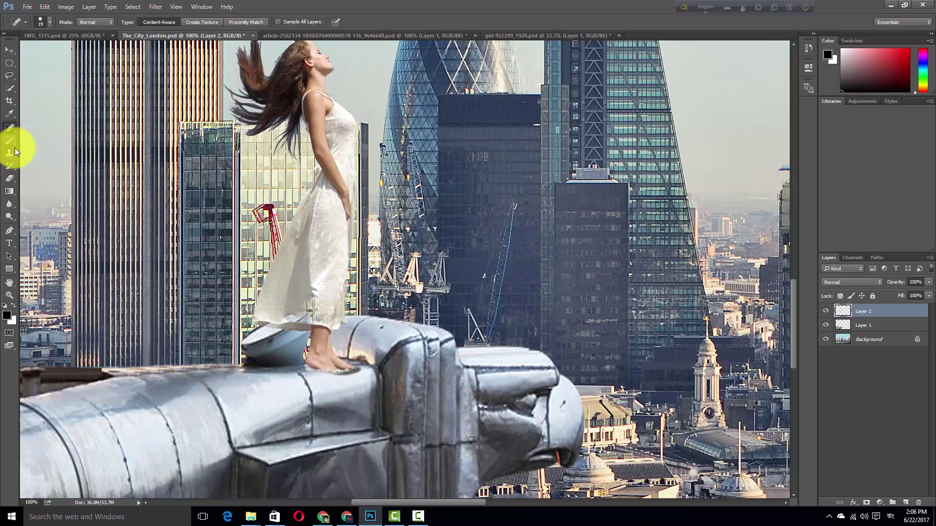
pyautogui.click(11, 179)
pyautogui.scroll(1, 338, 385)
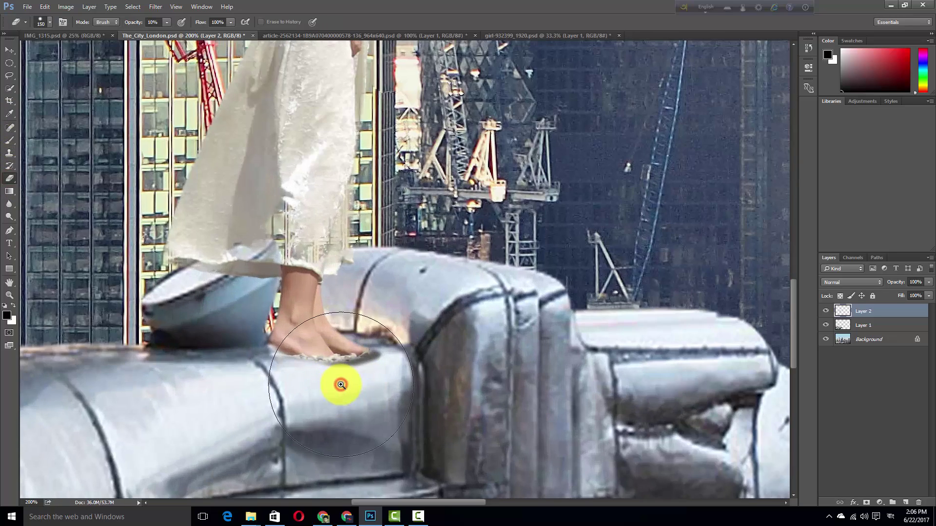
pyautogui.press('[')
pyautogui.press('[')
pyautogui.press('[')
pyautogui.press('[')
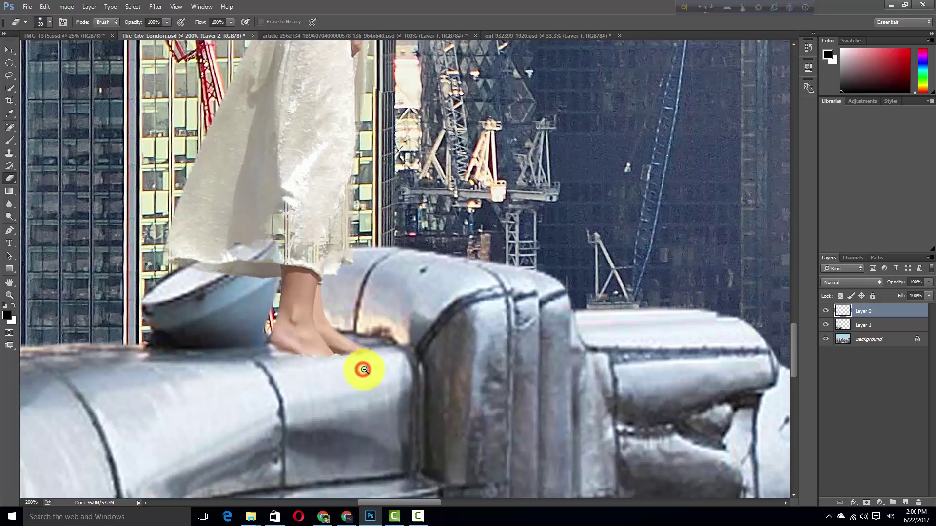
pyautogui.keyDown('ctrl'); pyautogui.keyDown('alt'); pyautogui.click(359, 359); pyautogui.keyUp('alt'); pyautogui.keyUp('ctrl')
pyautogui.keyDown('ctrl'); pyautogui.keyDown('alt'); pyautogui.click(358, 359); pyautogui.keyUp('alt'); pyautogui.keyUp('ctrl')
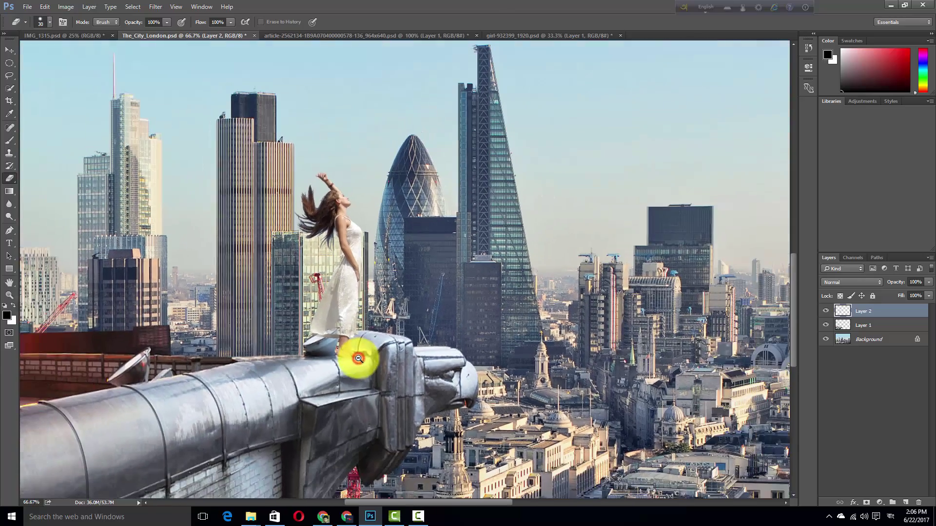
pyautogui.click(888, 313)
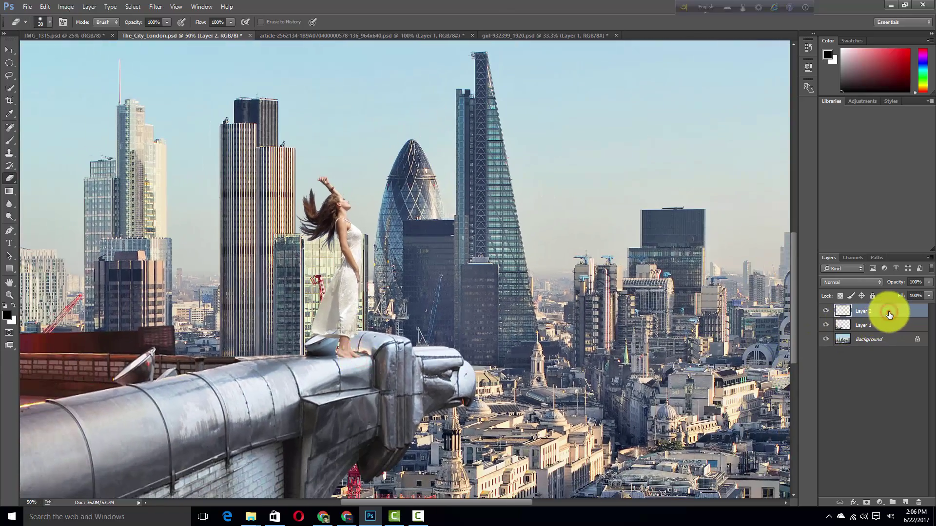
# Add a drop shadow to Layer 2 with 80% opacity, 17 px distance, 8% spread, 13 px size.
pyautogui.doubleClick(889, 313)
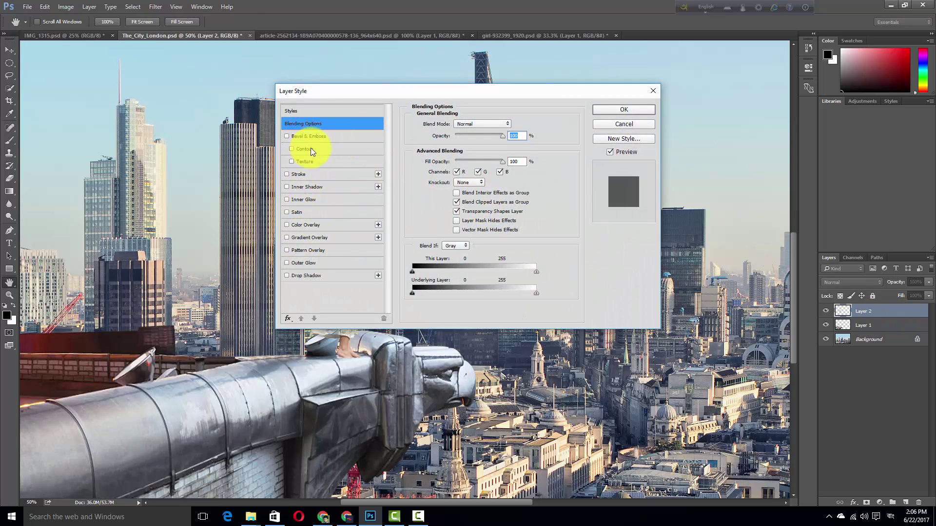
pyautogui.click(320, 274)
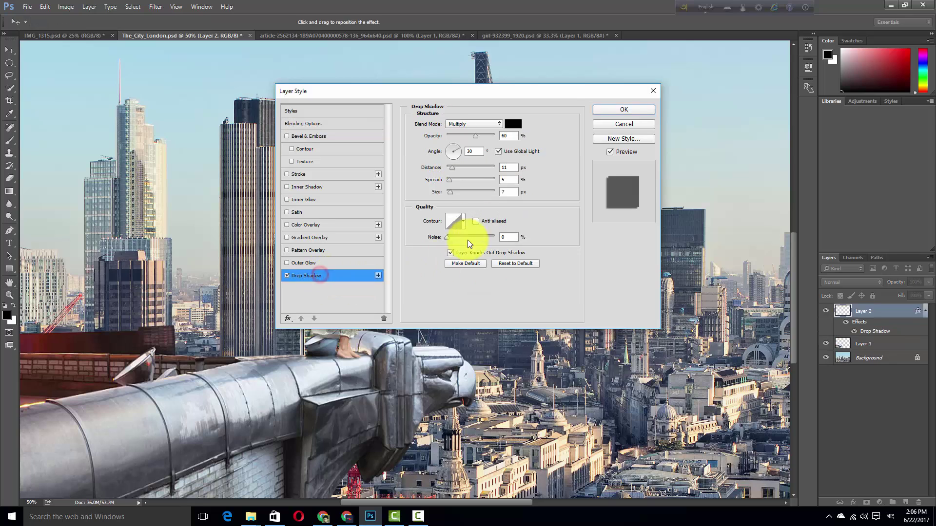
pyautogui.moveTo(525, 94); pyautogui.dragTo(657, 126)
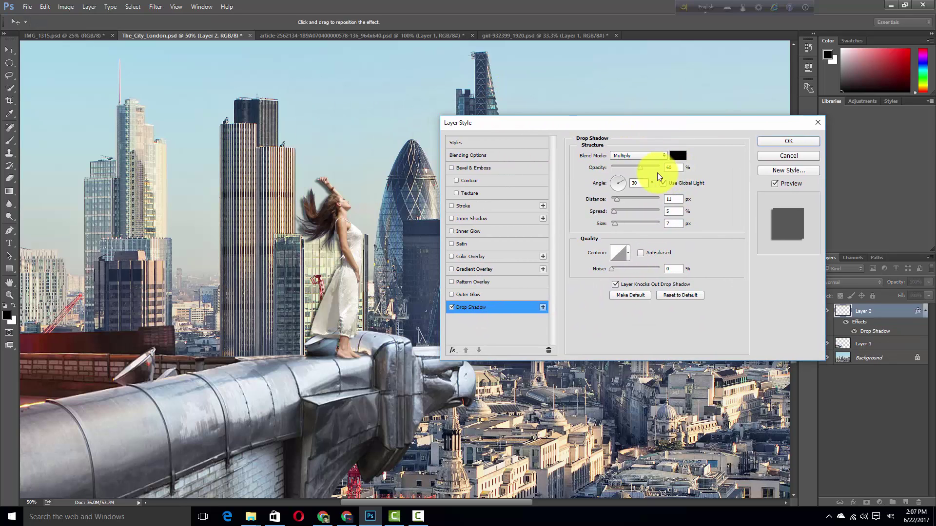
pyautogui.moveTo(642, 169); pyautogui.dragTo(649, 167)
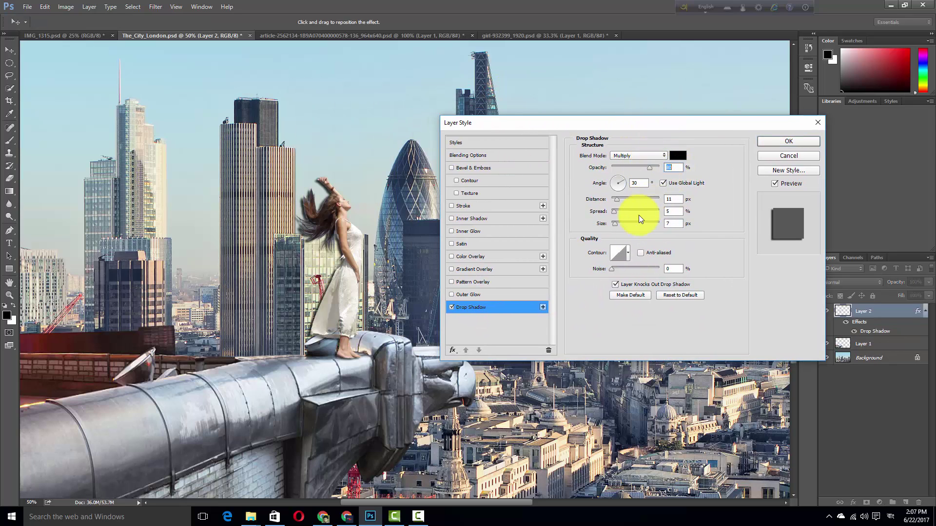
pyautogui.moveTo(613, 223)
pyautogui.mouseDown()
pyautogui.moveTo(619, 201)
pyautogui.moveTo(618, 224)
pyautogui.mouseUp()
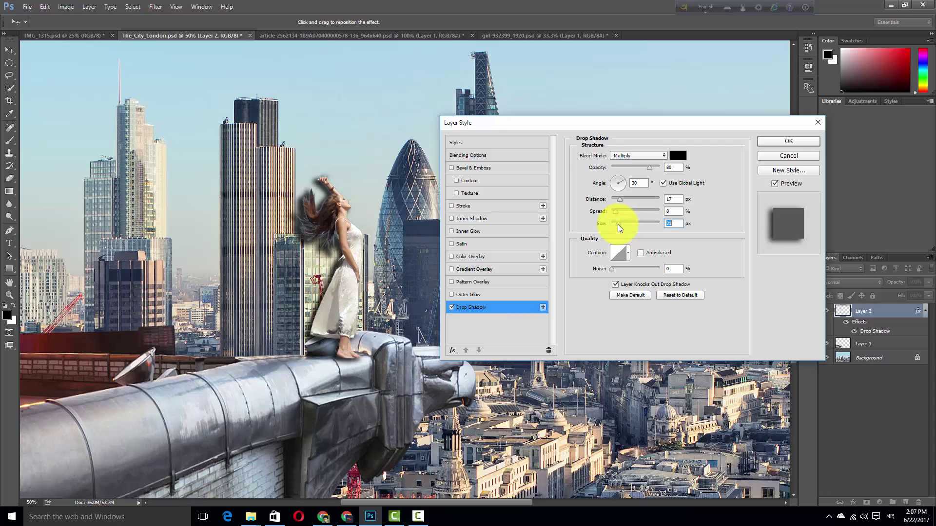
# Split Layer 2's drop shadow onto its own layer and select that shadow layer.
pyautogui.click(795, 141)
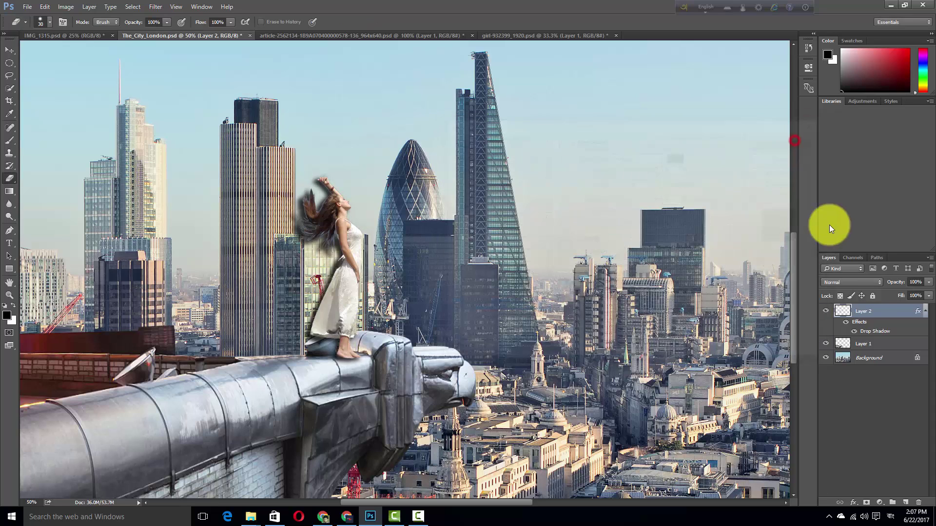
pyautogui.rightClick(865, 332)
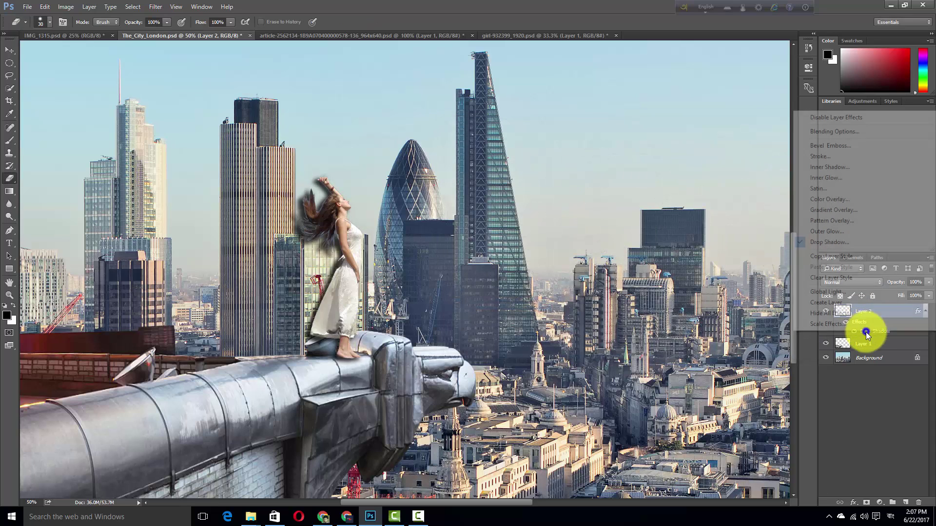
pyautogui.click(833, 302)
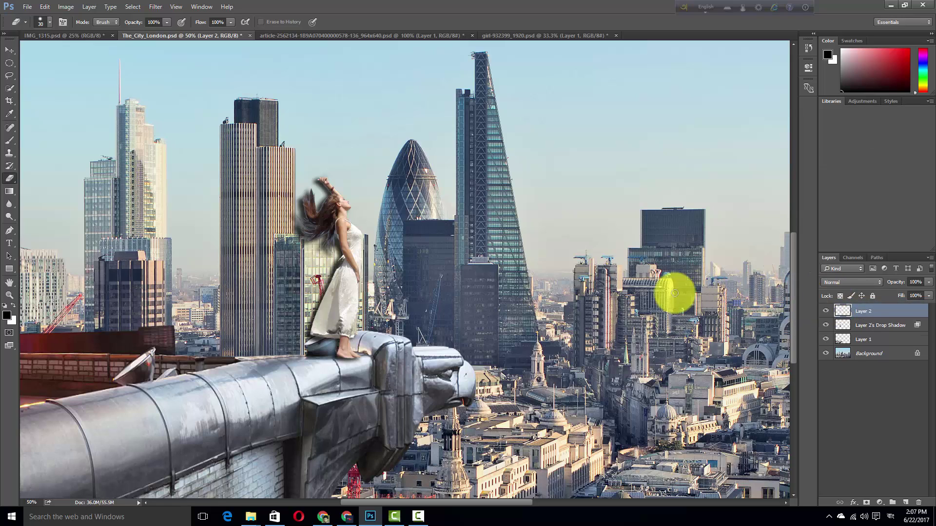
pyautogui.hotkey('ctrl', 't')
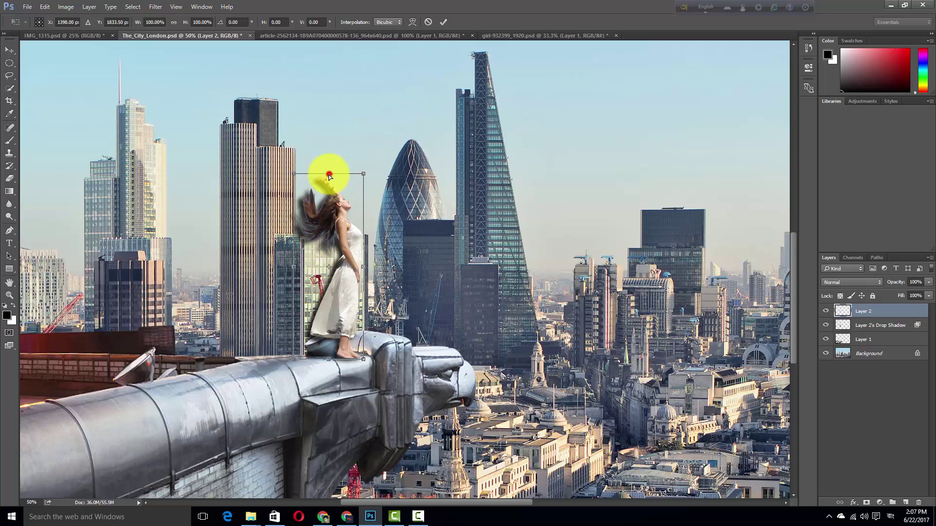
pyautogui.moveTo(332, 179)
pyautogui.mouseDown()
pyautogui.moveTo(184, 301)
pyautogui.moveTo(367, 278)
pyautogui.mouseUp()
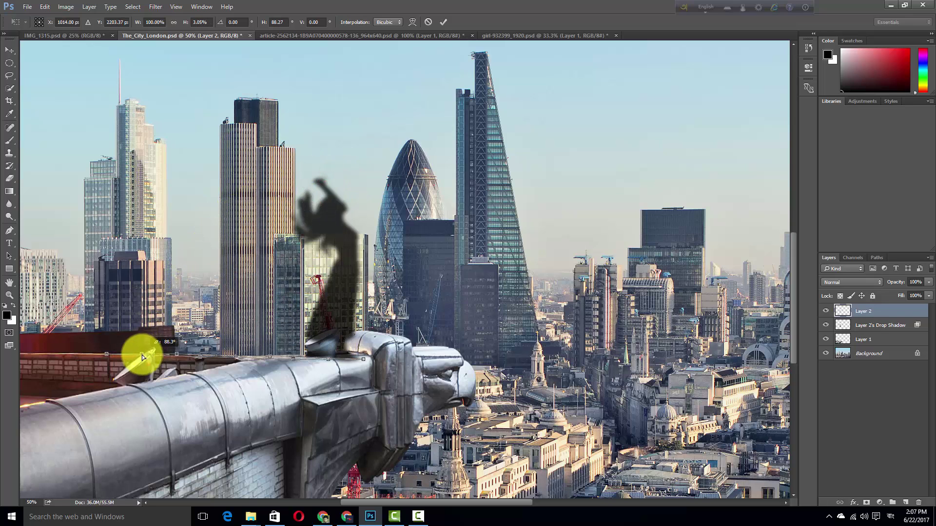
pyautogui.press('Escape')
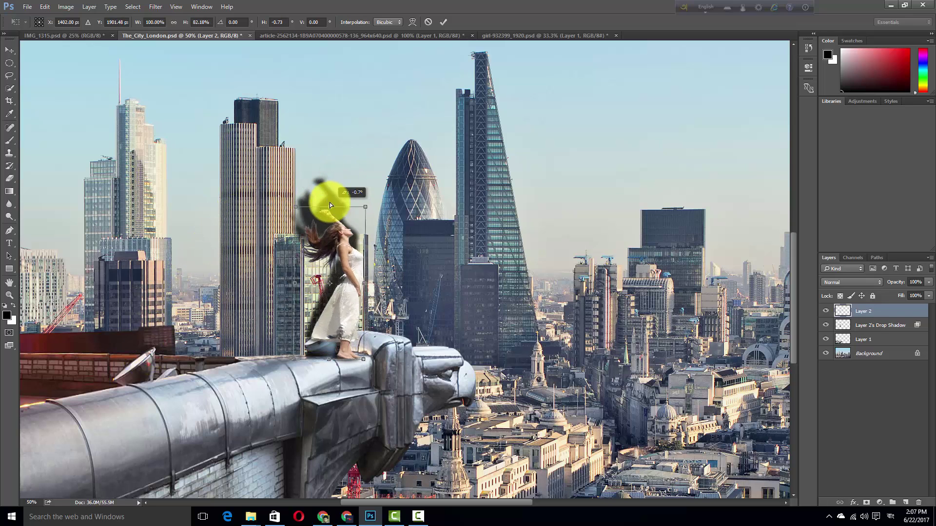
pyautogui.press('e')
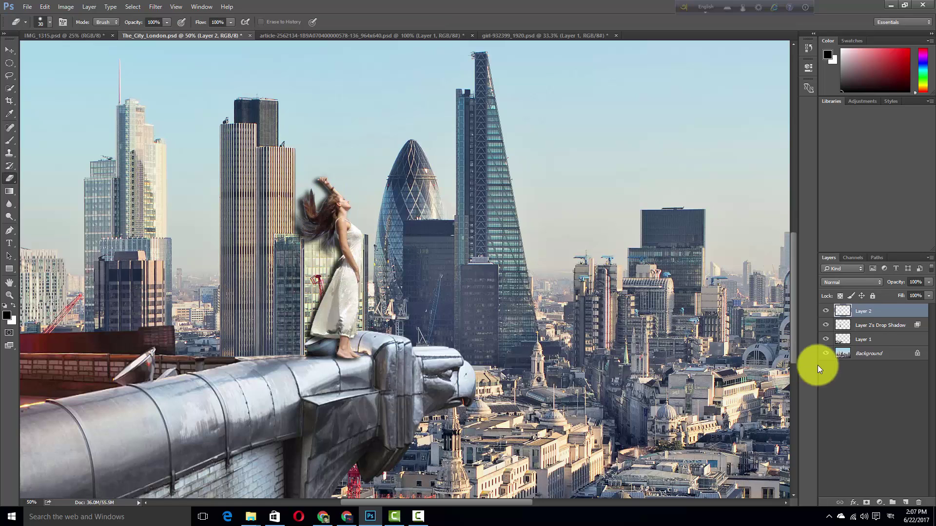
pyautogui.click(853, 325)
pyautogui.click(824, 325)
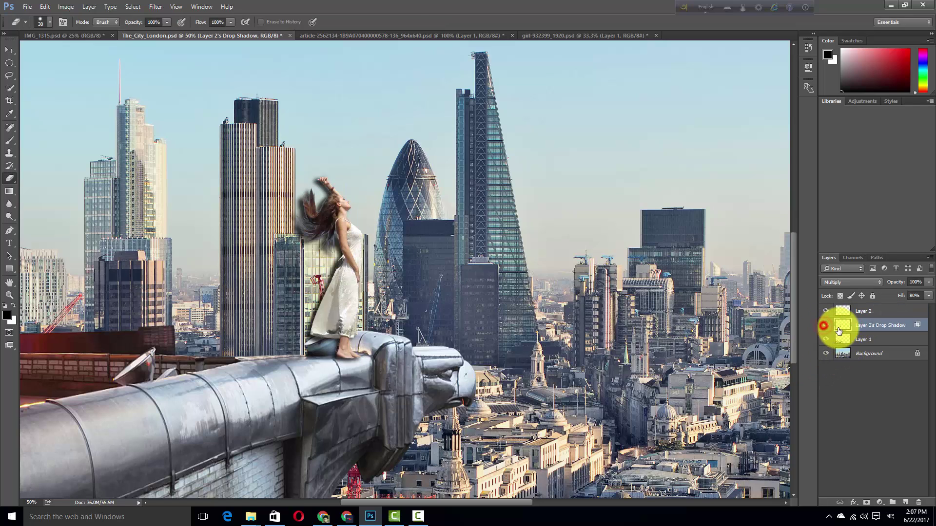
# Skew the shadow layer flat so it falls along the ledge behind her feet.
pyautogui.hotkey('ctrl', 't')
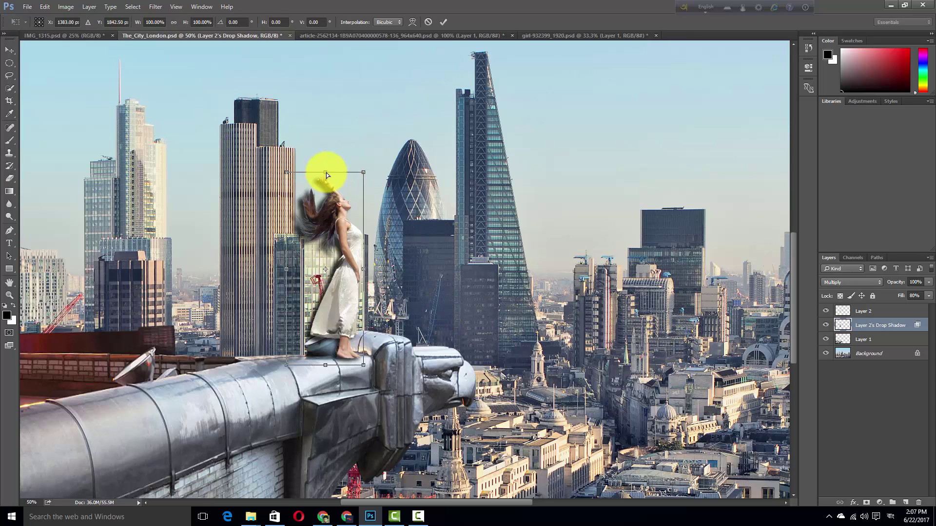
pyautogui.moveTo(326, 172)
pyautogui.mouseDown()
pyautogui.moveTo(113, 379)
pyautogui.moveTo(110, 401)
pyautogui.moveTo(112, 355)
pyautogui.moveTo(67, 378)
pyautogui.moveTo(69, 386)
pyautogui.moveTo(71, 347)
pyautogui.moveTo(65, 389)
pyautogui.moveTo(97, 411)
pyautogui.mouseUp()
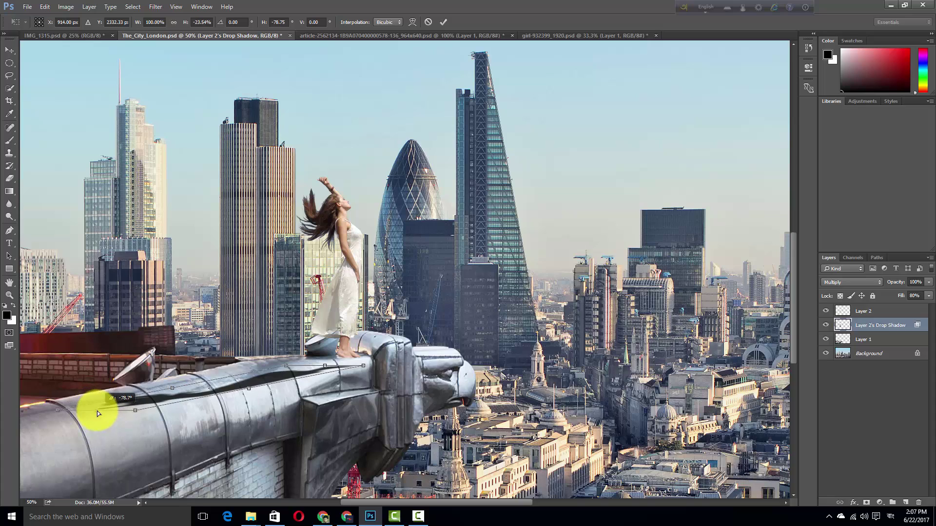
pyautogui.moveTo(288, 371); pyautogui.dragTo(314, 361)
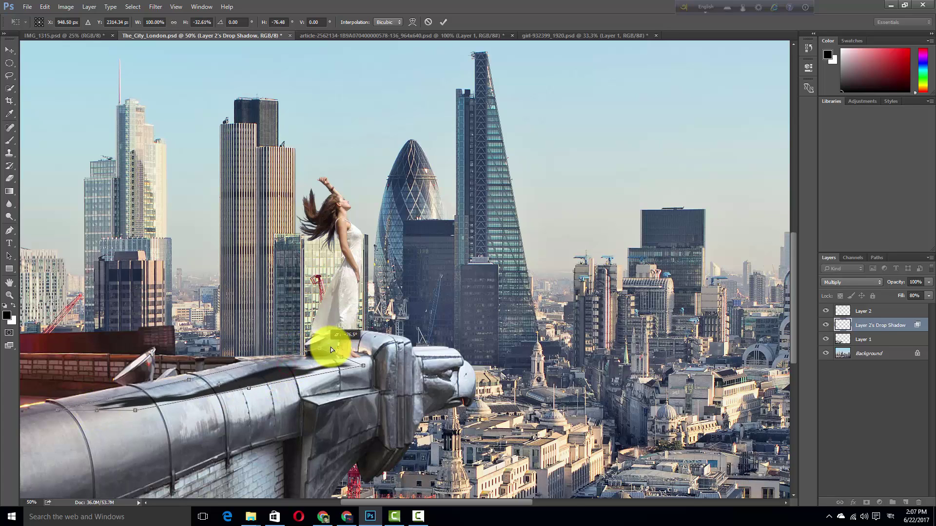
pyautogui.moveTo(57, 410)
pyautogui.mouseDown()
pyautogui.moveTo(17, 362)
pyautogui.moveTo(24, 384)
pyautogui.mouseUp()
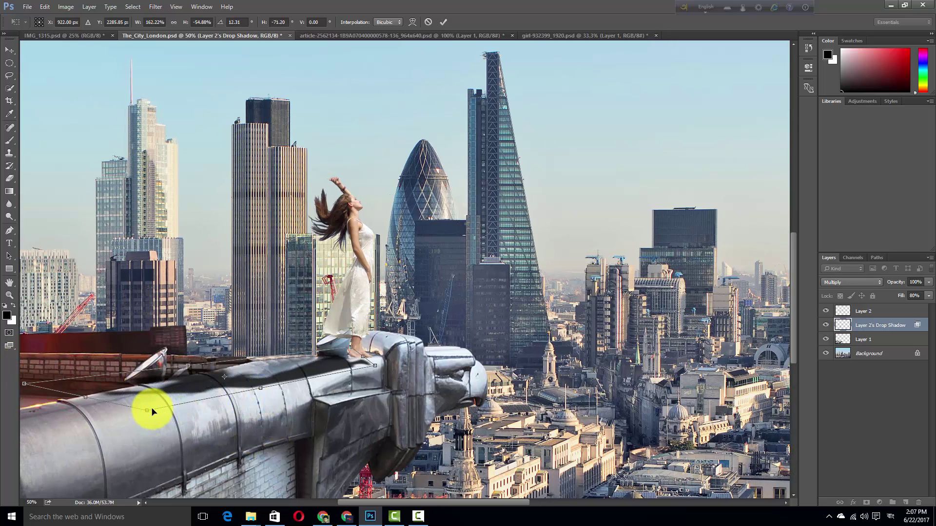
pyautogui.moveTo(153, 412); pyautogui.dragTo(138, 402)
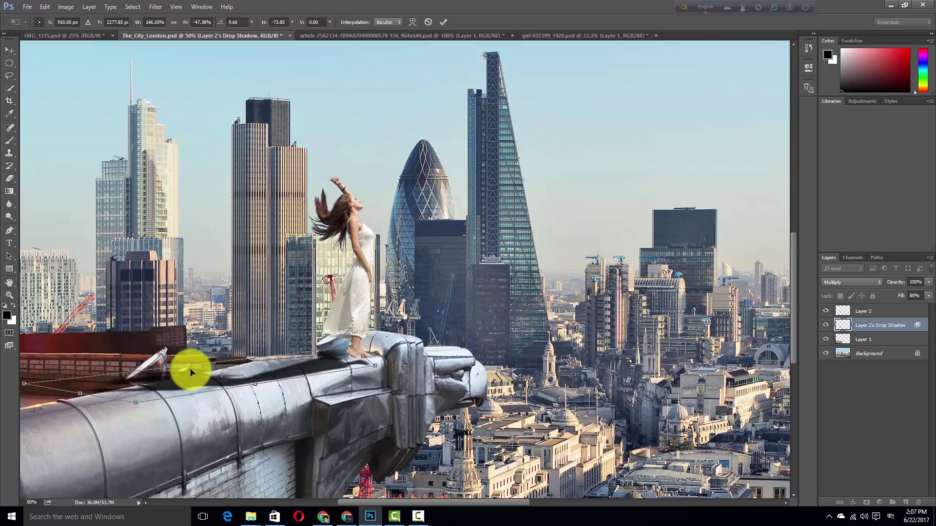
pyautogui.moveTo(80, 393)
pyautogui.mouseDown()
pyautogui.moveTo(66, 381)
pyautogui.moveTo(74, 398)
pyautogui.mouseUp()
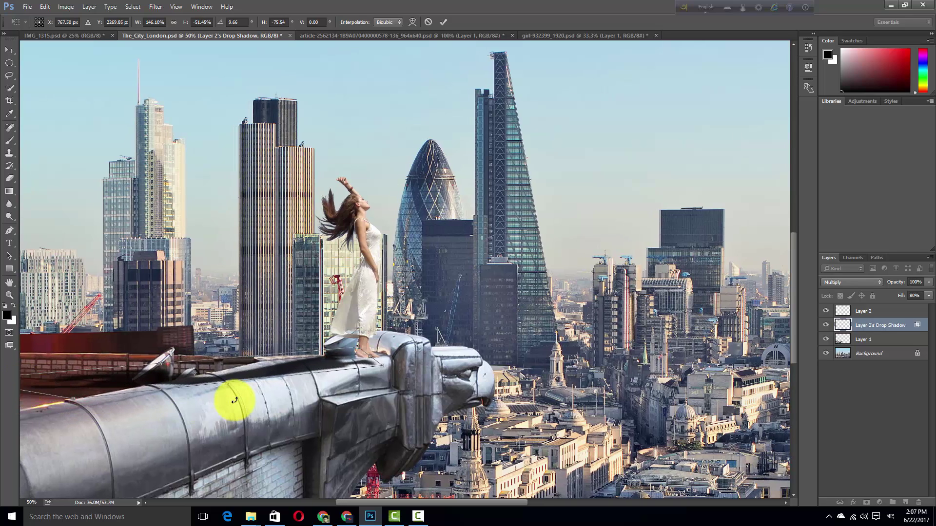
pyautogui.press('Return')
pyautogui.press('e')
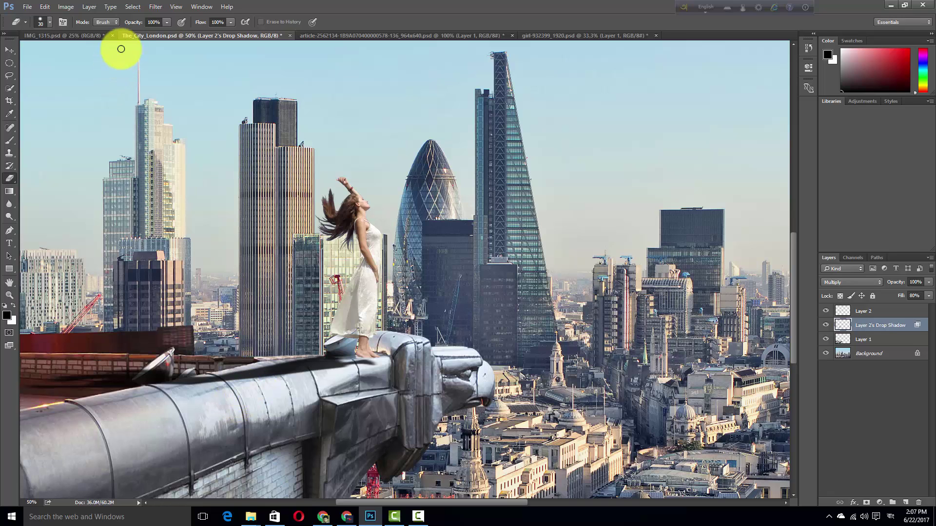
# Blur the shadow layer with a Gaussian Blur of about 8.6 and nudge it under her feet.
pyautogui.click(155, 7)
pyautogui.moveTo(176, 114)
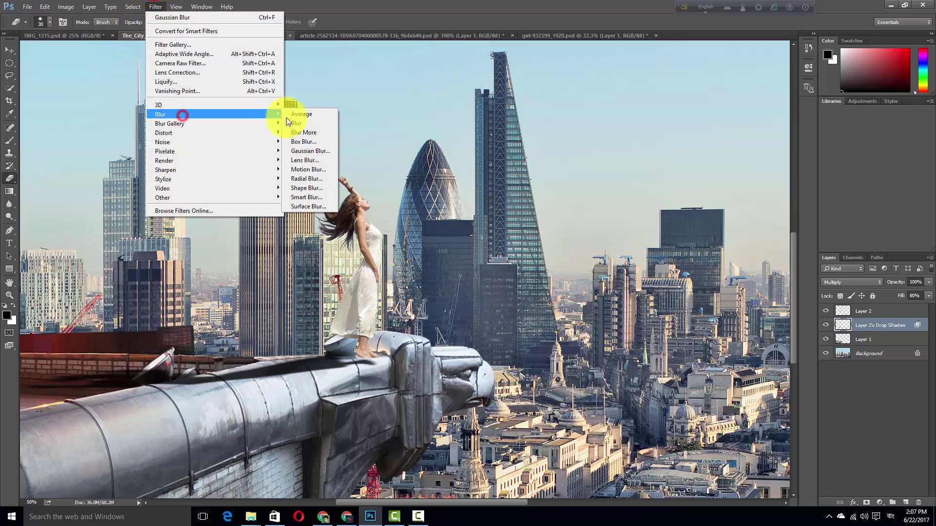
pyautogui.click(305, 154)
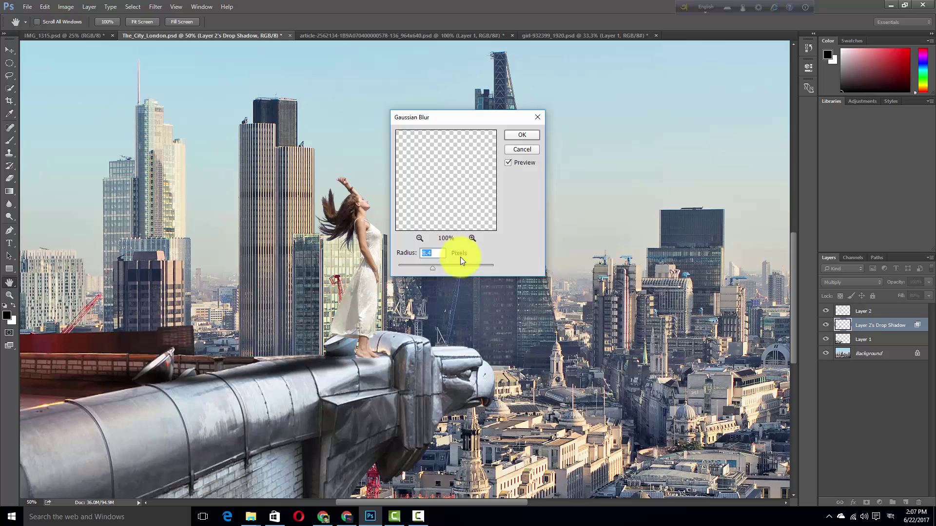
pyautogui.moveTo(431, 267); pyautogui.dragTo(433, 268)
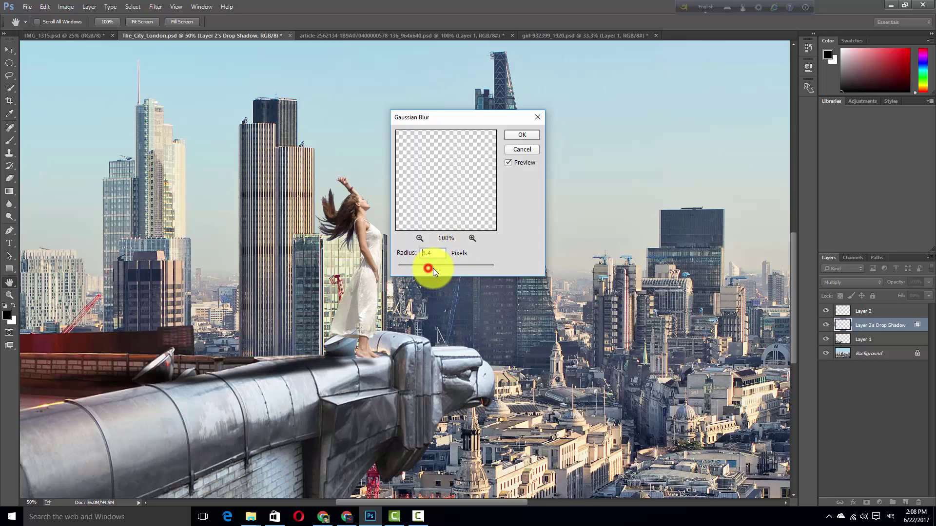
pyautogui.click(520, 135)
pyautogui.press('e')
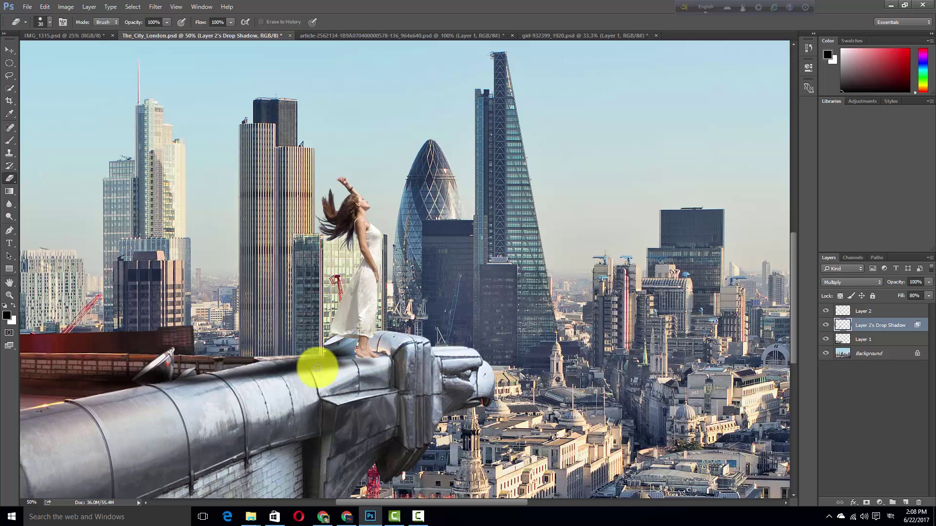
pyautogui.press('v')
pyautogui.moveTo(307, 365); pyautogui.dragTo(311, 359)
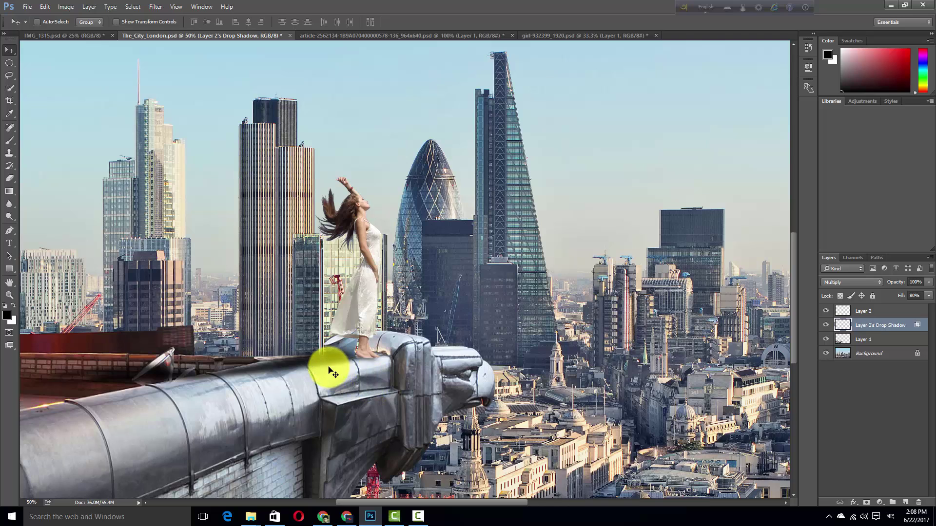
# Lightly fade the ledge shadow with a 500 px eraser, then switch to IMG_1315.psd.
pyautogui.press('e')
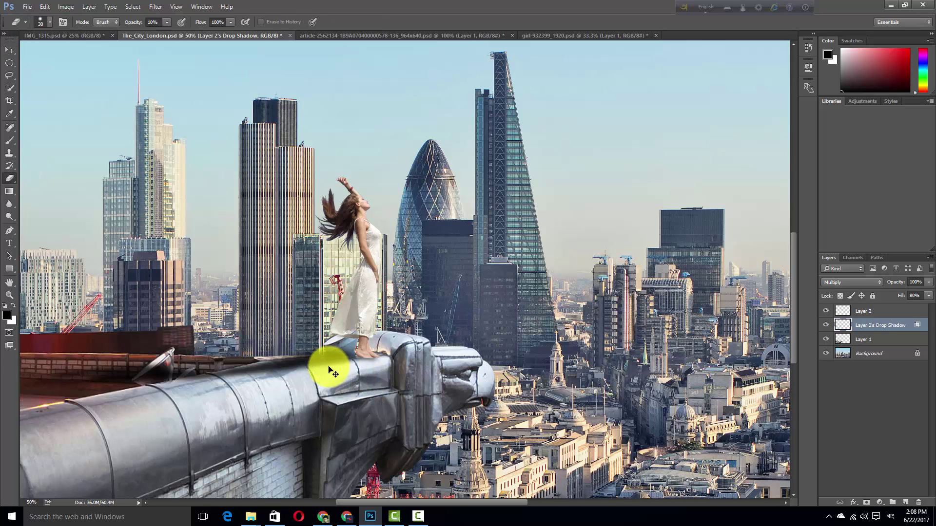
pyautogui.press(']')
pyautogui.press(']')
pyautogui.press(']')
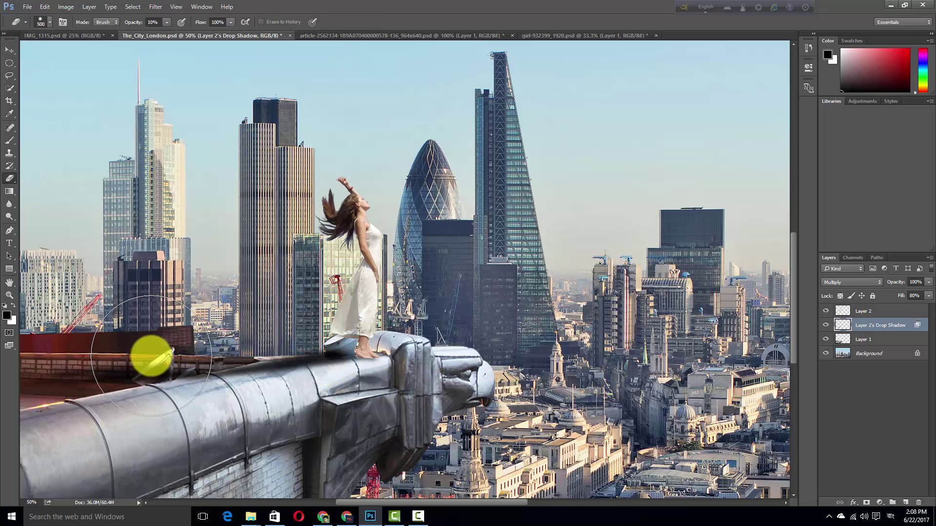
pyautogui.moveTo(151, 356)
pyautogui.mouseDown()
pyautogui.moveTo(67, 362)
pyautogui.moveTo(133, 345)
pyautogui.moveTo(307, 360)
pyautogui.moveTo(186, 373)
pyautogui.moveTo(209, 351)
pyautogui.moveTo(68, 372)
pyautogui.moveTo(674, 424)
pyautogui.moveTo(794, 371)
pyautogui.moveTo(830, 336)
pyautogui.mouseUp()
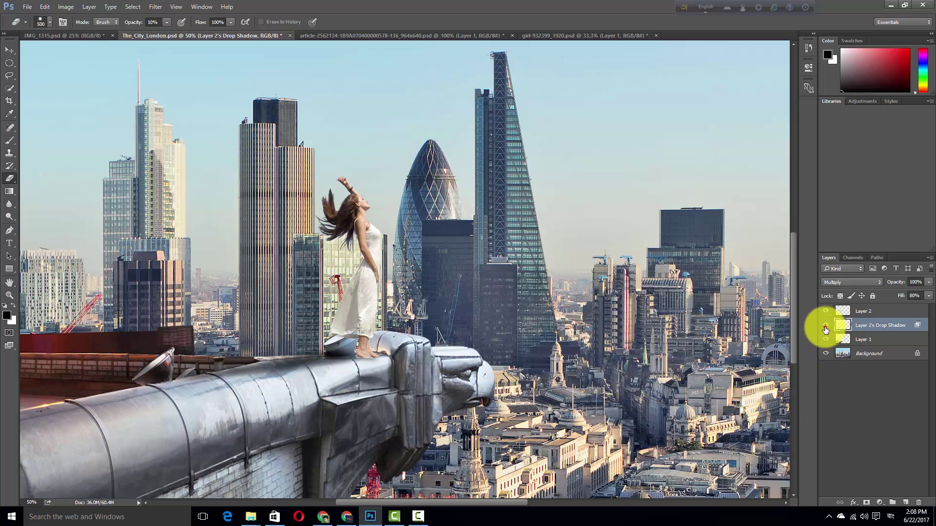
pyautogui.click(825, 325)
pyautogui.moveTo(664, 359)
pyautogui.mouseDown()
pyautogui.moveTo(385, 413)
pyautogui.moveTo(474, 382)
pyautogui.mouseUp()
pyautogui.keyDown('alt'); pyautogui.click(443, 330); pyautogui.keyUp('alt')
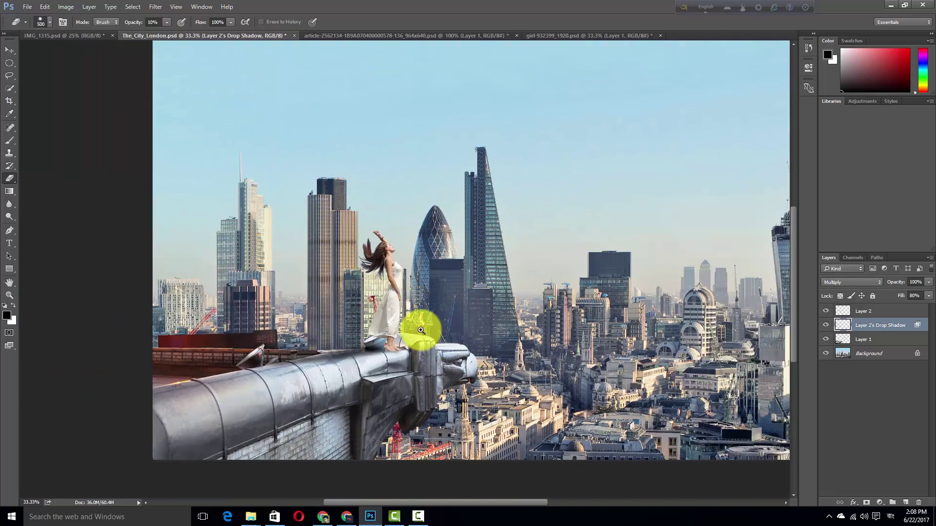
pyautogui.keyDown('ctrl'); pyautogui.click(421, 330); pyautogui.keyUp('ctrl')
pyautogui.keyDown('alt'); pyautogui.click(421, 330); pyautogui.keyUp('alt')
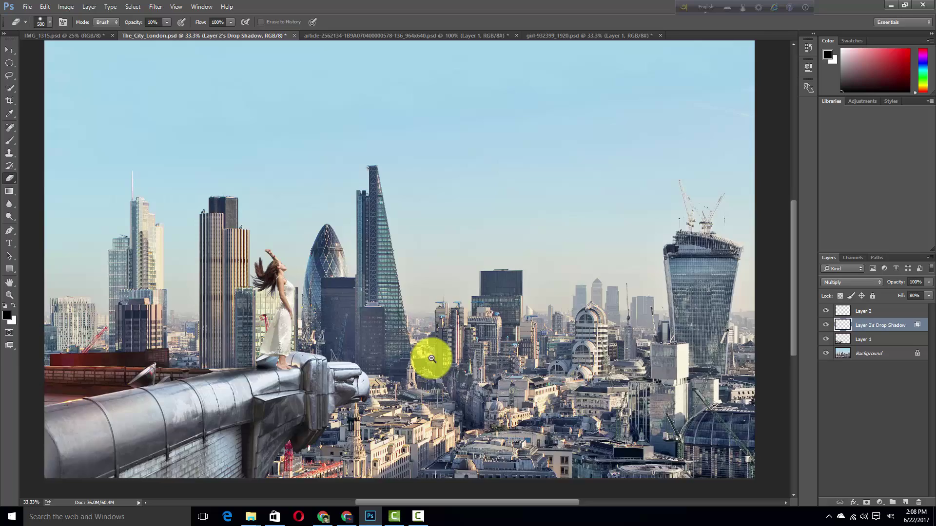
pyautogui.keyDown('alt'); pyautogui.click(432, 359); pyautogui.keyUp('alt')
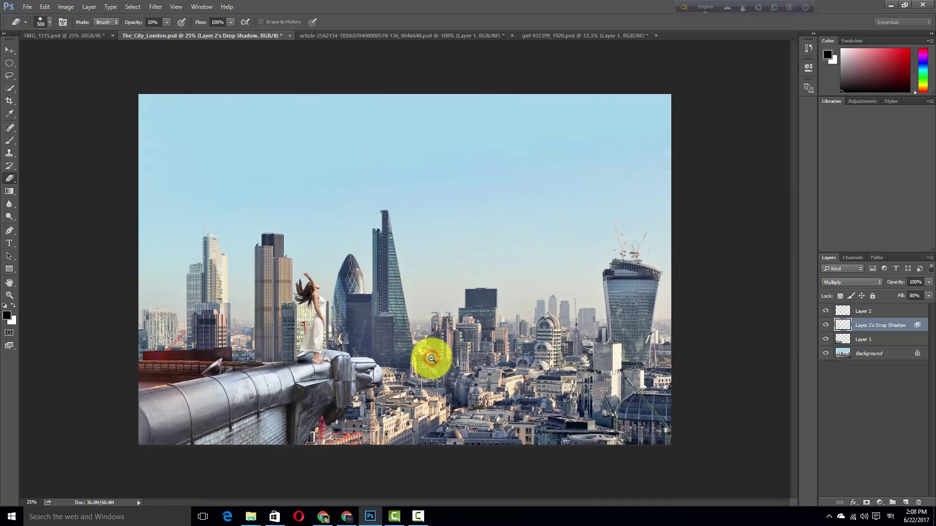
pyautogui.keyDown('ctrl'); pyautogui.click(431, 359); pyautogui.keyUp('ctrl')
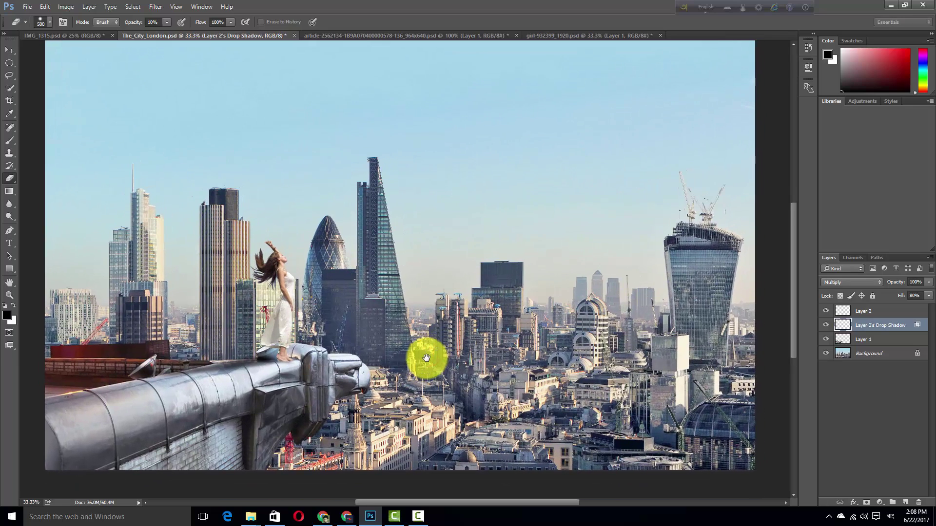
pyautogui.click(69, 34)
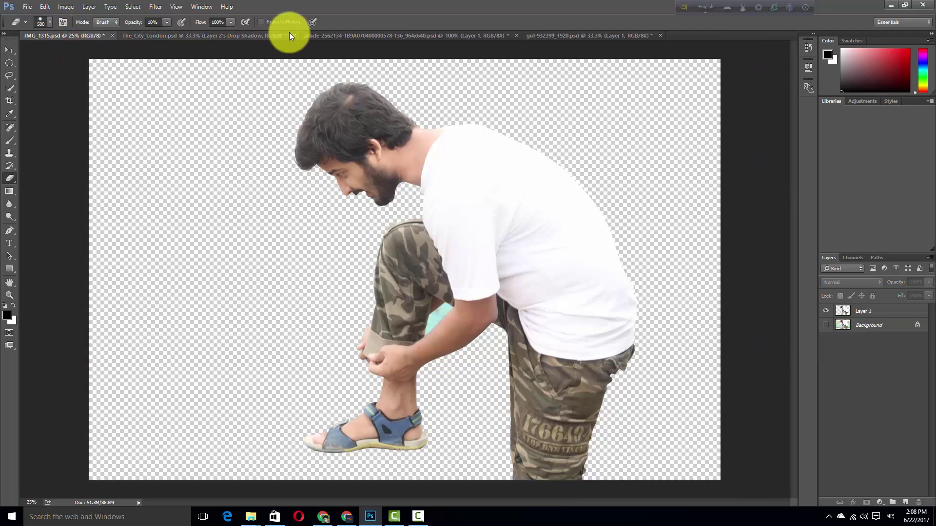
# Copy the man cutout from IMG_1315.psd into The_City_London as Layer 3 and redock its window.
pyautogui.click(206, 35)
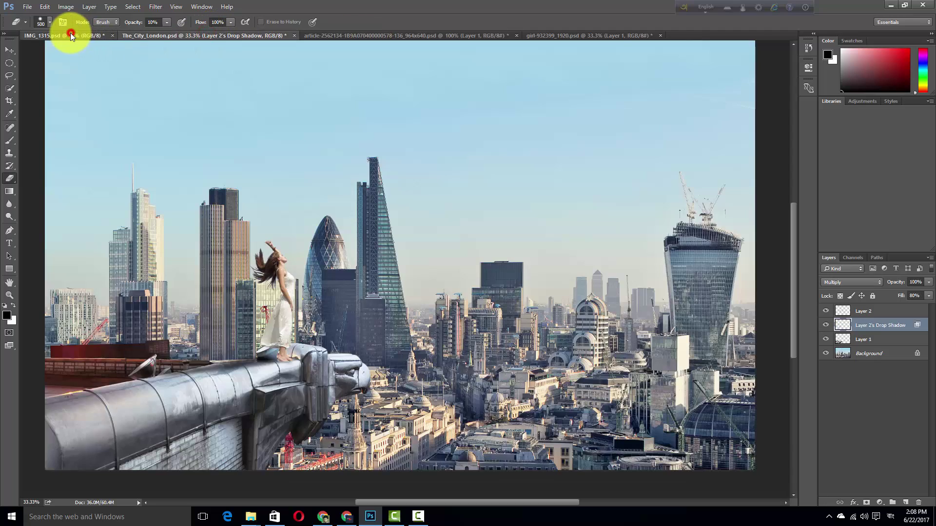
pyautogui.click(68, 34)
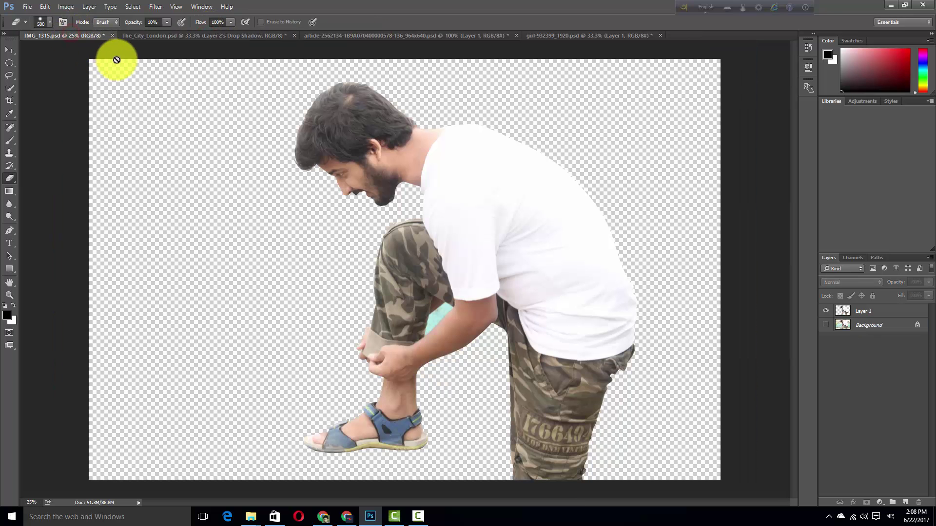
pyautogui.click(206, 36)
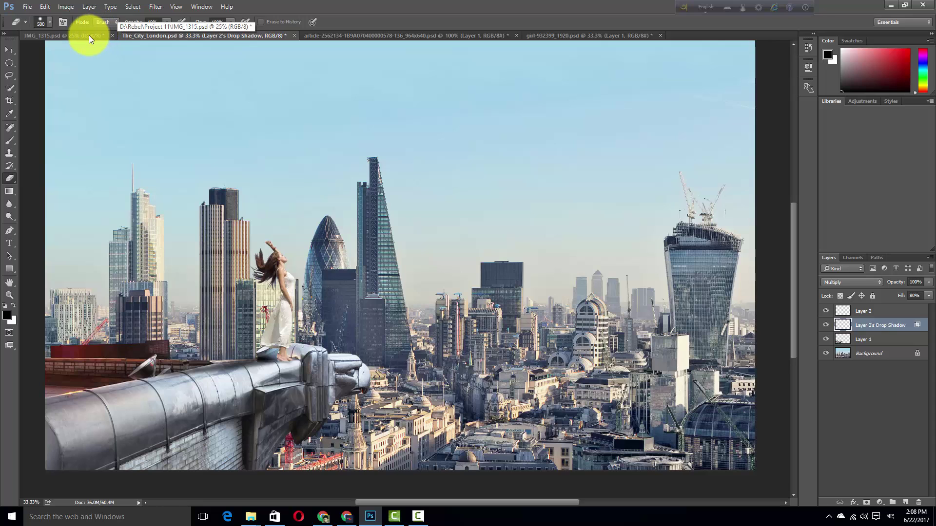
pyautogui.moveTo(88, 35); pyautogui.dragTo(89, 71)
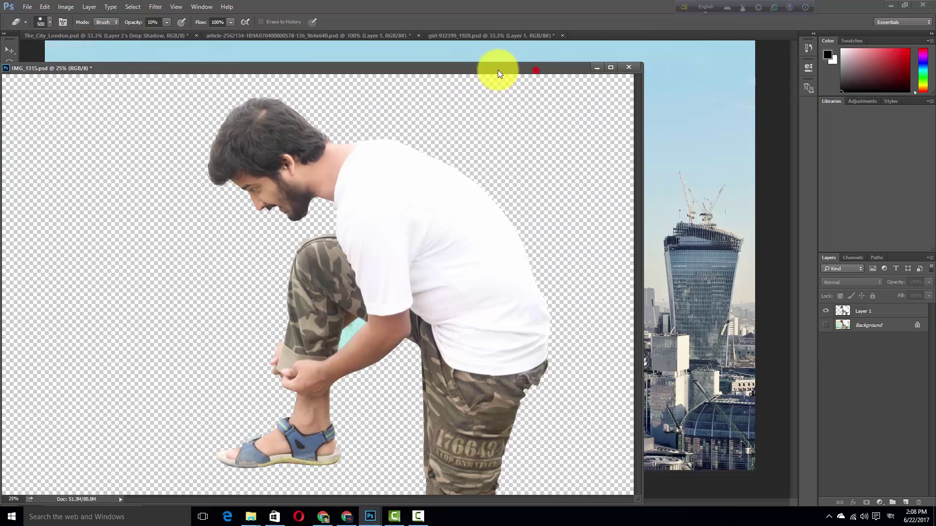
pyautogui.moveTo(536, 71); pyautogui.dragTo(215, 90)
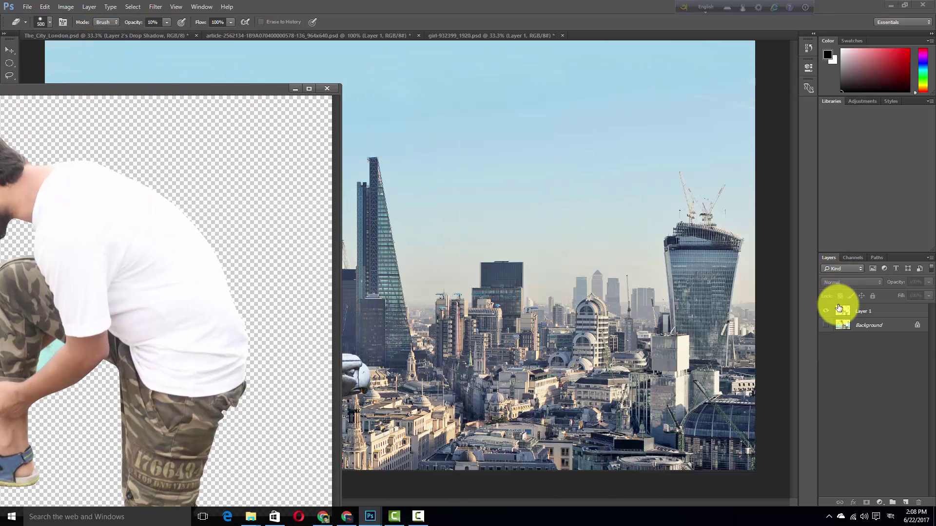
pyautogui.moveTo(839, 308); pyautogui.dragTo(568, 292)
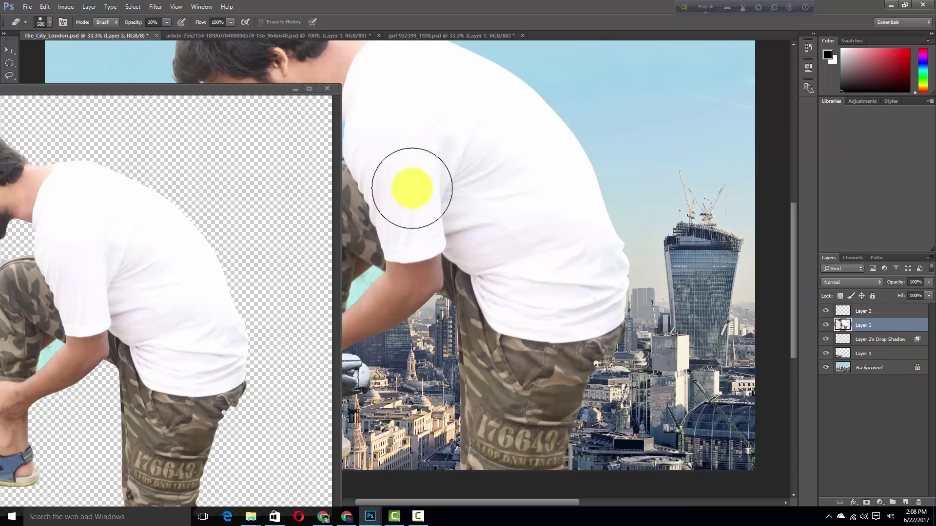
pyautogui.moveTo(264, 90); pyautogui.dragTo(658, 38)
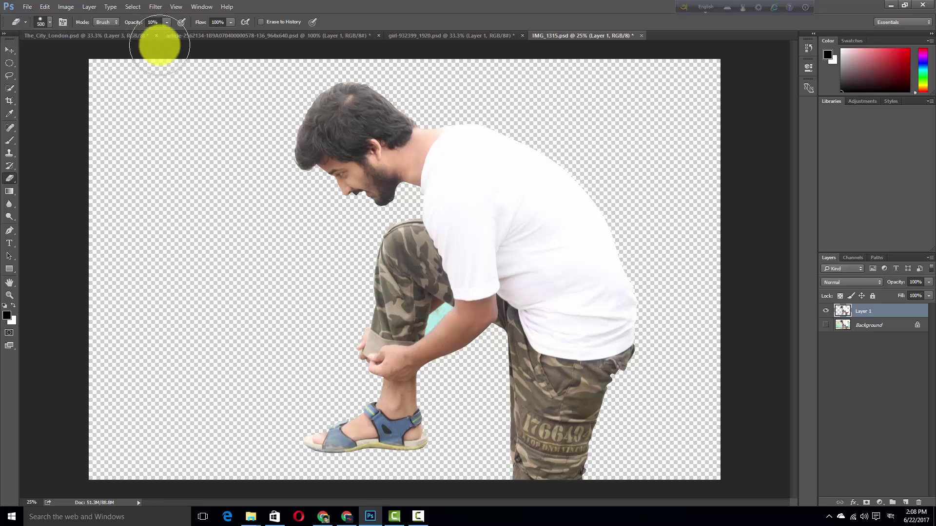
pyautogui.click(214, 36)
pyautogui.click(112, 36)
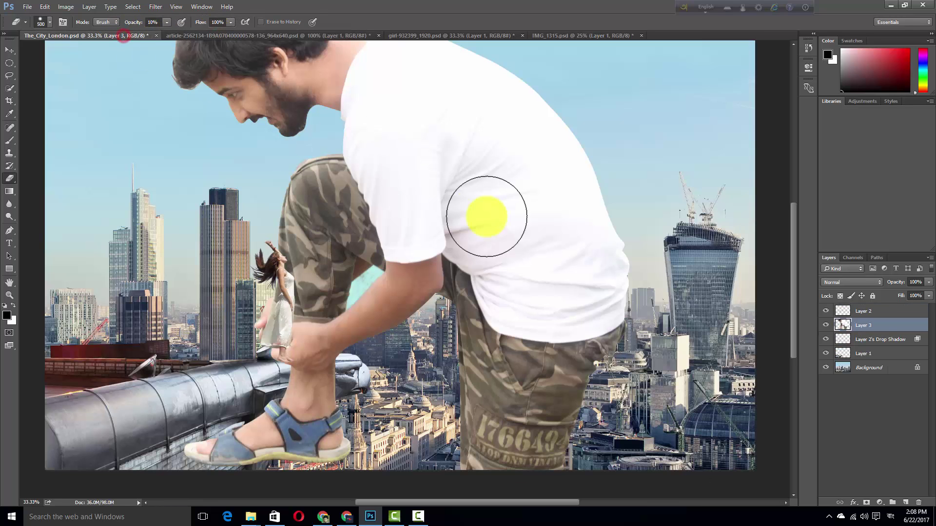
# Position the man on the right so his sandal rests on the rooftops beside the gargoyle.
pyautogui.press('v')
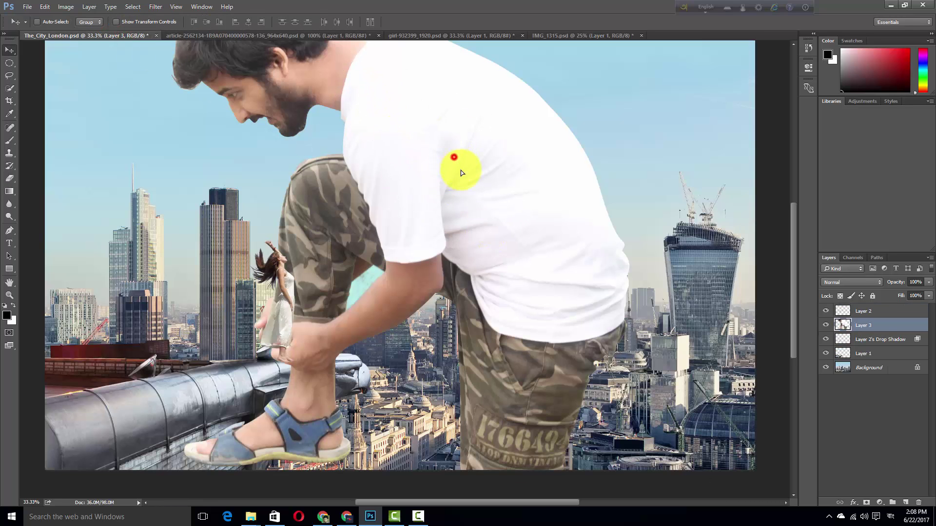
pyautogui.moveTo(461, 171); pyautogui.dragTo(582, 186)
pyautogui.keyDown('alt'); pyautogui.click(559, 205); pyautogui.keyUp('alt')
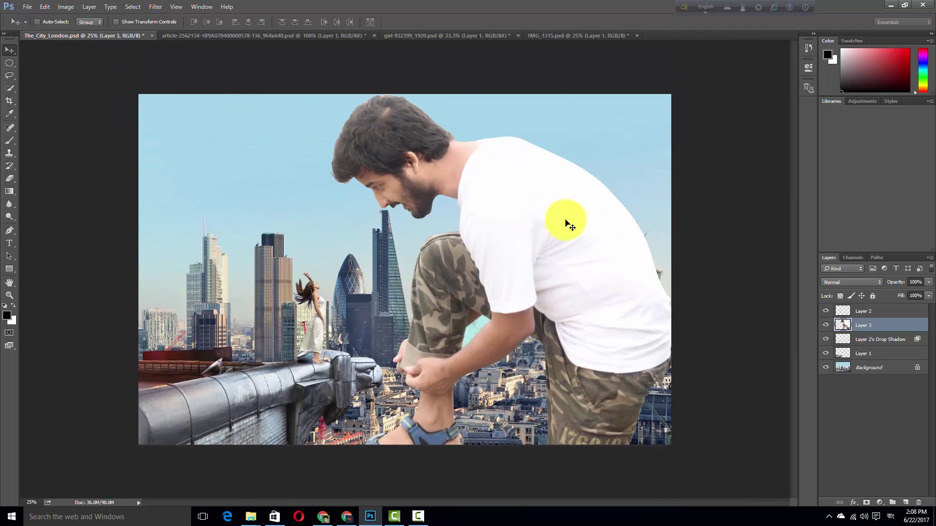
pyautogui.moveTo(545, 226)
pyautogui.mouseDown()
pyautogui.moveTo(541, 218)
pyautogui.moveTo(579, 221)
pyautogui.mouseUp()
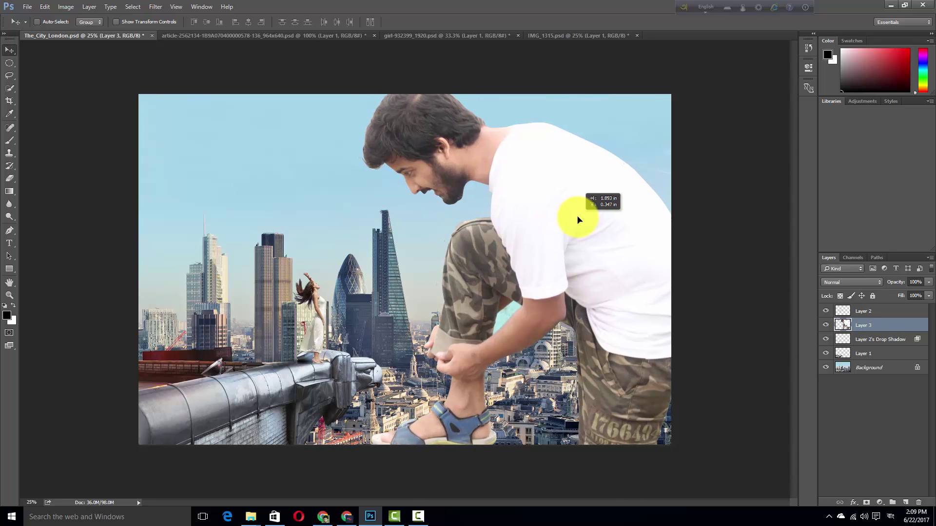
pyautogui.scroll(1, 549, 214)
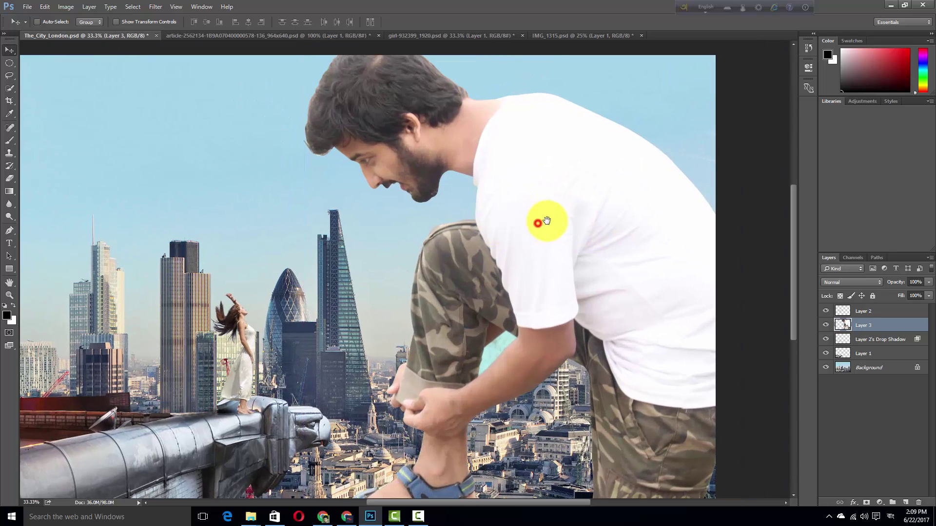
pyautogui.moveTo(547, 221); pyautogui.dragTo(601, 205)
pyautogui.scroll(-1, 557, 222)
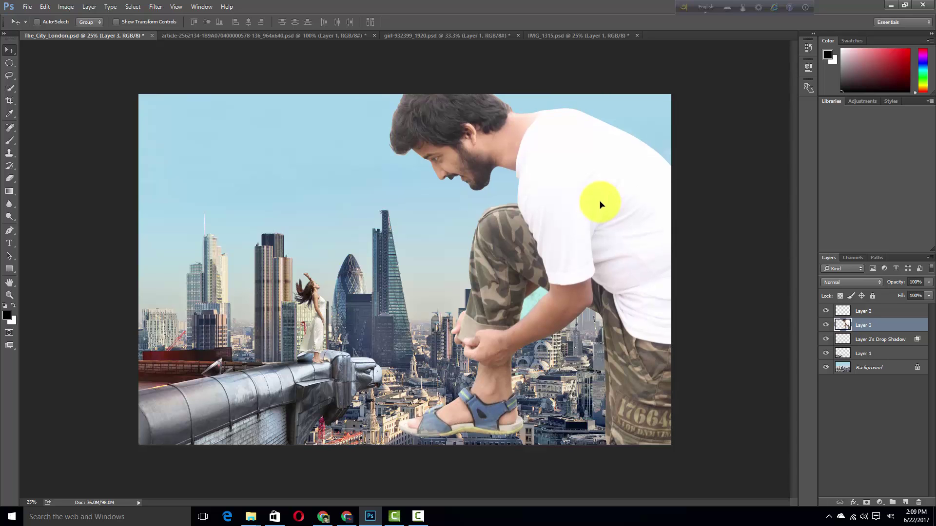
pyautogui.scroll(1, 601, 205)
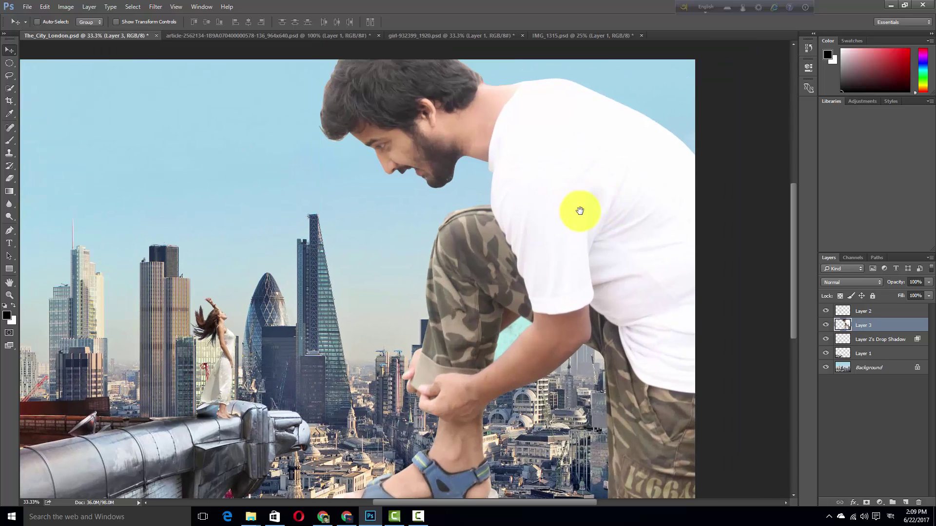
pyautogui.scroll(-1, 582, 211)
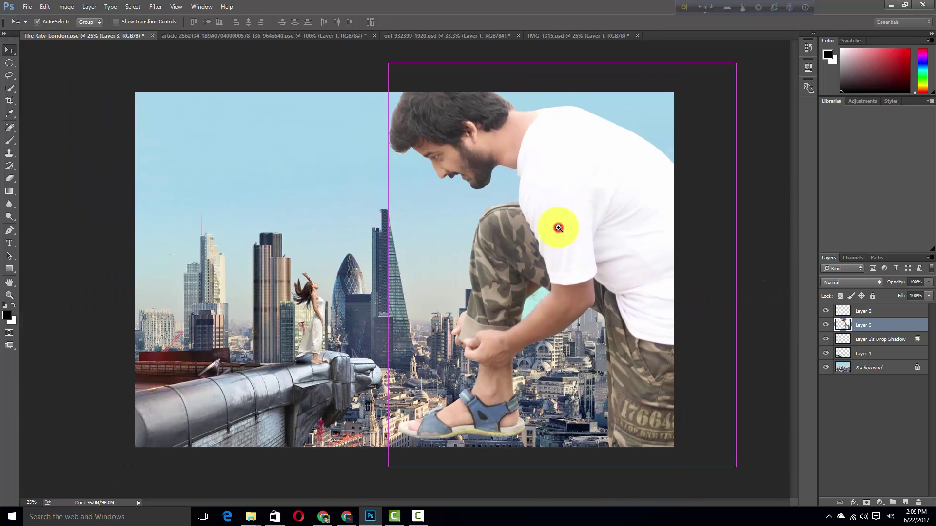
pyautogui.scroll(1, 554, 225)
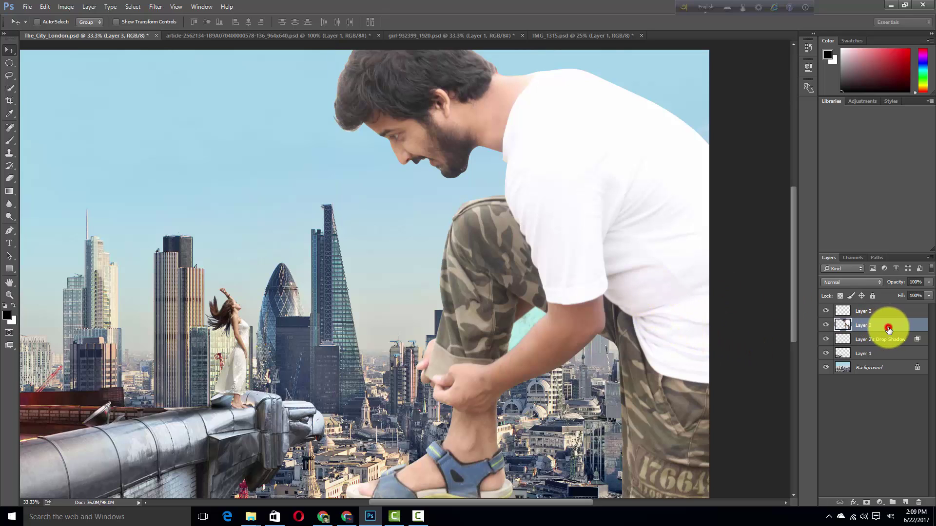
pyautogui.moveTo(461, 333); pyautogui.dragTo(480, 293)
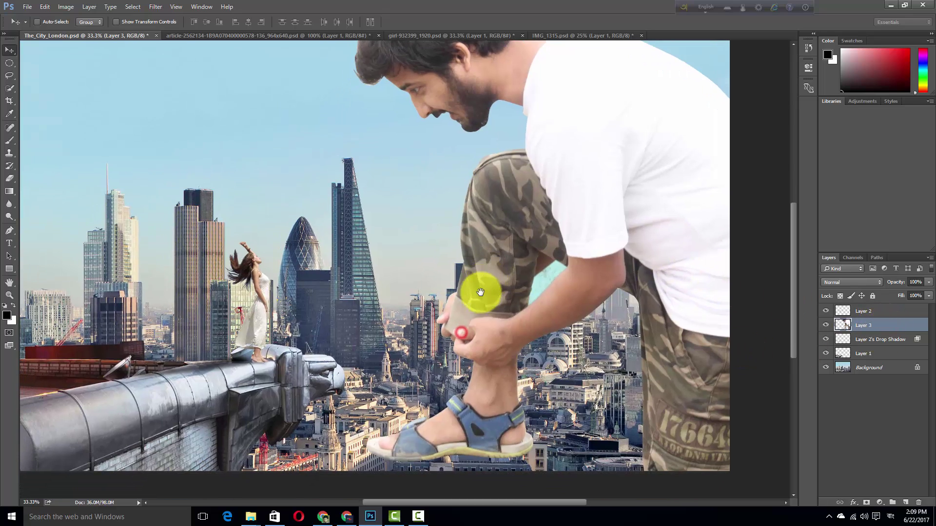
pyautogui.scroll(2, 428, 397)
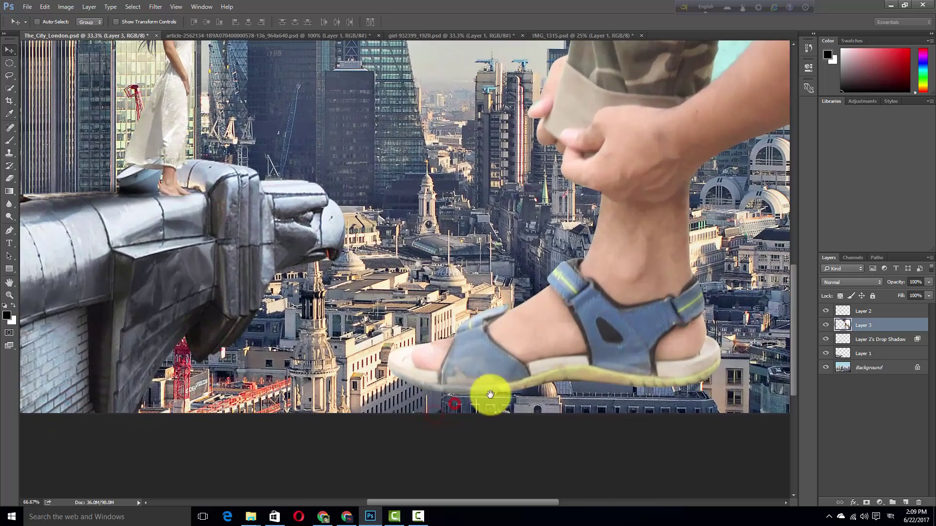
pyautogui.moveTo(489, 394); pyautogui.dragTo(464, 403)
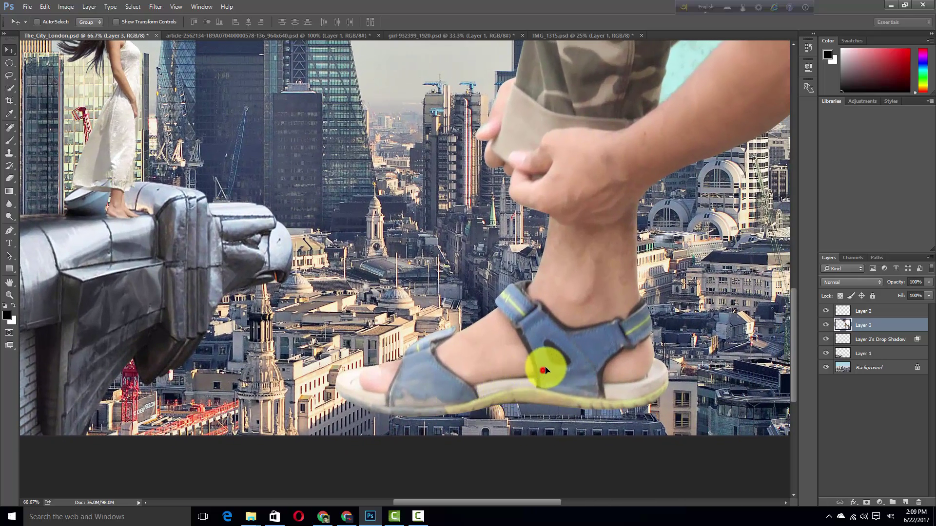
pyautogui.moveTo(545, 371); pyautogui.dragTo(559, 373)
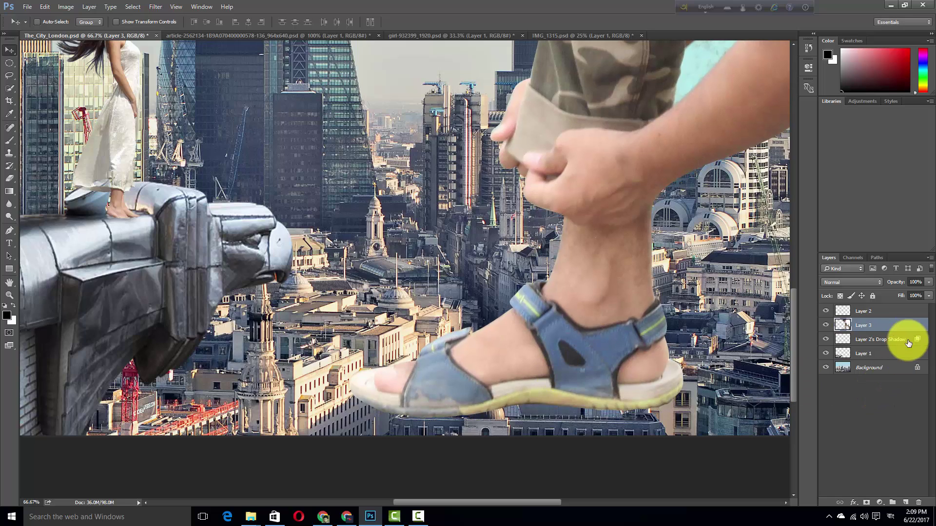
pyautogui.hotkey('ctrl', 'alt', 'space')
# Add a new layer above Layer 2's Drop Shadow and mark an oval under the sandal sole for its shadow.
pyautogui.keyDown('ctrl'); pyautogui.keyDown('alt'); pyautogui.click(628, 354); pyautogui.keyUp('alt'); pyautogui.keyUp('ctrl')
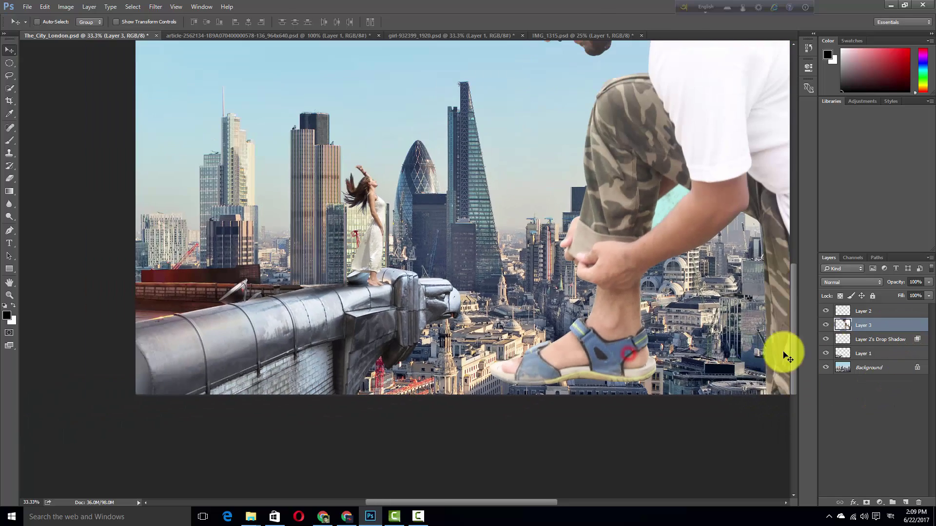
pyautogui.click(880, 340)
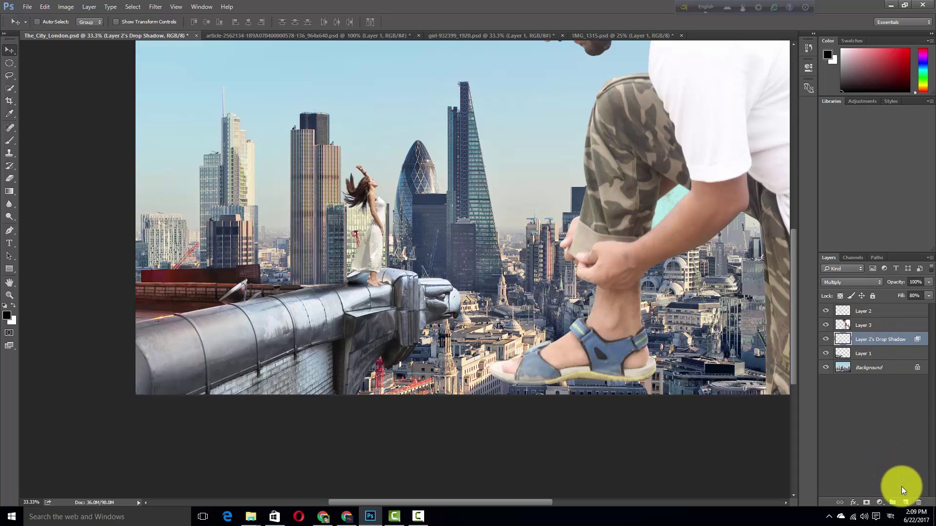
pyautogui.click(904, 502)
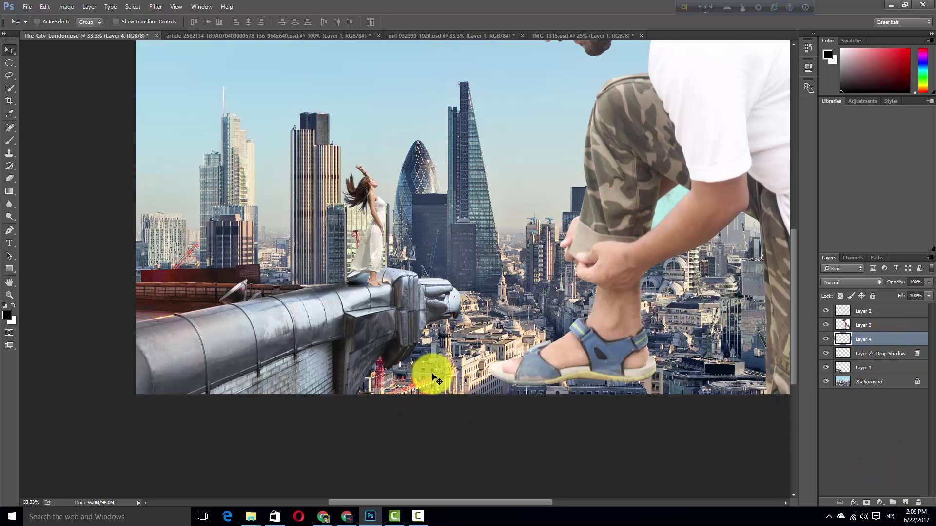
pyautogui.press('u')
pyautogui.moveTo(504, 369); pyautogui.dragTo(632, 385)
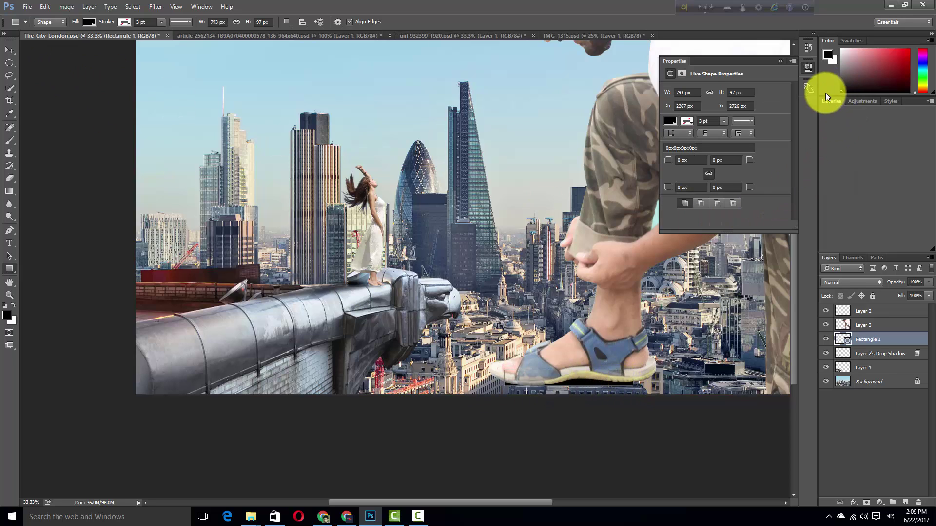
pyautogui.click(919, 502)
pyautogui.click(438, 196)
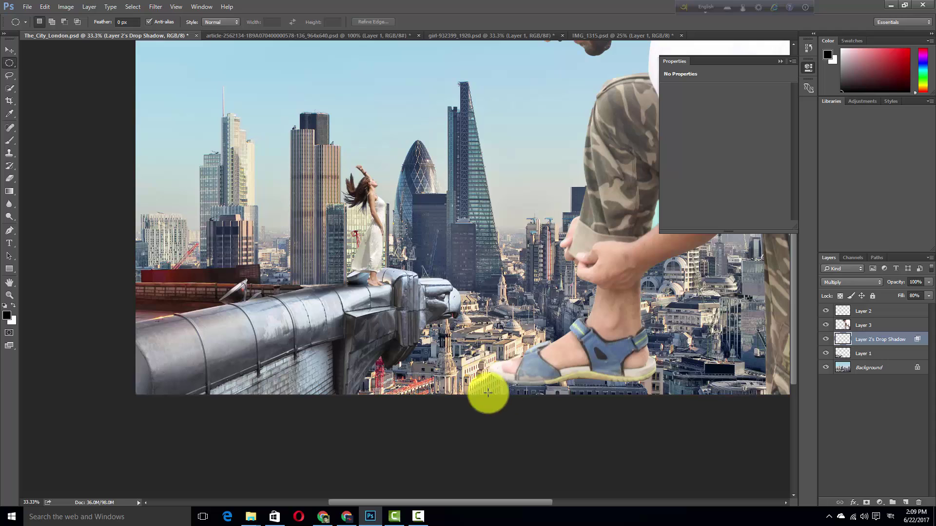
pyautogui.moveTo(596, 389); pyautogui.dragTo(658, 385)
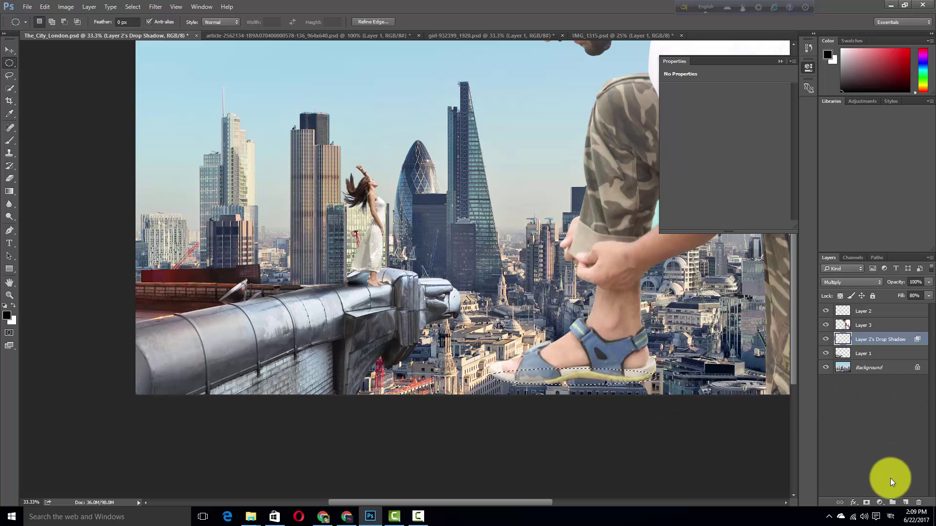
pyautogui.click(906, 502)
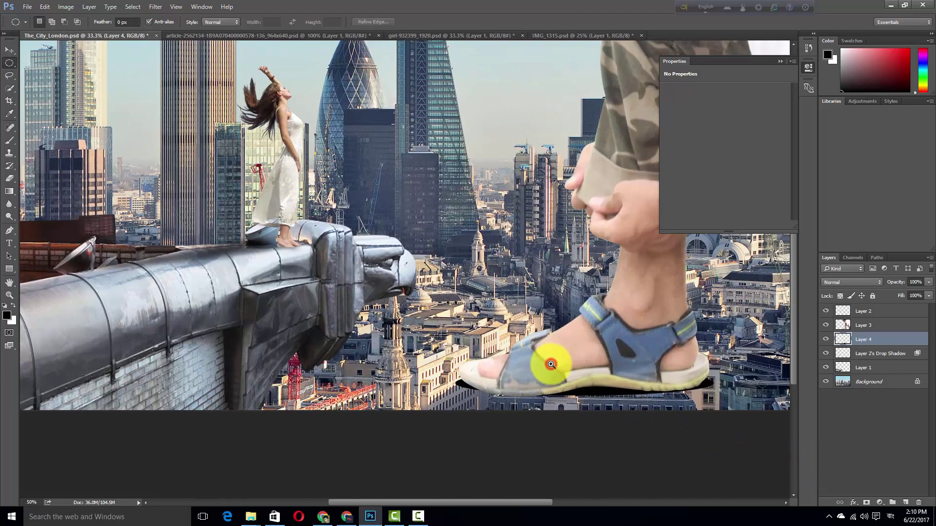
# Clear the oval selection and squash the Layer 4 shadow to about half its height.
pyautogui.scroll(1, 549, 366)
pyautogui.hotkey('ctrl', 'z')
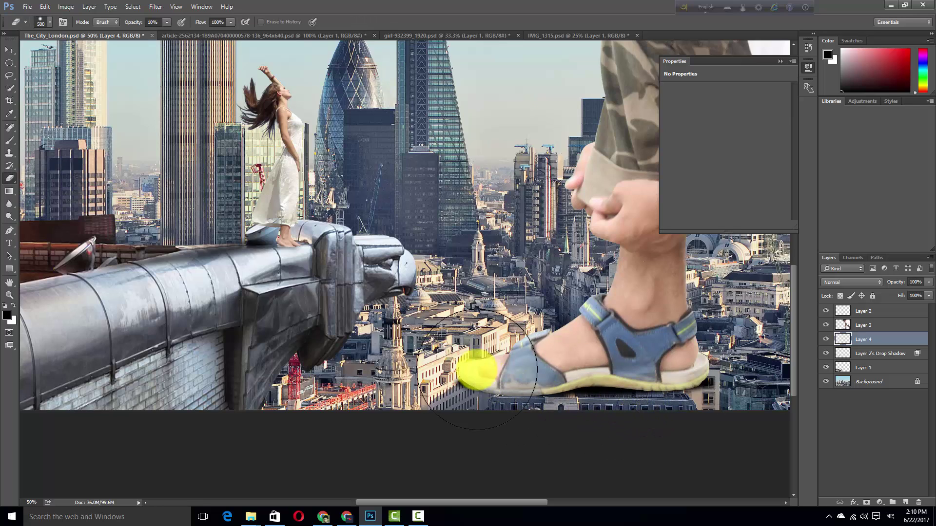
pyautogui.press('e')
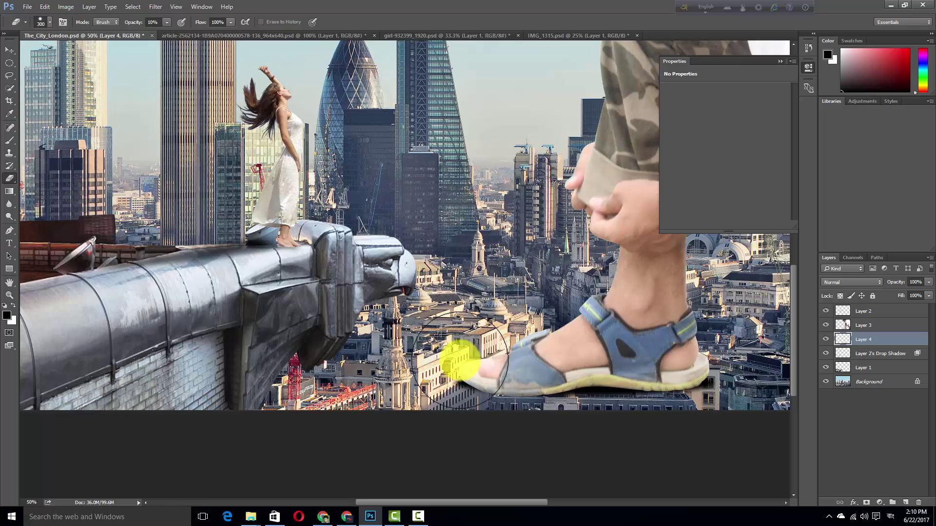
pyautogui.press('[')
pyautogui.press('[')
pyautogui.click(454, 375)
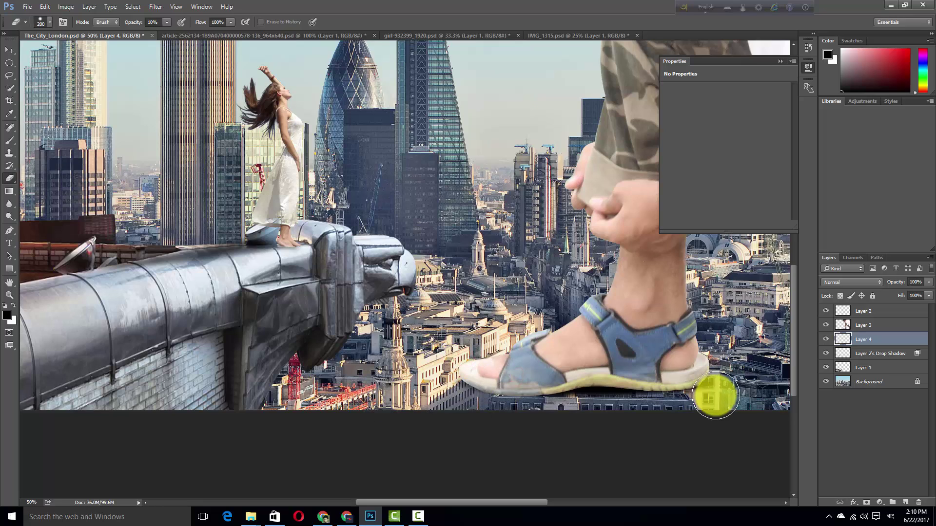
pyautogui.hotkey('ctrl', 't')
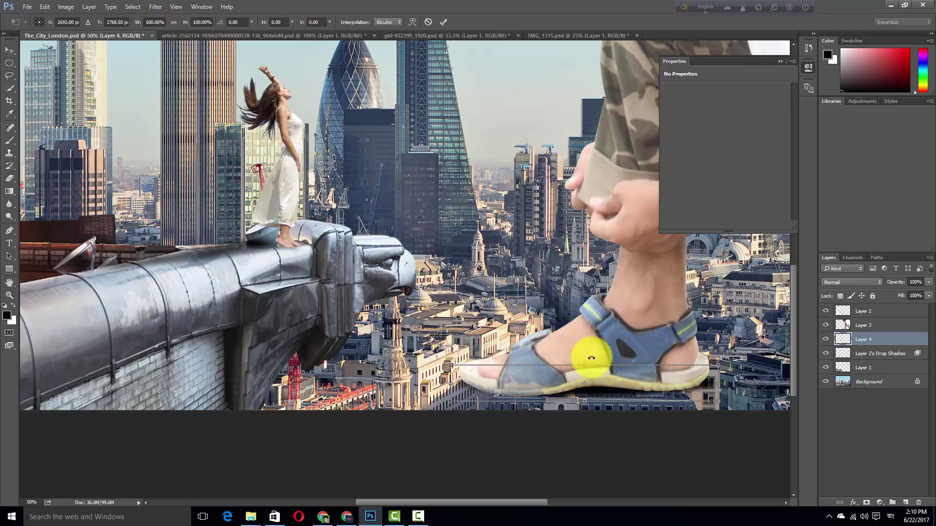
pyautogui.moveTo(584, 364); pyautogui.dragTo(580, 382)
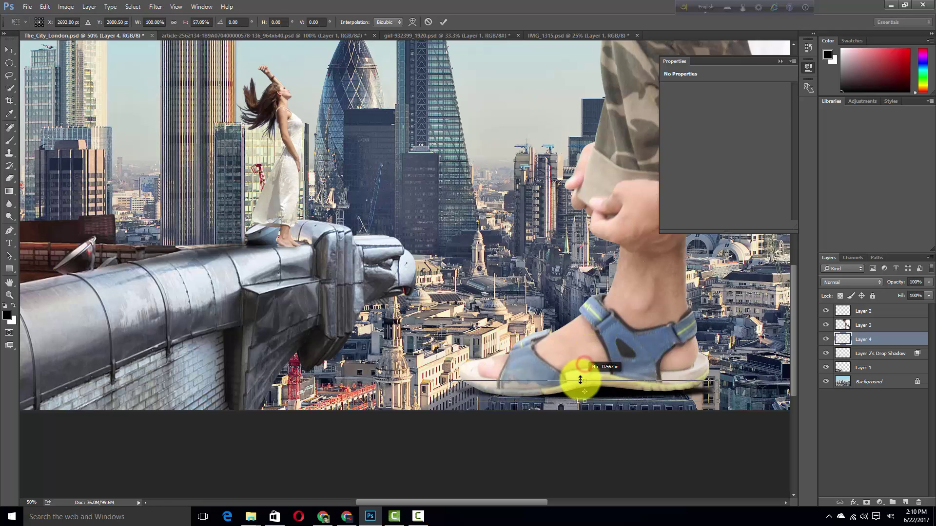
pyautogui.press('Return')
# Soften the contact shadow's edges near the toe, heel and sole with the eraser.
pyautogui.press('e')
pyautogui.click(461, 376)
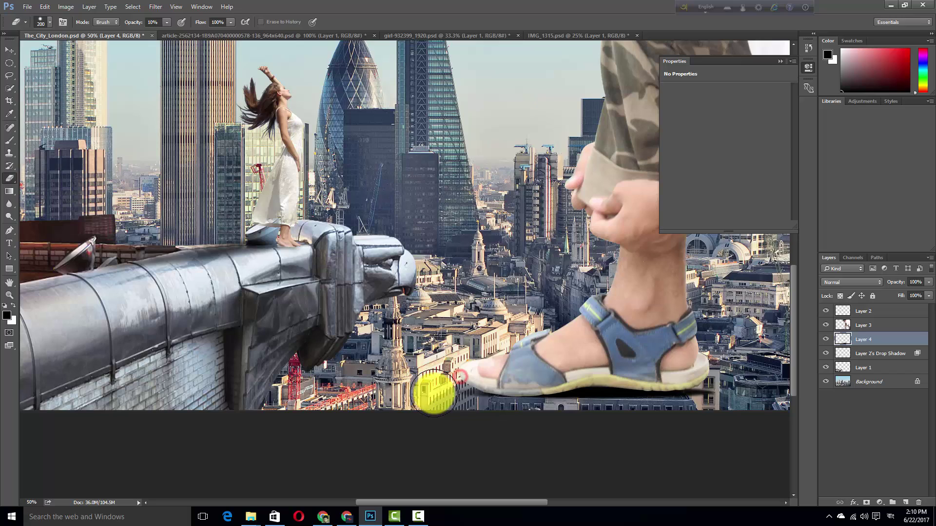
pyautogui.moveTo(721, 387); pyautogui.dragTo(719, 394)
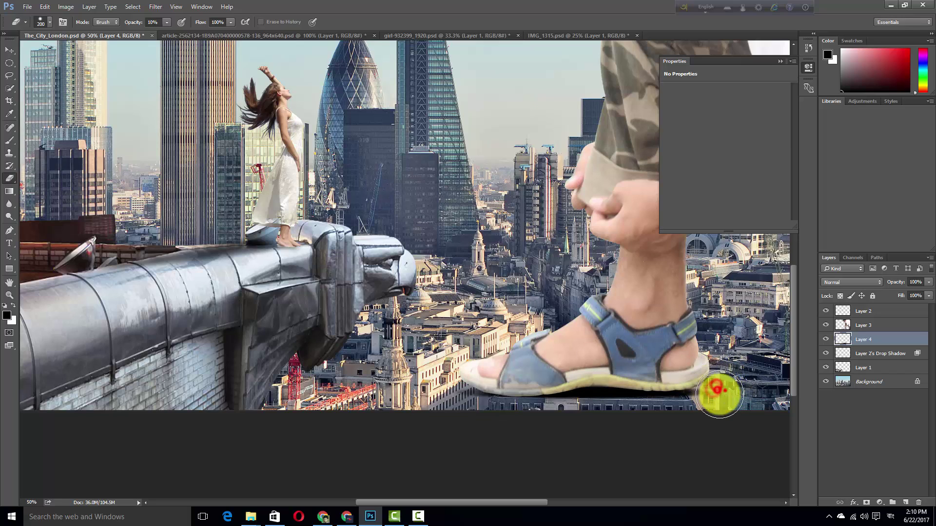
pyautogui.click(548, 414)
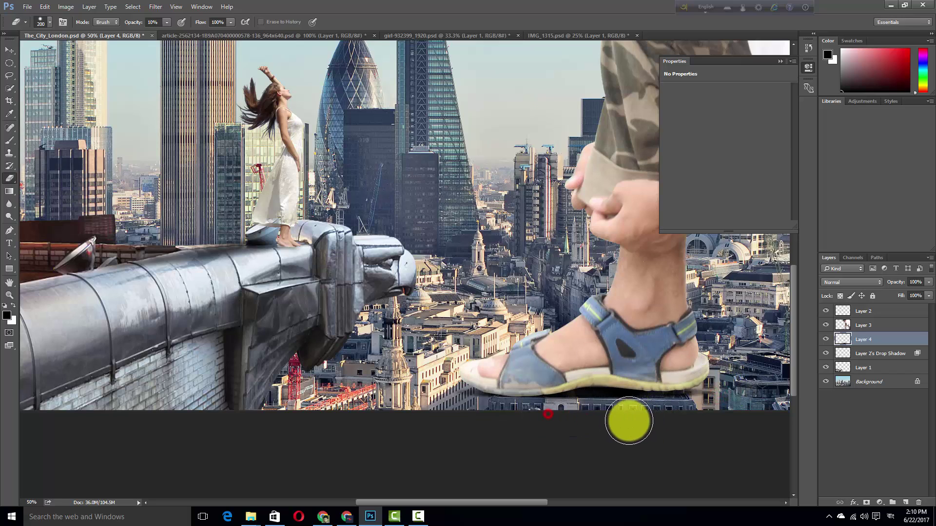
pyautogui.click(584, 418)
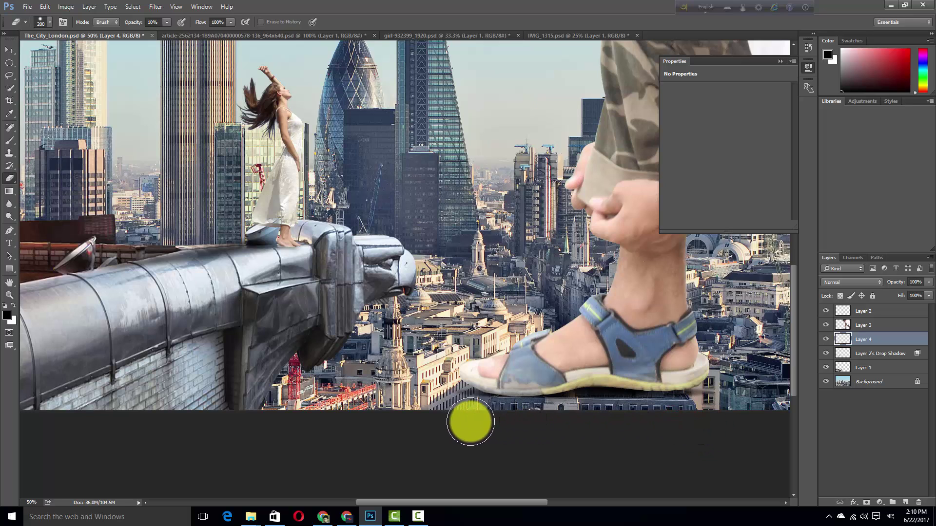
pyautogui.hotkey('ctrl', '-')
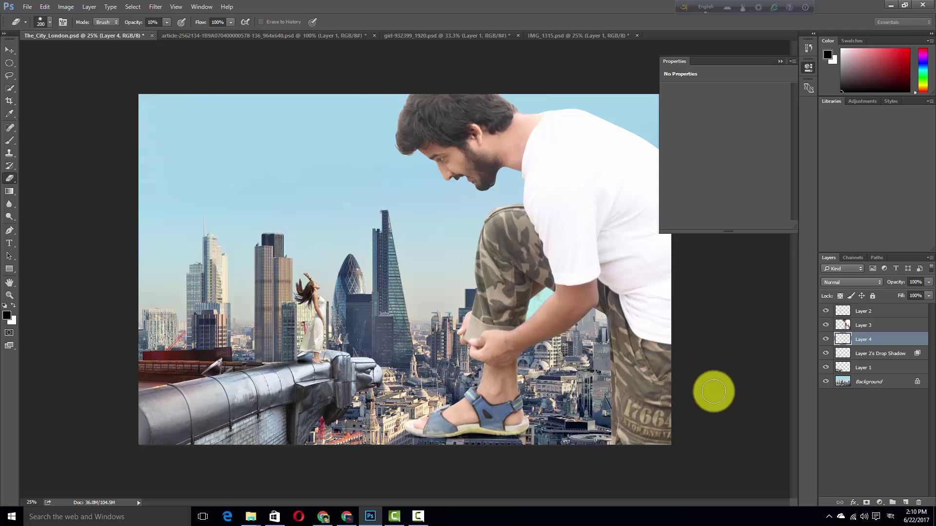
pyautogui.scroll(1, 441, 402)
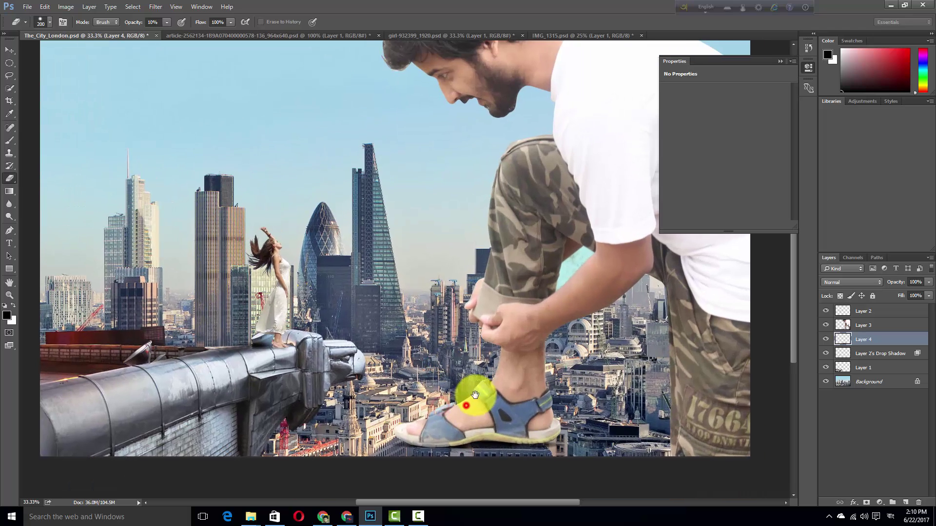
pyautogui.scroll(-1, 529, 346)
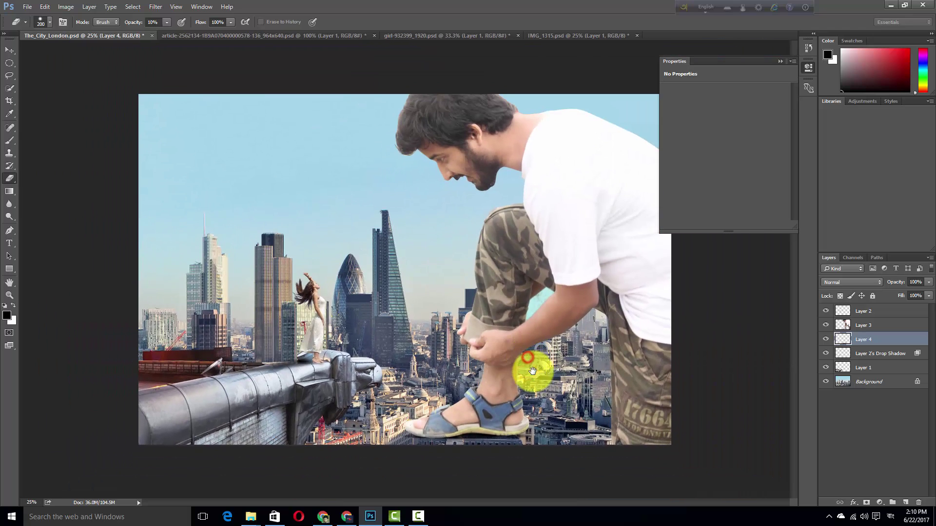
pyautogui.scroll(1, 511, 348)
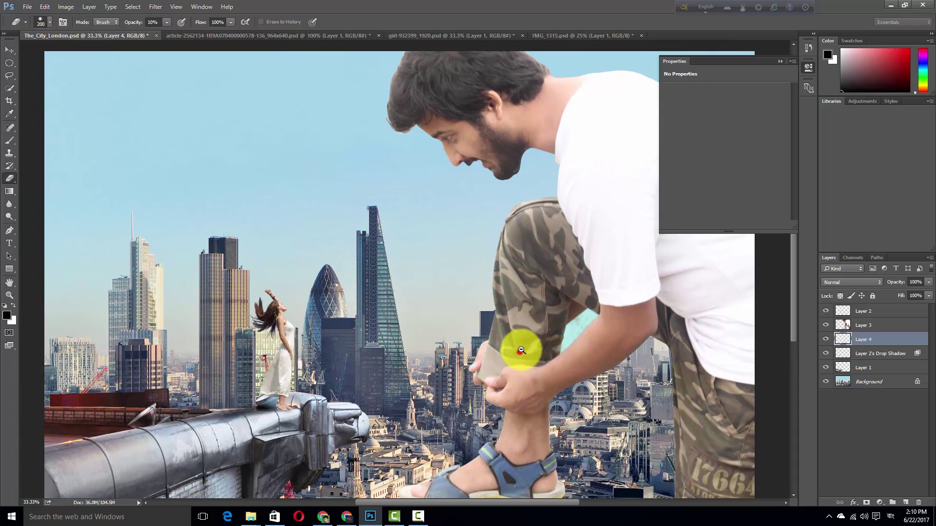
pyautogui.scroll(-1, 521, 350)
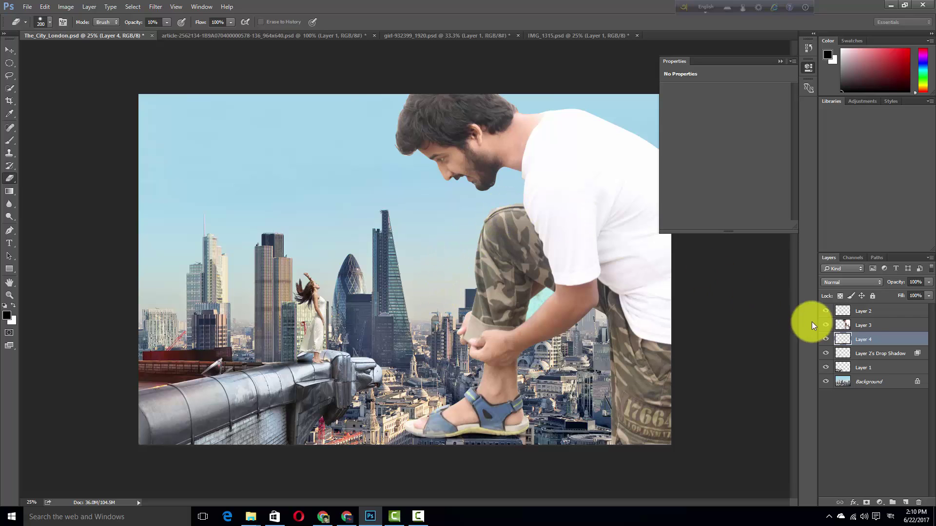
pyautogui.click(860, 326)
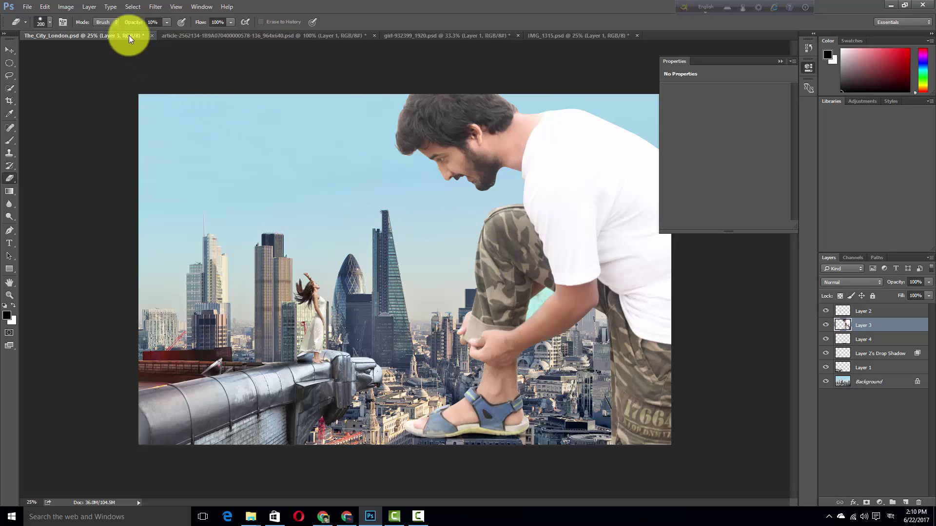
# Tone the man in Camera Raw: Temperature -10, Exposure +0.15, Contrast +29, Whites +4, Blacks +9, Vibrance +14, lower Saturation.
pyautogui.click(66, 7)
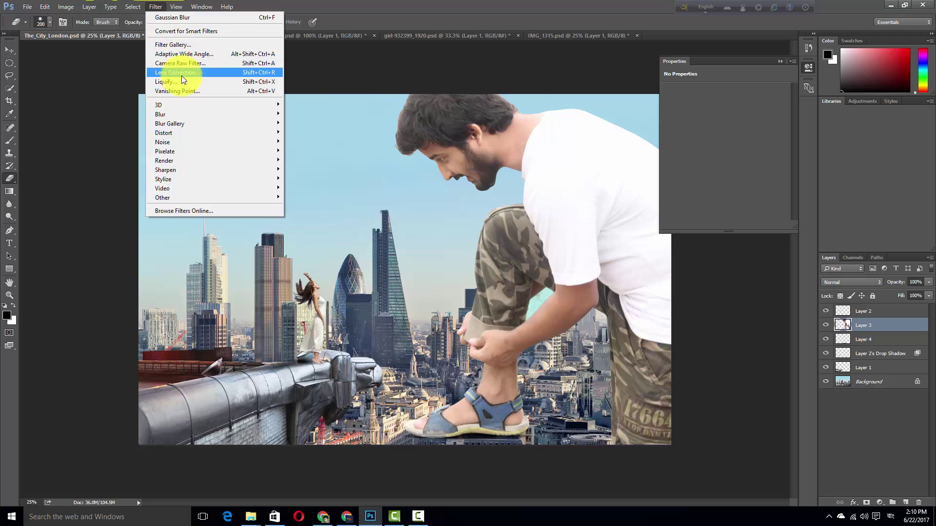
pyautogui.click(193, 63)
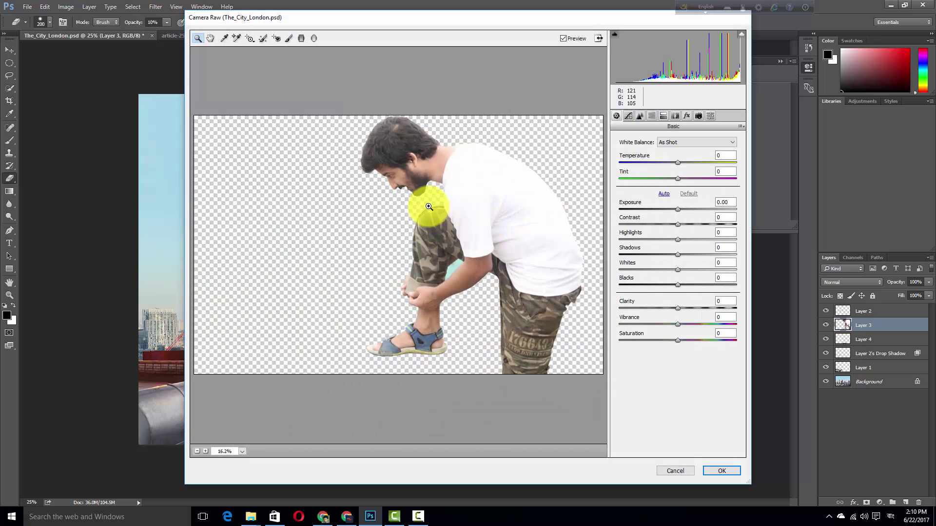
pyautogui.click(426, 198)
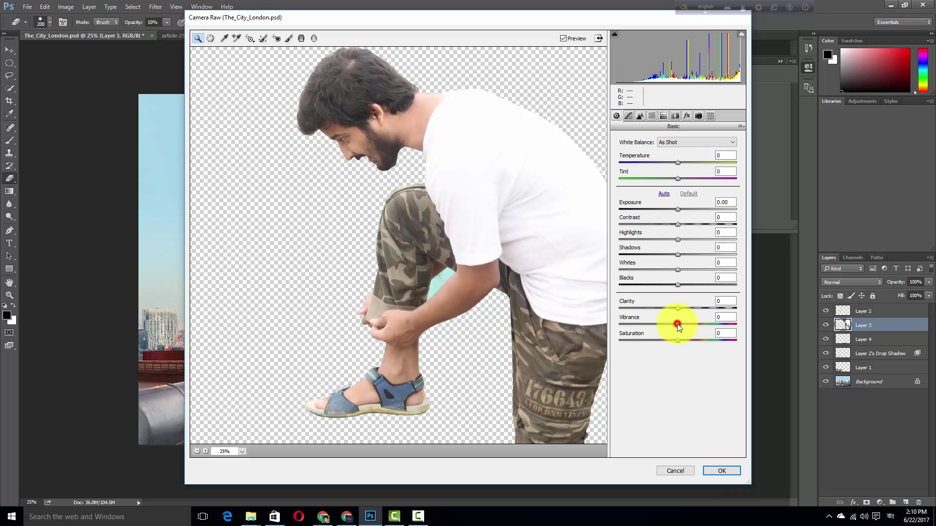
pyautogui.moveTo(677, 324); pyautogui.dragTo(693, 324)
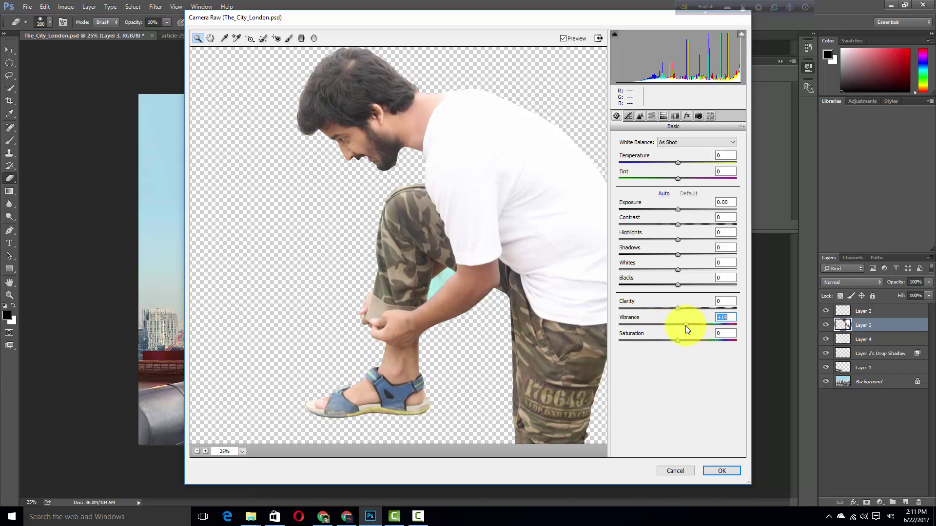
pyautogui.moveTo(678, 209); pyautogui.dragTo(680, 212)
pyautogui.moveTo(680, 163)
pyautogui.mouseDown()
pyautogui.moveTo(667, 164)
pyautogui.moveTo(674, 168)
pyautogui.mouseUp()
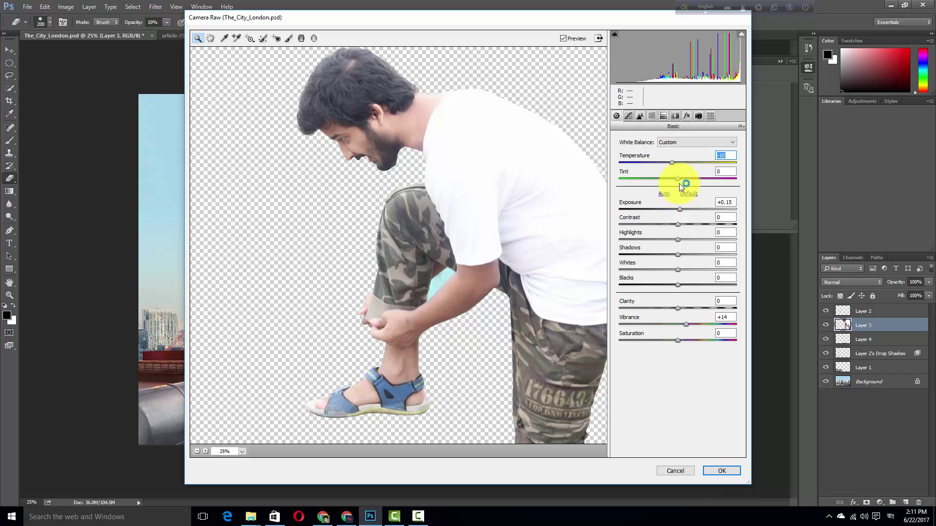
pyautogui.moveTo(678, 224)
pyautogui.mouseDown()
pyautogui.moveTo(694, 225)
pyautogui.moveTo(665, 252)
pyautogui.mouseUp()
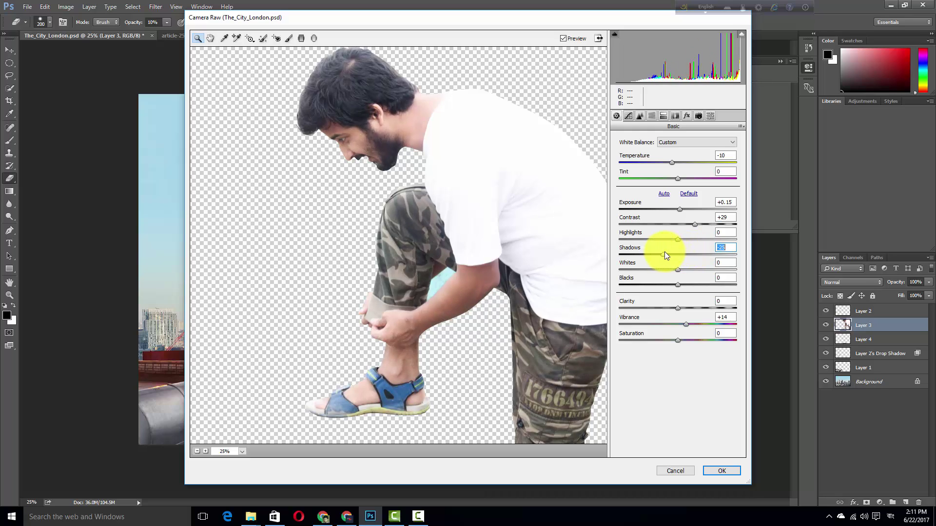
pyautogui.moveTo(676, 284); pyautogui.dragTo(680, 269)
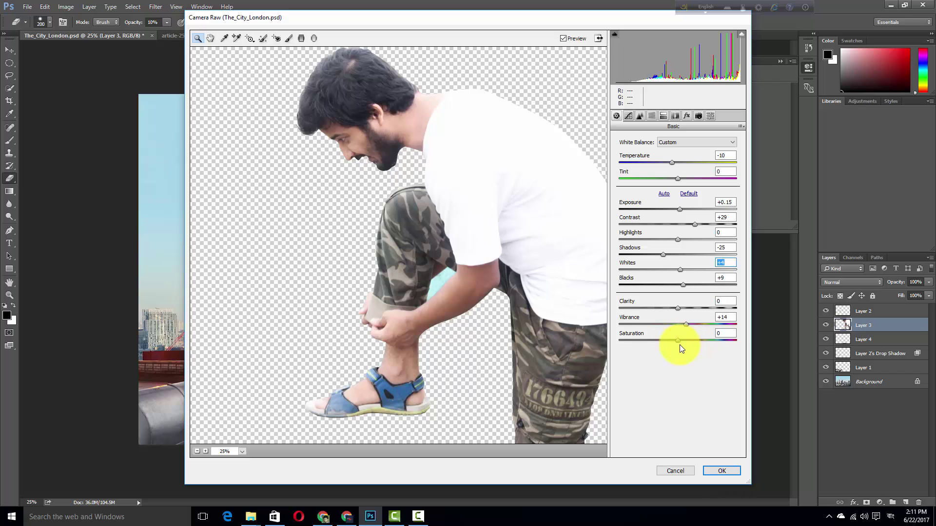
pyautogui.moveTo(679, 341)
pyautogui.mouseDown()
pyautogui.moveTo(664, 341)
pyautogui.moveTo(691, 337)
pyautogui.mouseUp()
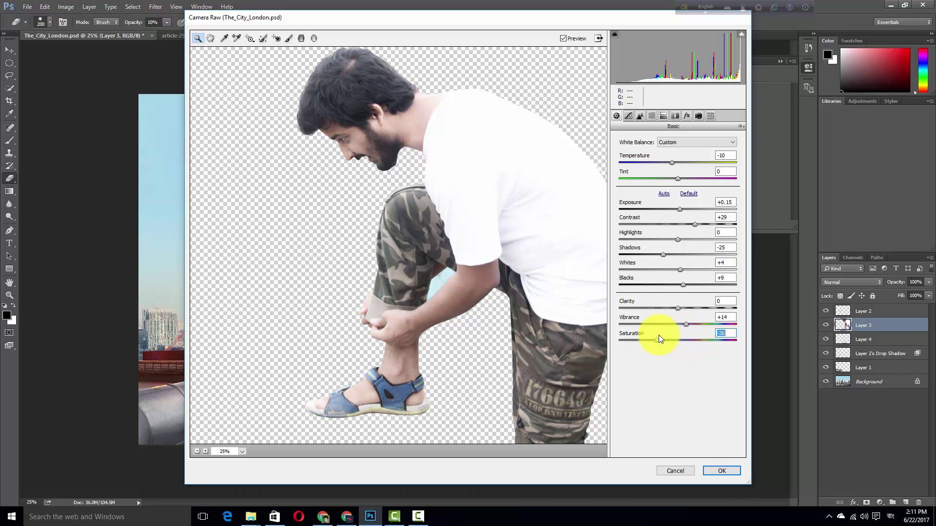
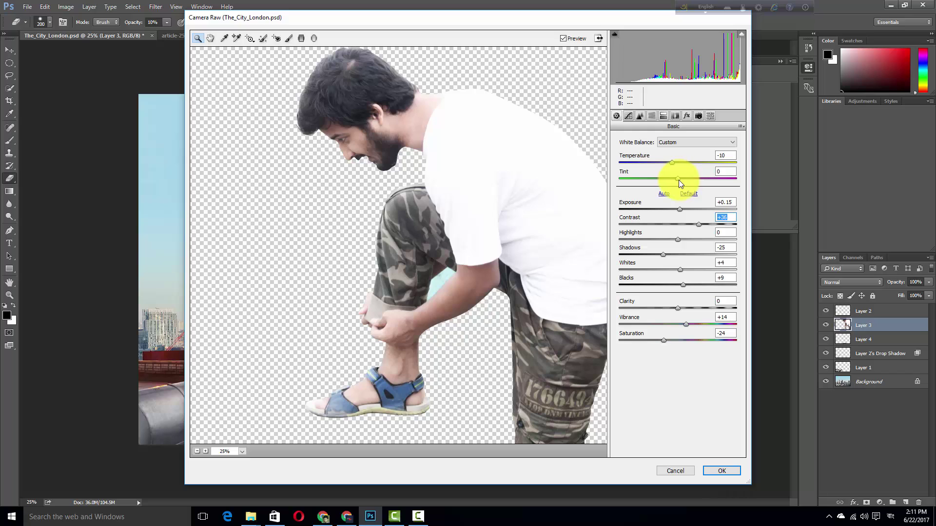
# Lower the man's Camera Raw Tint from 0 to -28.
pyautogui.moveTo(678, 179)
pyautogui.mouseDown()
pyautogui.moveTo(661, 179)
pyautogui.moveTo(673, 183)
pyautogui.mouseUp()
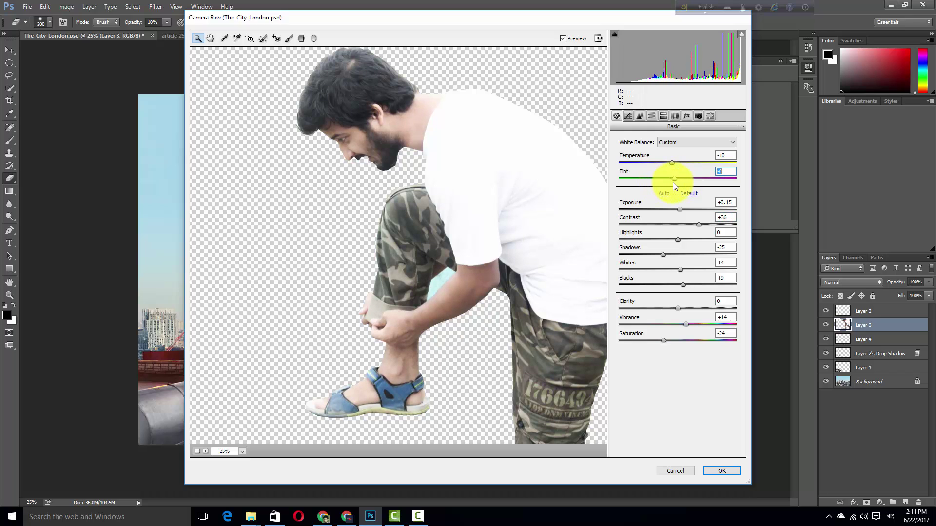
# Apply the Camera Raw grade and inspect the man's chin up close.
pyautogui.click(722, 471)
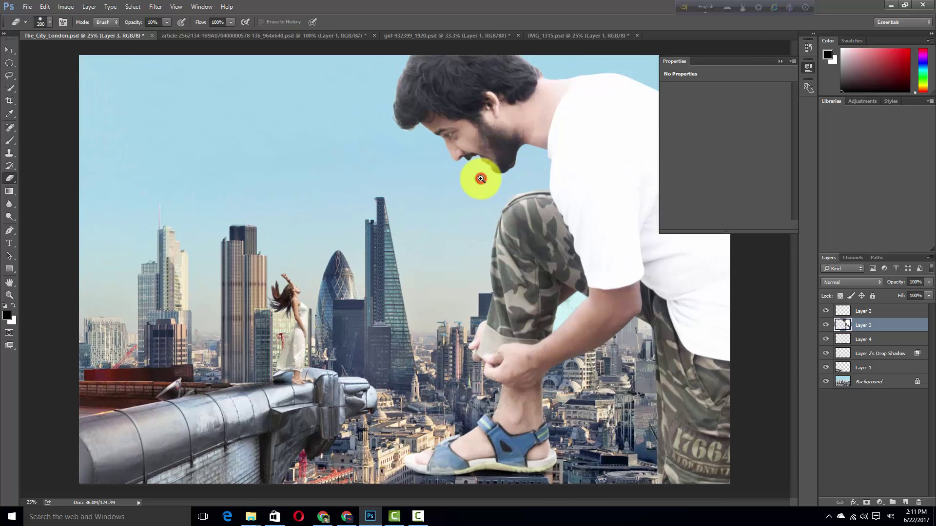
pyautogui.scroll(1, 480, 183)
pyautogui.moveTo(492, 162)
pyautogui.mouseDown()
pyautogui.moveTo(481, 193)
pyautogui.moveTo(464, 171)
pyautogui.mouseUp()
pyautogui.scroll(-2, 460, 198)
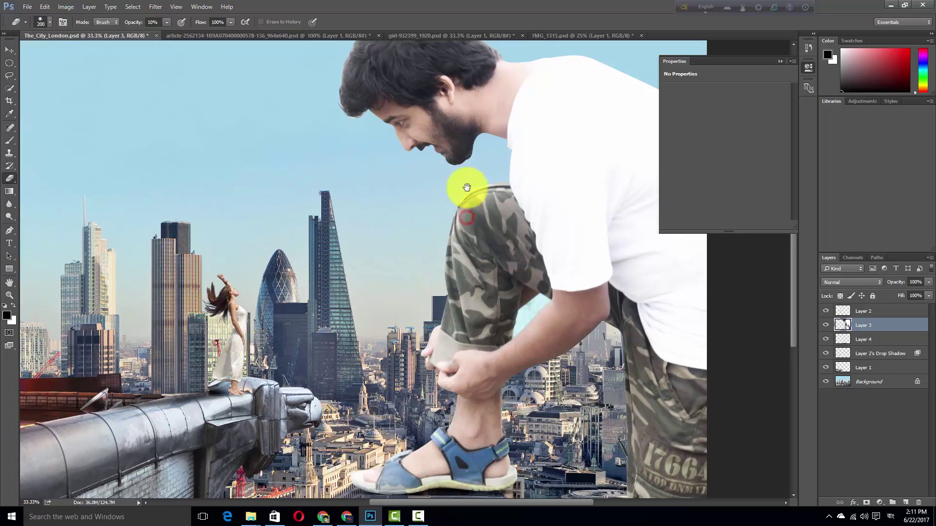
pyautogui.keyDown('alt'); pyautogui.click(463, 234); pyautogui.keyUp('alt')
# Zoom to 200% on the sandal strap and shrink the brush size.
pyautogui.click(445, 398)
pyautogui.click(446, 398)
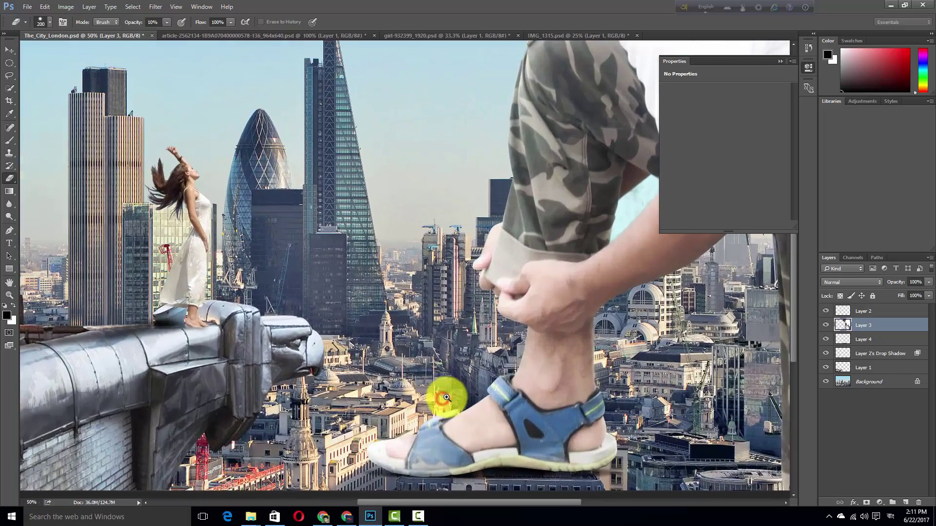
pyautogui.moveTo(446, 398); pyautogui.dragTo(455, 244)
pyautogui.scroll(-1, 455, 340)
pyautogui.click(456, 340)
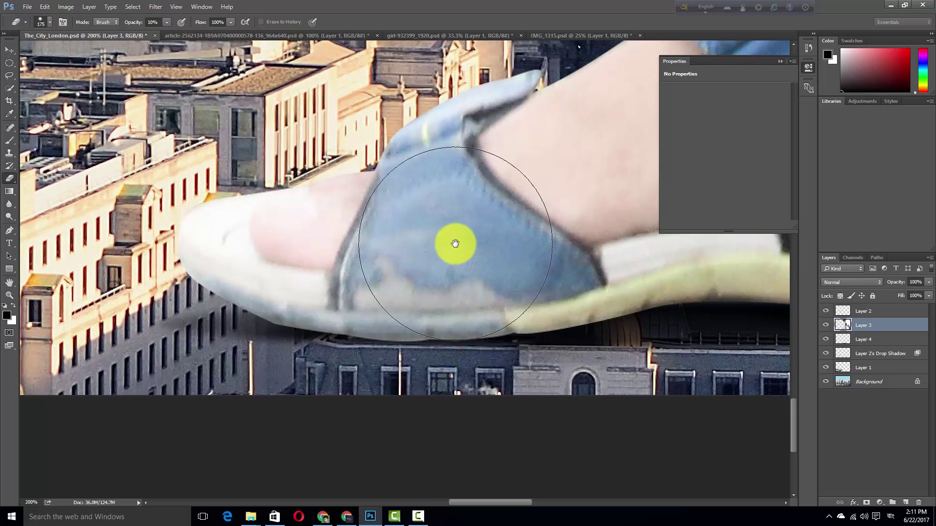
pyautogui.press('[')
pyautogui.press('[')
pyautogui.press('[')
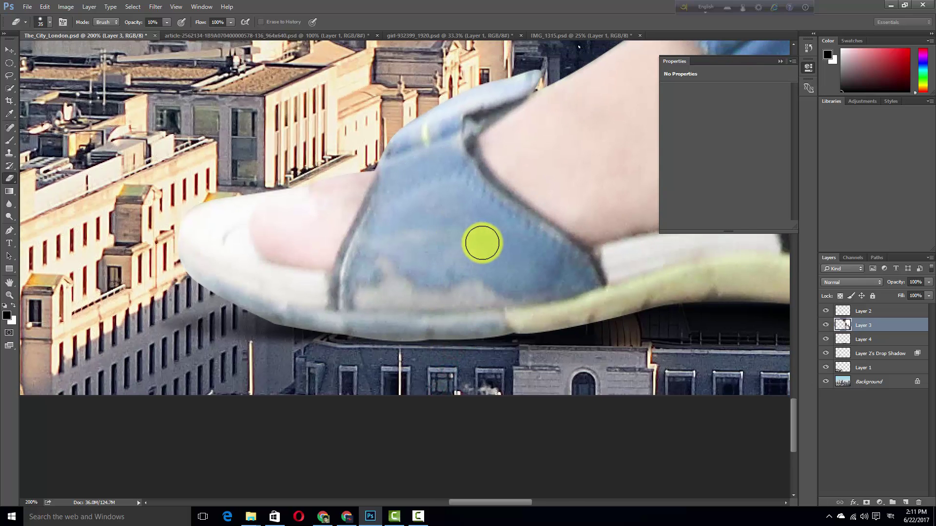
# With a 45-pixel Clone Stamp, sample clean strap texture and cover the pale blotch.
pyautogui.press('s')
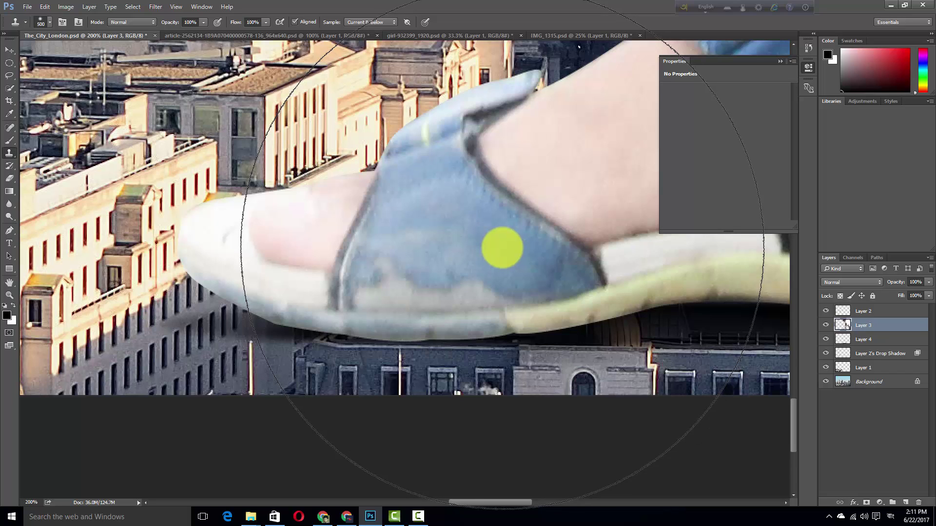
pyautogui.press('[')
pyautogui.press('[')
pyautogui.press('[')
pyautogui.press('[')
pyautogui.press('[')
pyautogui.press('[')
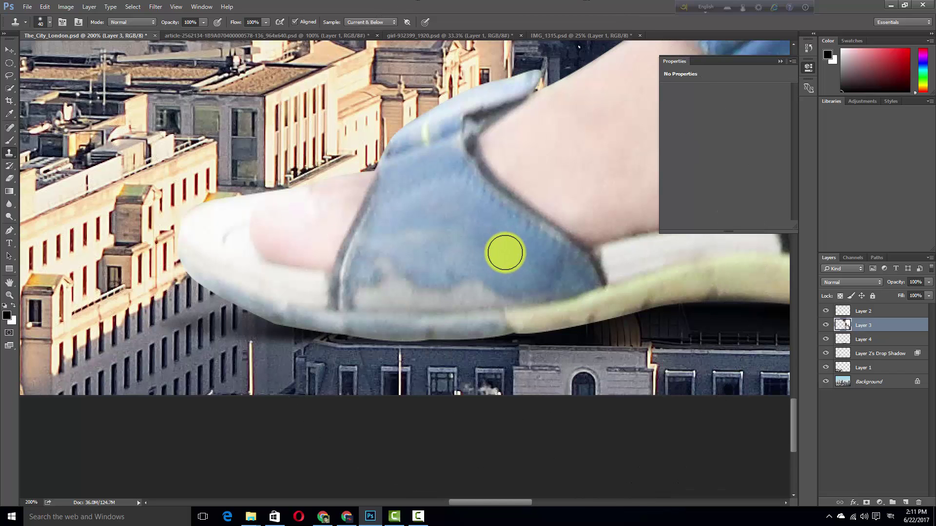
pyautogui.keyDown('alt'); pyautogui.click(505, 252); pyautogui.keyUp('alt')
pyautogui.click(501, 285)
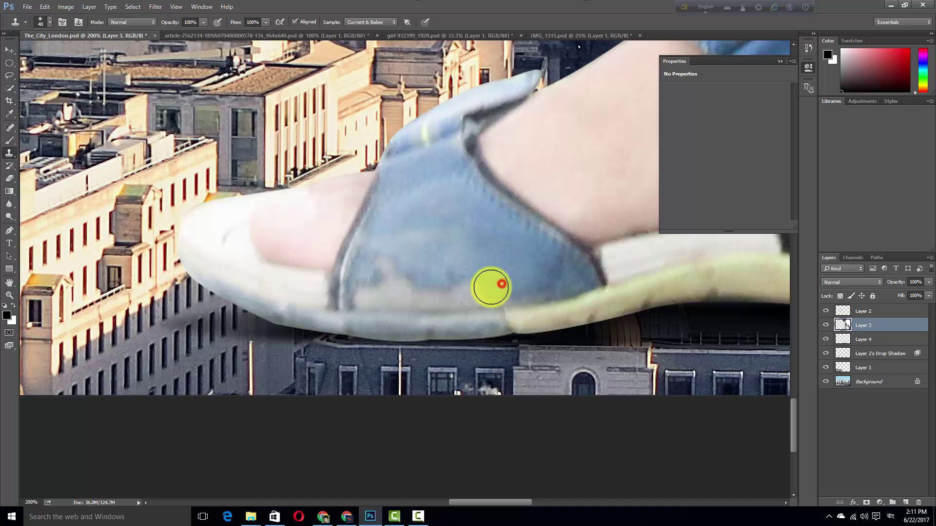
pyautogui.click(470, 280)
pyautogui.click(486, 290)
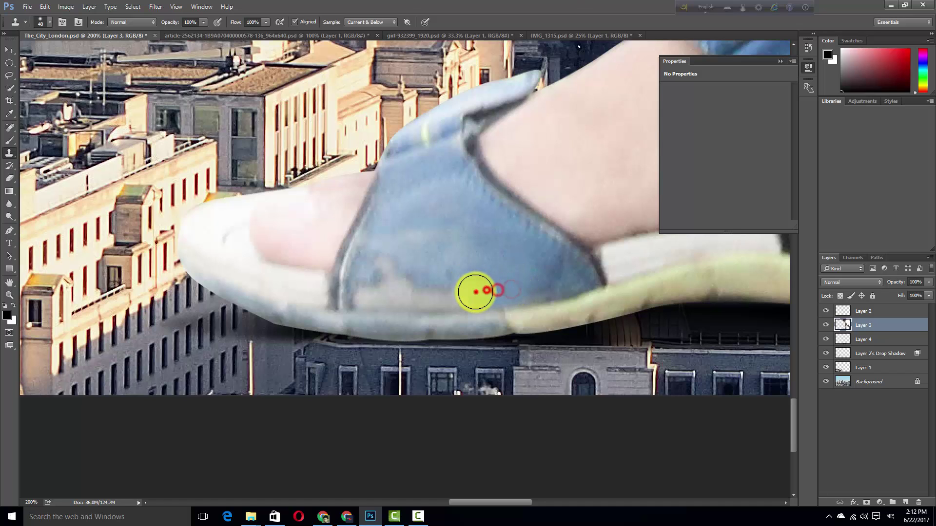
pyautogui.click(451, 291)
pyautogui.click(502, 263)
pyautogui.click(449, 278)
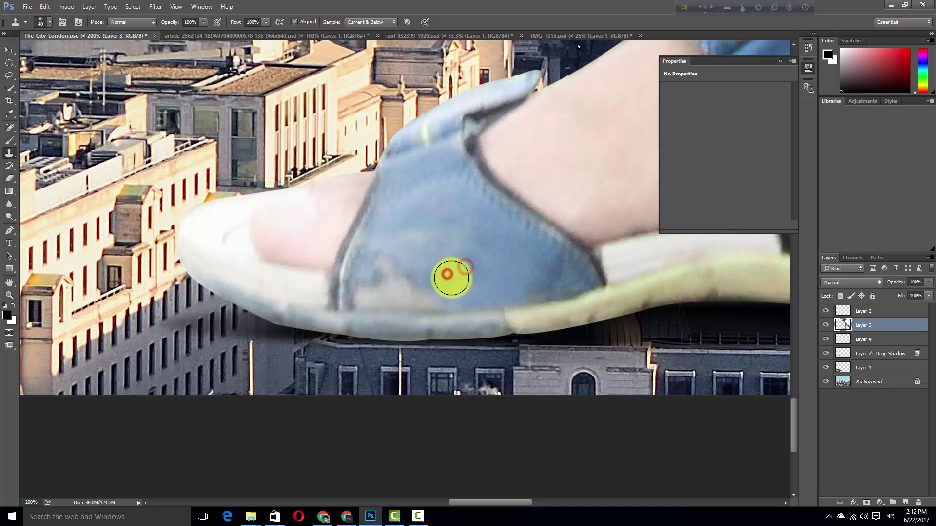
pyautogui.click(502, 264)
# Clone over the strap's blotches toward the toe and along its lower edge.
pyautogui.click(457, 281)
pyautogui.click(431, 291)
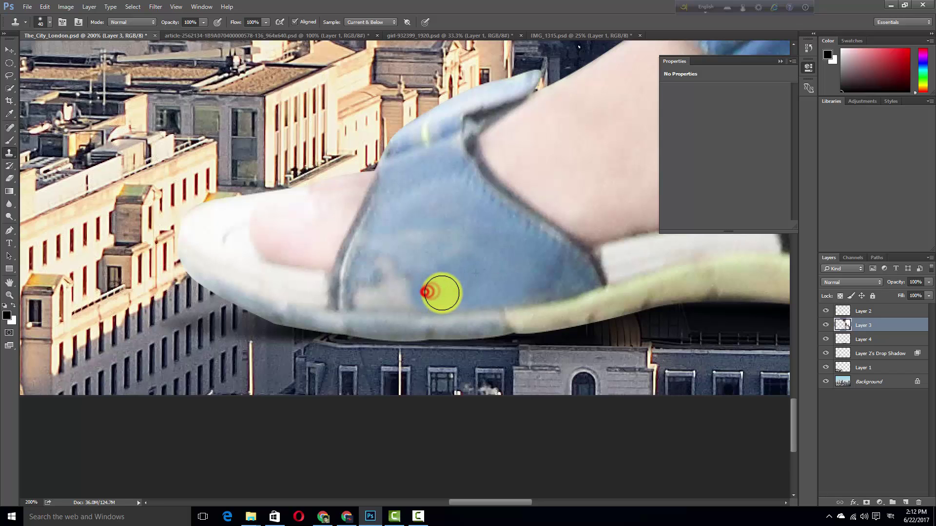
pyautogui.click(442, 292)
pyautogui.click(489, 247)
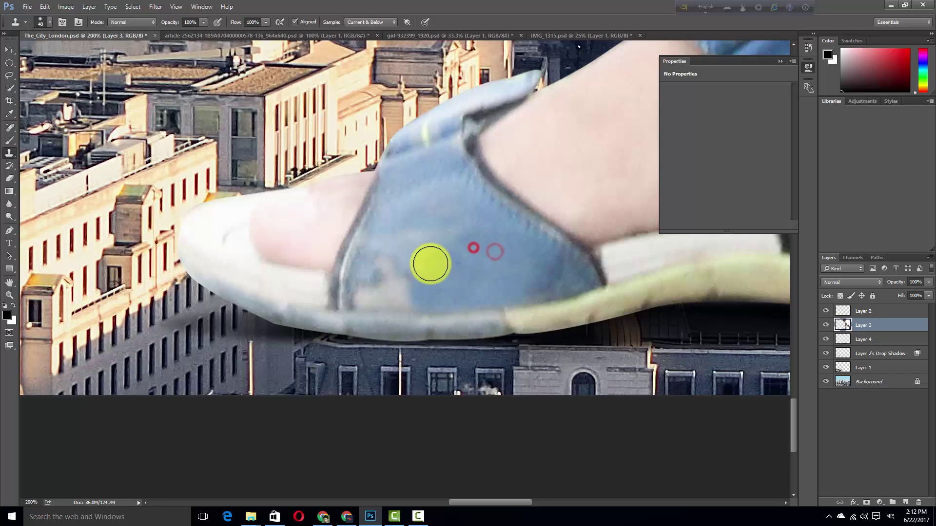
pyautogui.click(489, 251)
pyautogui.click(470, 228)
pyautogui.click(462, 248)
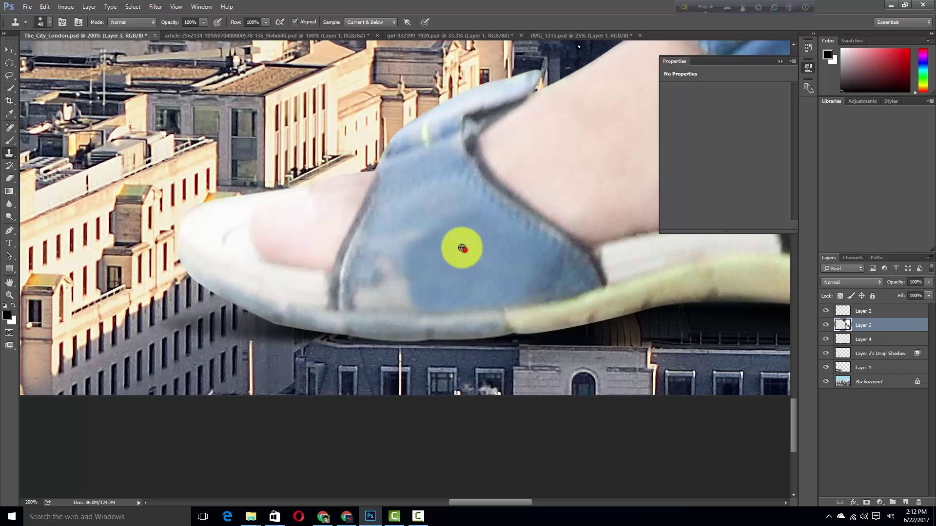
pyautogui.click(434, 230)
pyautogui.click(439, 247)
pyautogui.click(415, 265)
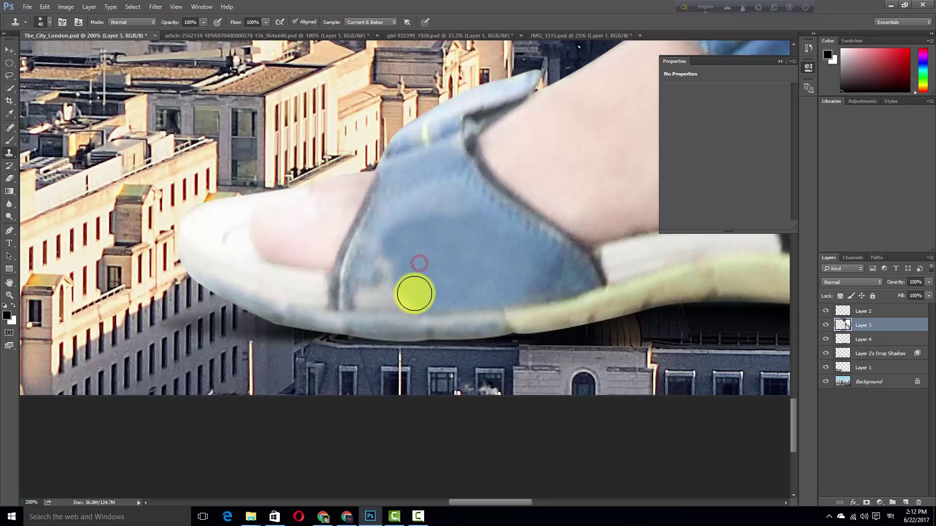
# Smooth the light patches on the strap's lower area and upper part.
pyautogui.click(414, 268)
pyautogui.click(391, 259)
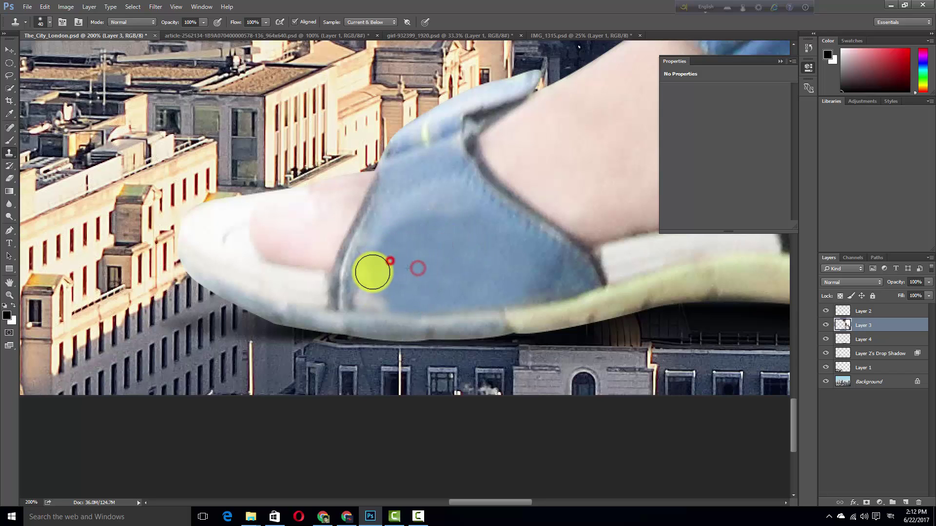
pyautogui.click(391, 294)
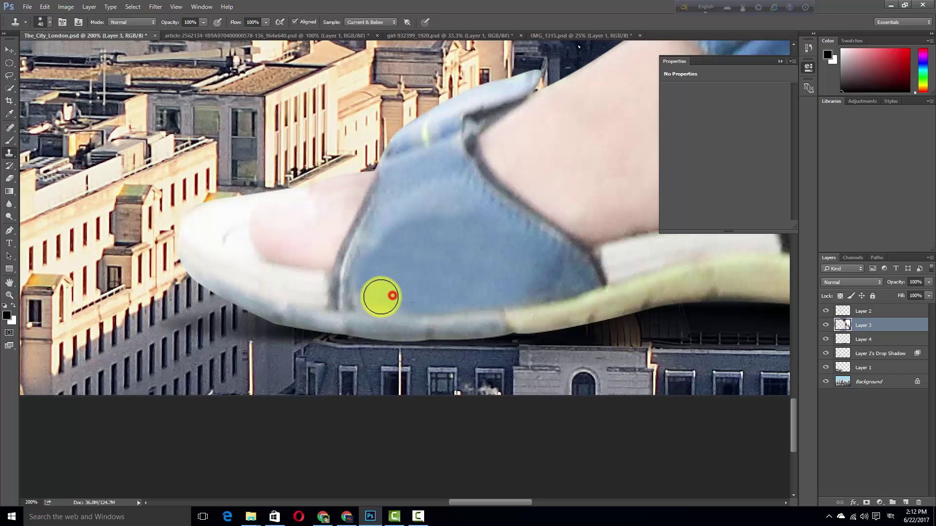
pyautogui.click(426, 284)
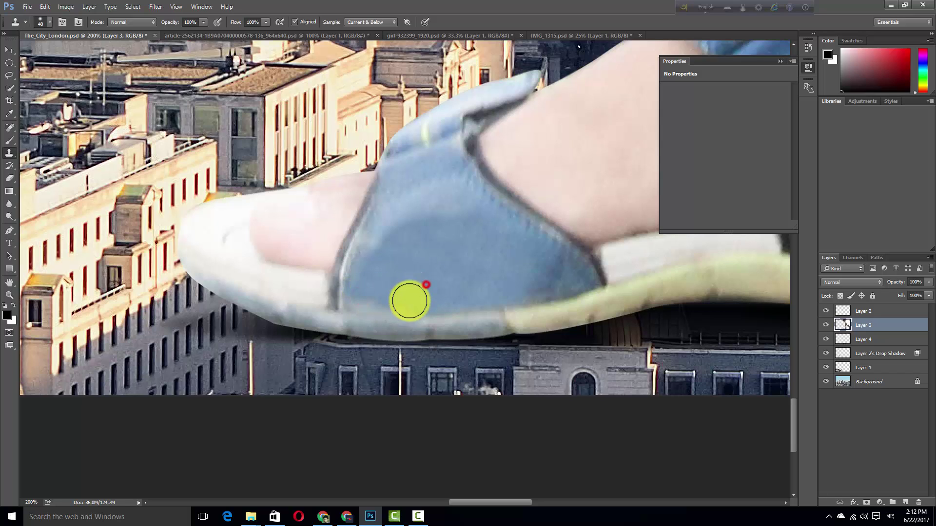
pyautogui.click(399, 296)
pyautogui.click(367, 296)
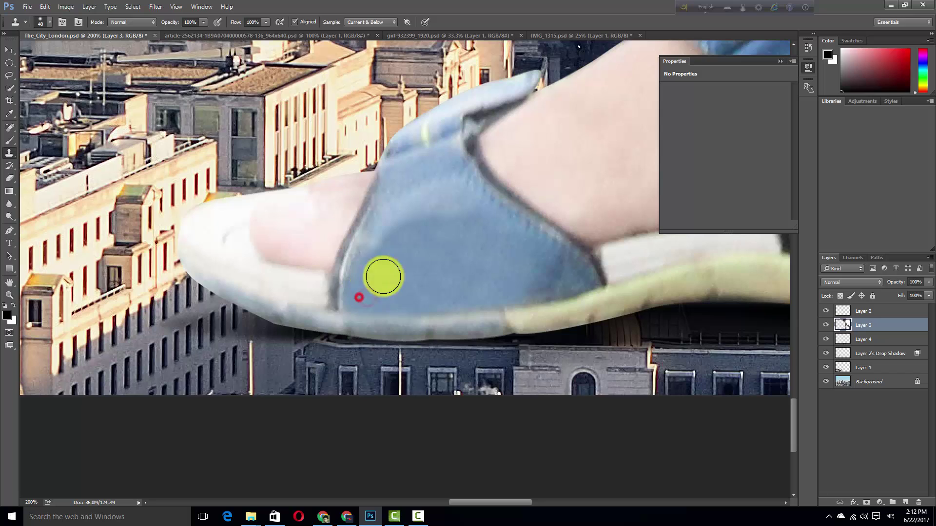
pyautogui.click(395, 268)
pyautogui.click(378, 240)
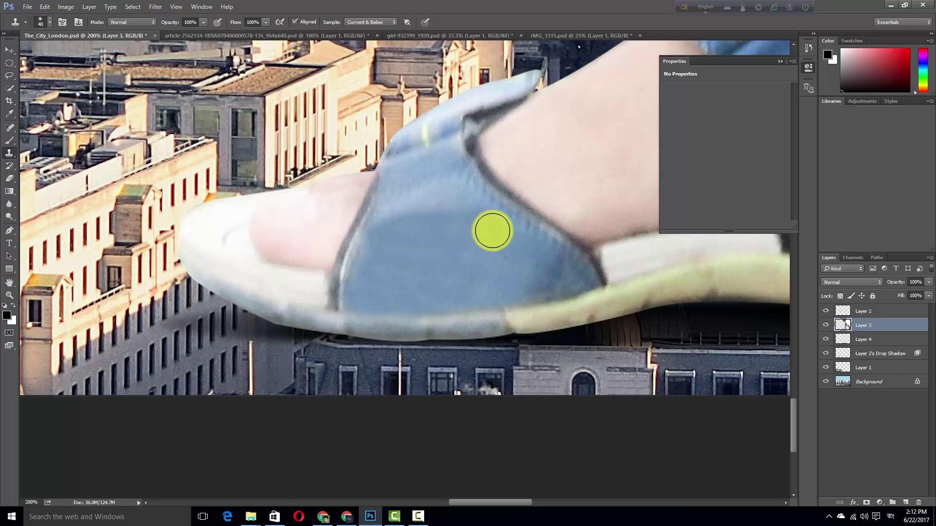
pyautogui.click(475, 219)
pyautogui.click(393, 223)
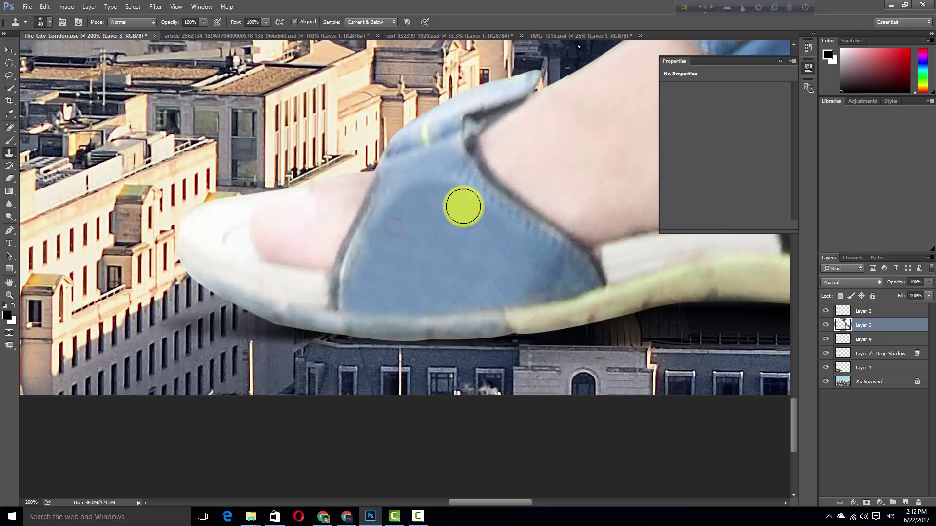
pyautogui.click(492, 230)
pyautogui.click(387, 213)
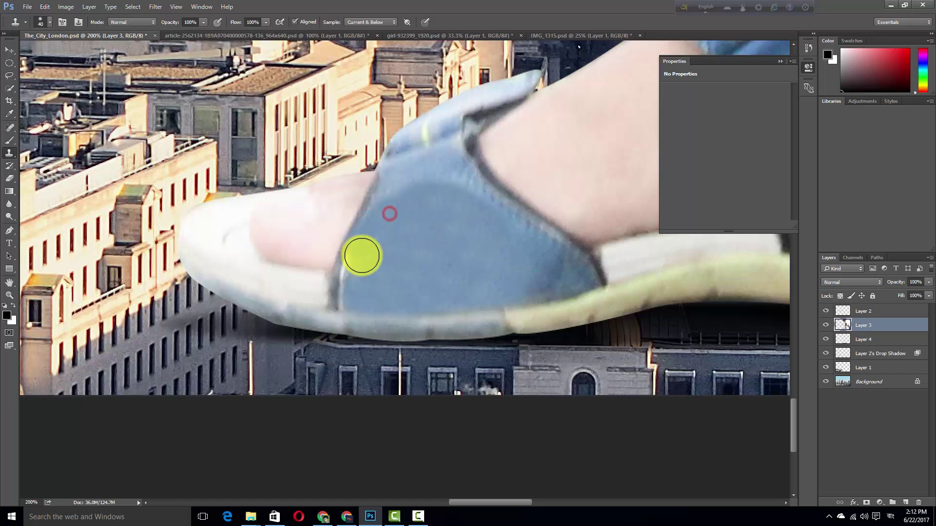
# Retouch the strap near the toes and across its right-hand side.
pyautogui.click(389, 245)
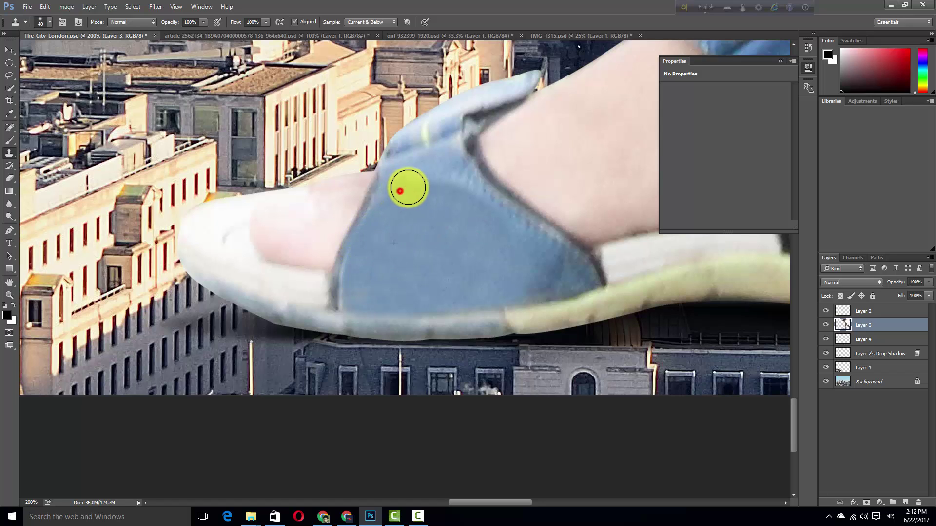
pyautogui.click(400, 191)
pyautogui.click(483, 225)
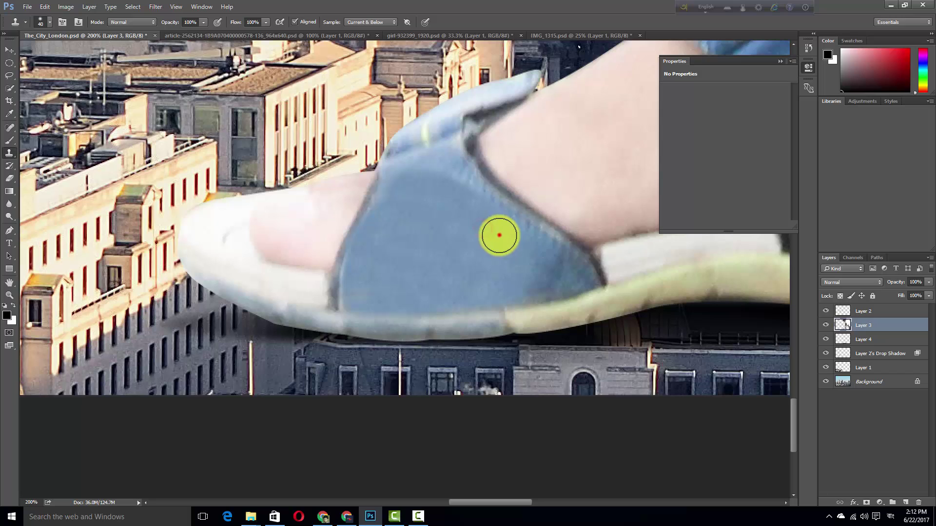
pyautogui.click(499, 235)
pyautogui.click(502, 255)
pyautogui.click(522, 283)
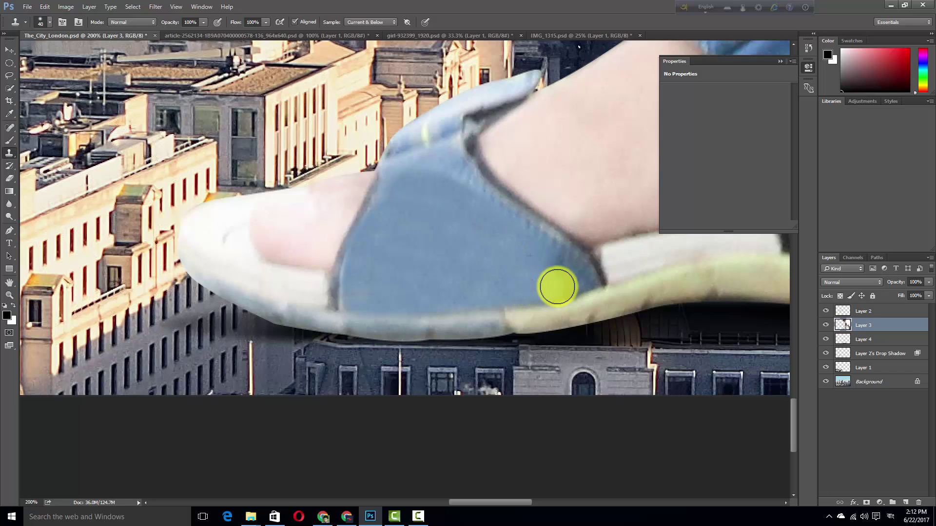
pyautogui.click(519, 265)
pyautogui.click(542, 254)
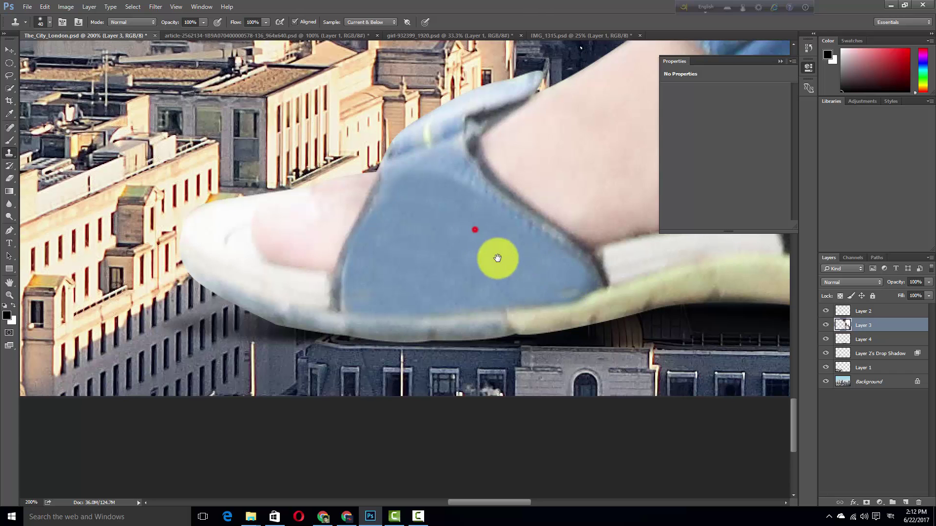
pyautogui.scroll(4, 497, 259)
pyautogui.hscroll(-2, 453, 257)
# Paint cloned texture along the front strap's edge and recentre on the sandal toe.
pyautogui.click(464, 318)
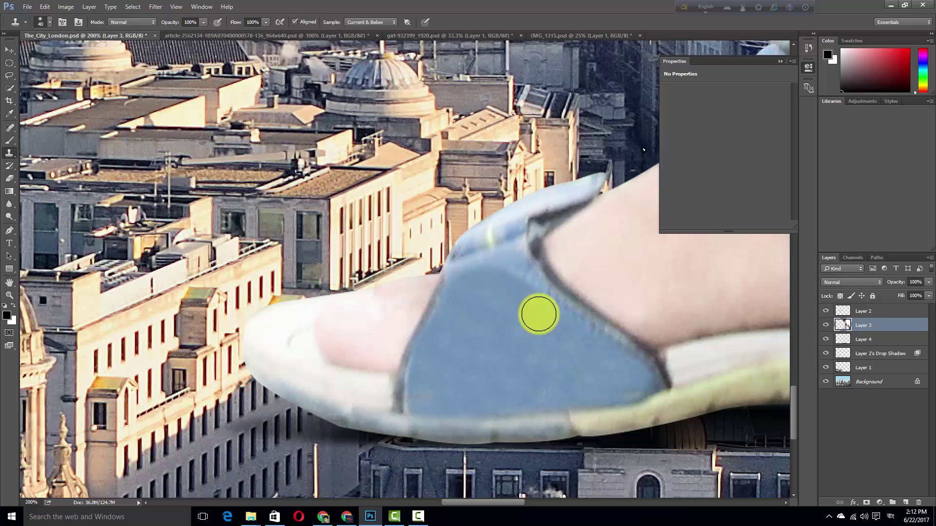
pyautogui.click(470, 290)
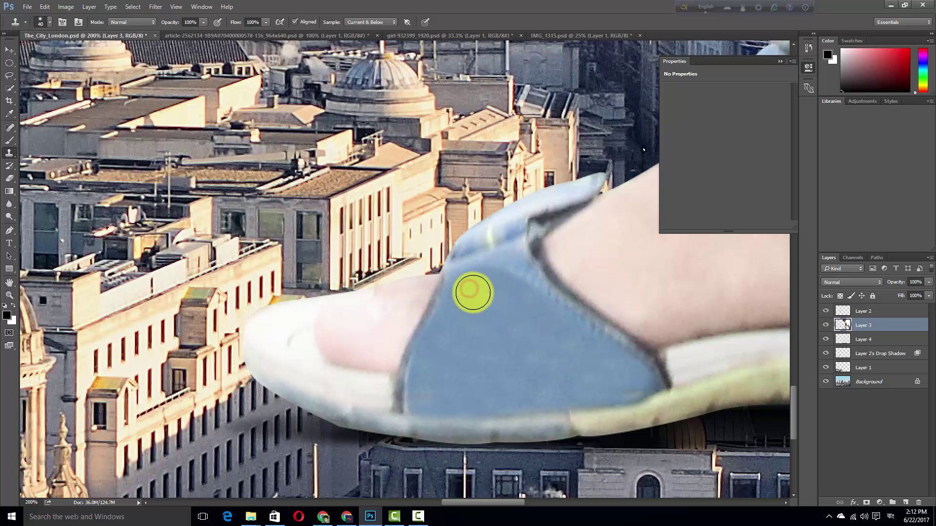
pyautogui.scroll(1, 489, 285)
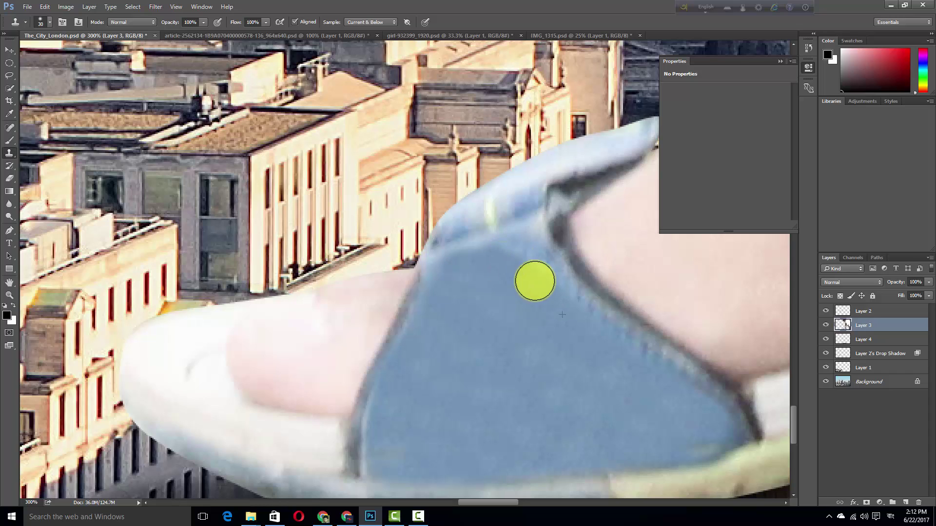
pyautogui.click(506, 290)
pyautogui.click(518, 254)
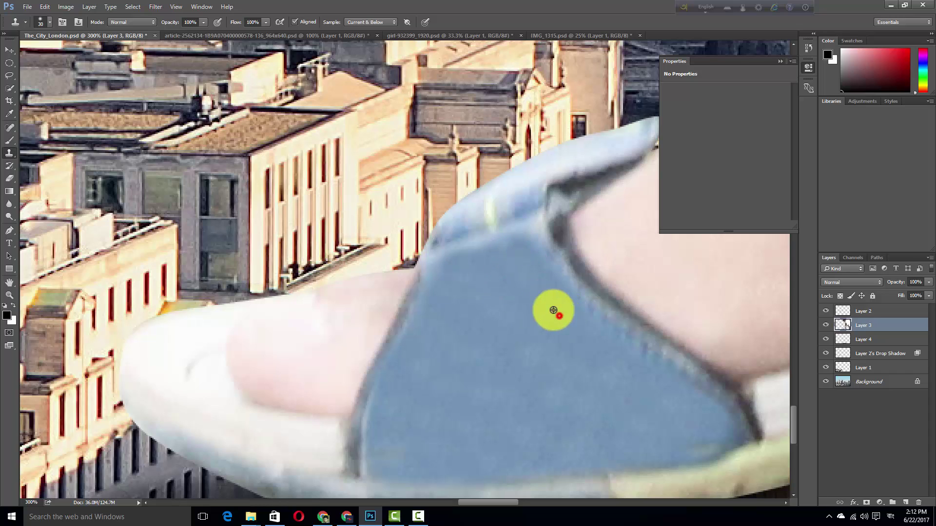
pyautogui.moveTo(524, 244); pyautogui.dragTo(465, 264)
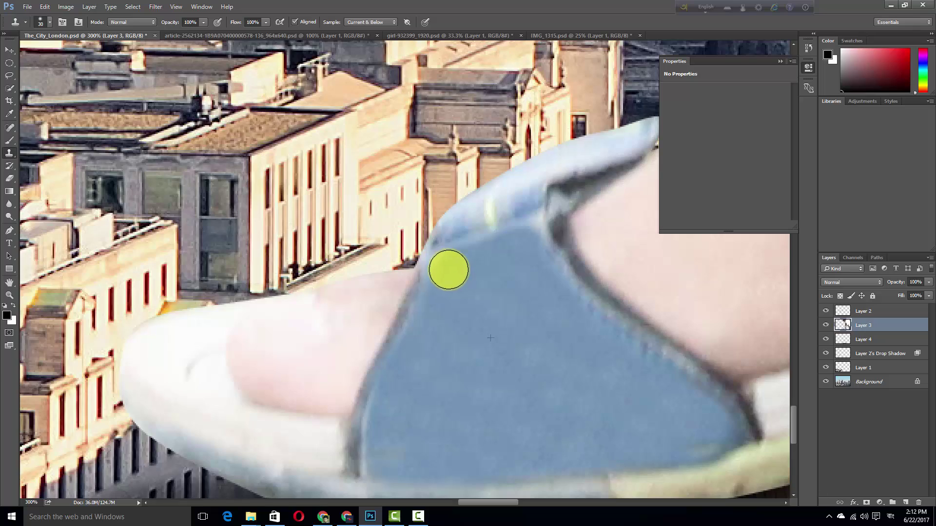
pyautogui.moveTo(456, 317); pyautogui.dragTo(410, 336)
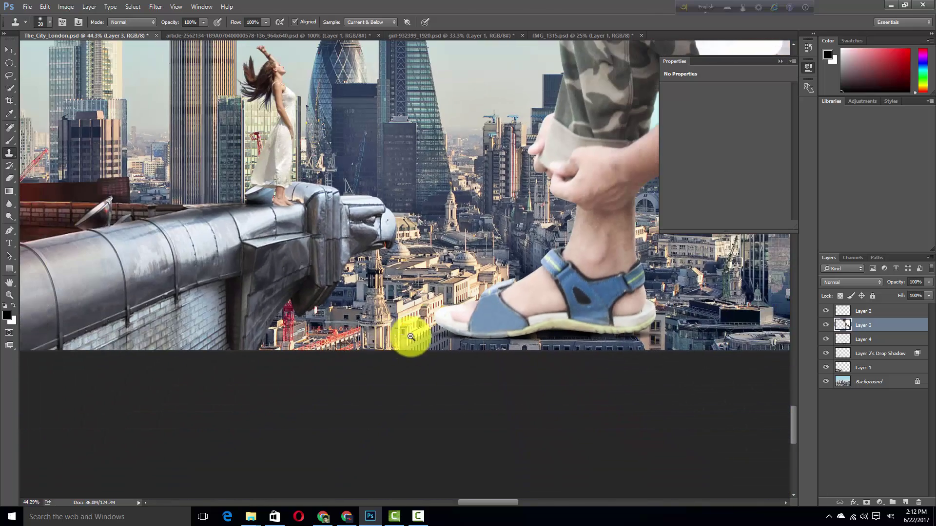
pyautogui.moveTo(595, 309); pyautogui.dragTo(564, 307)
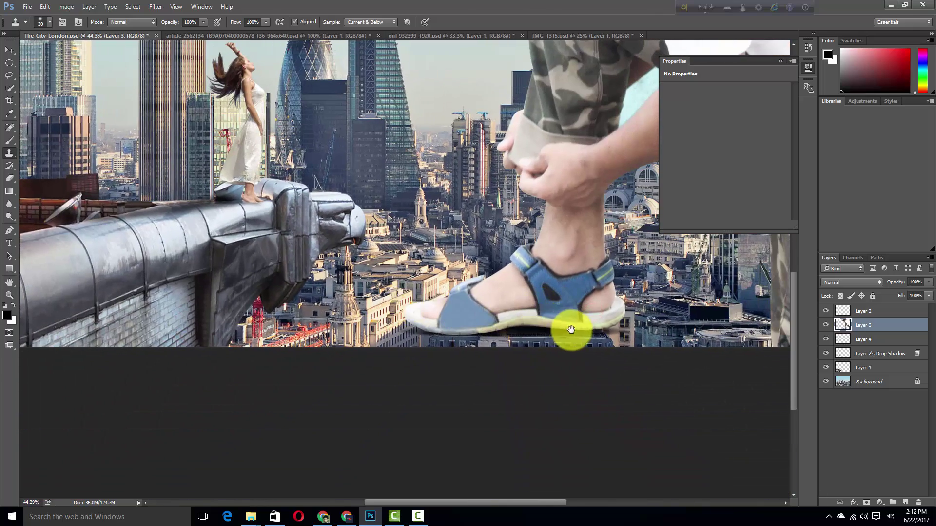
pyautogui.click(445, 316)
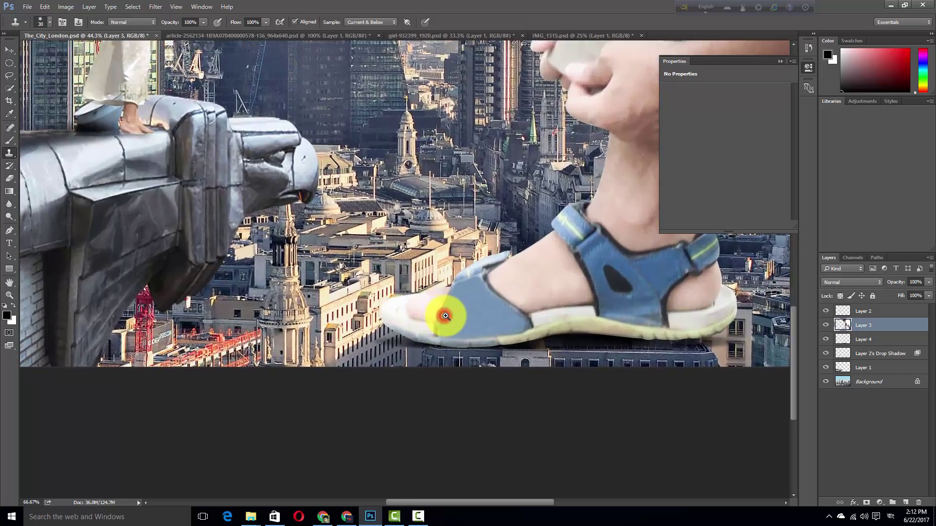
# Sample clean texture and paint over the heel-side strap's rough areas beside the dark opening.
pyautogui.click(445, 316)
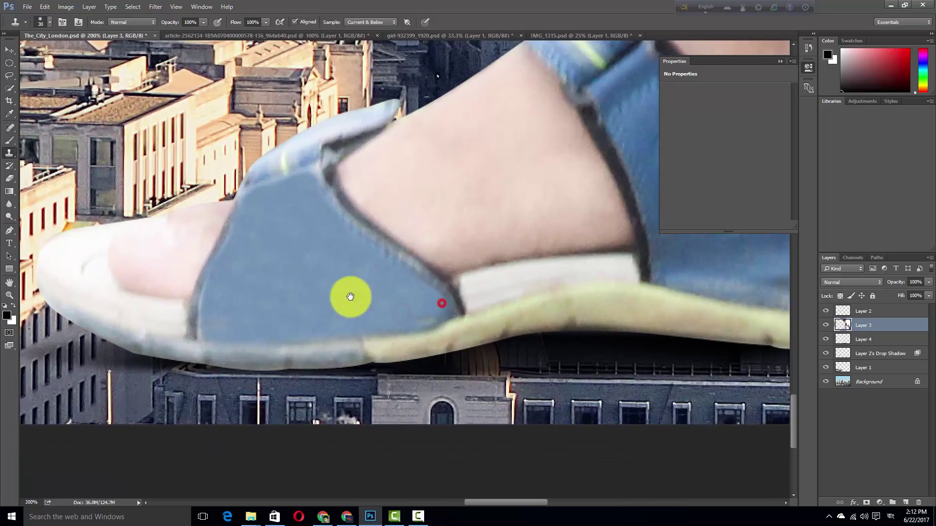
pyautogui.moveTo(349, 294); pyautogui.dragTo(331, 303)
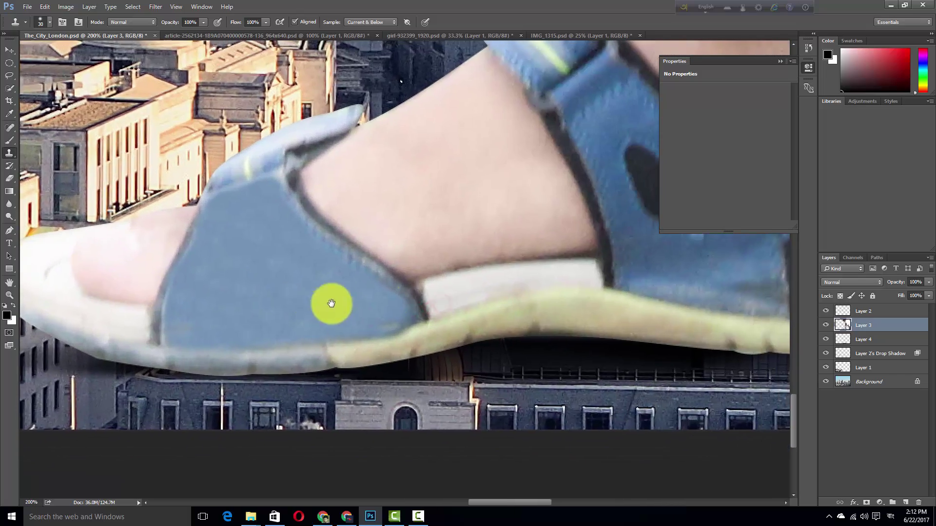
pyautogui.moveTo(439, 299); pyautogui.dragTo(360, 293)
pyautogui.click(619, 273)
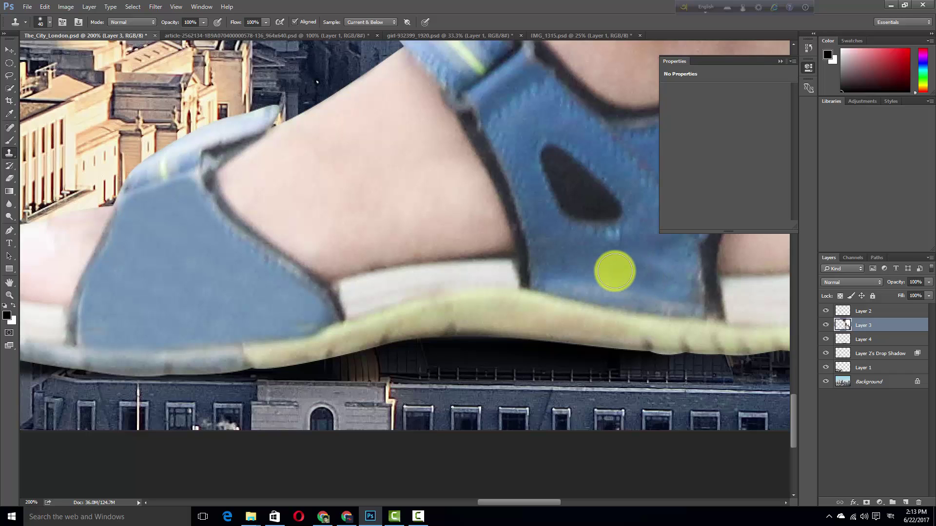
pyautogui.click(585, 263)
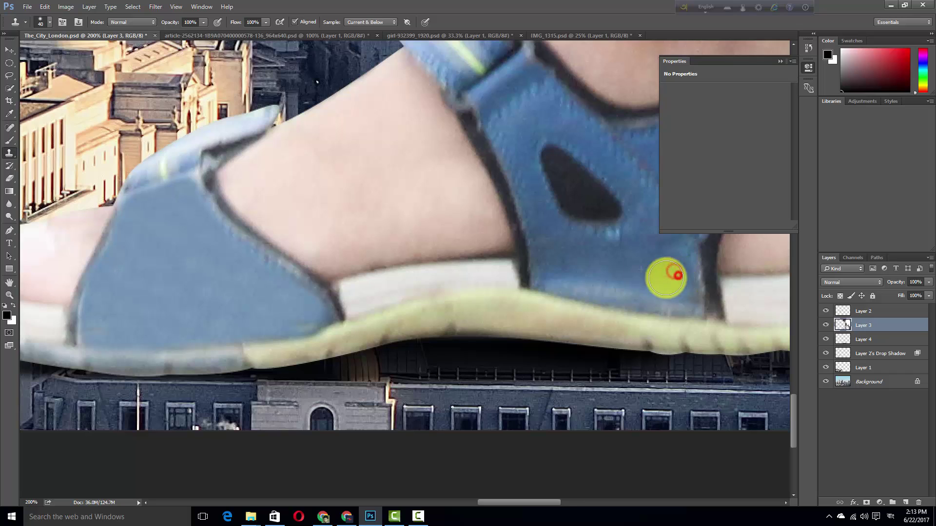
pyautogui.moveTo(564, 266)
pyautogui.mouseDown()
pyautogui.moveTo(558, 279)
pyautogui.moveTo(670, 303)
pyautogui.mouseUp()
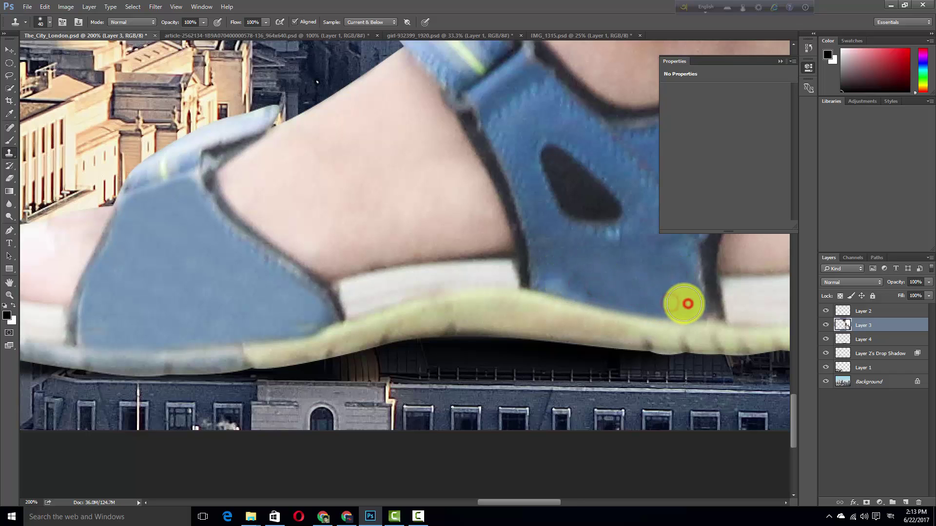
pyautogui.moveTo(637, 271)
pyautogui.mouseDown()
pyautogui.moveTo(571, 280)
pyautogui.moveTo(601, 288)
pyautogui.mouseUp()
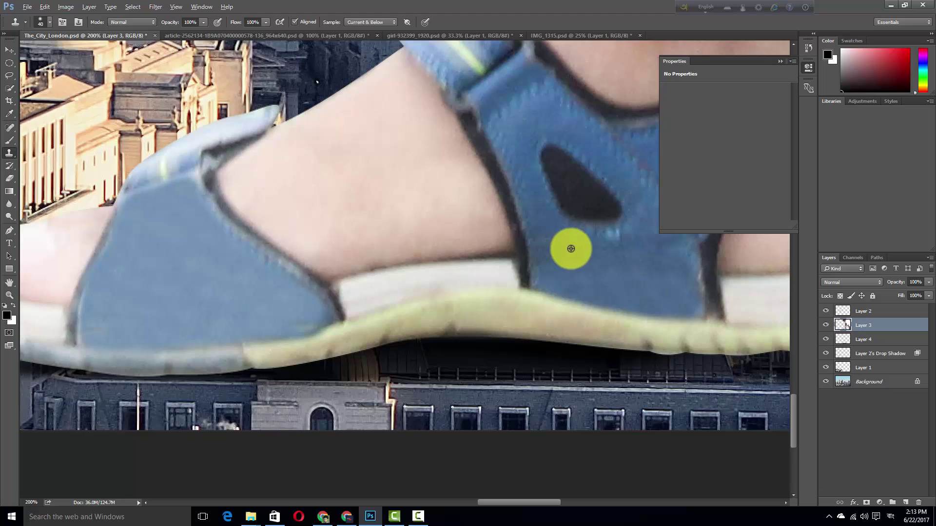
pyautogui.moveTo(568, 249); pyautogui.dragTo(616, 242)
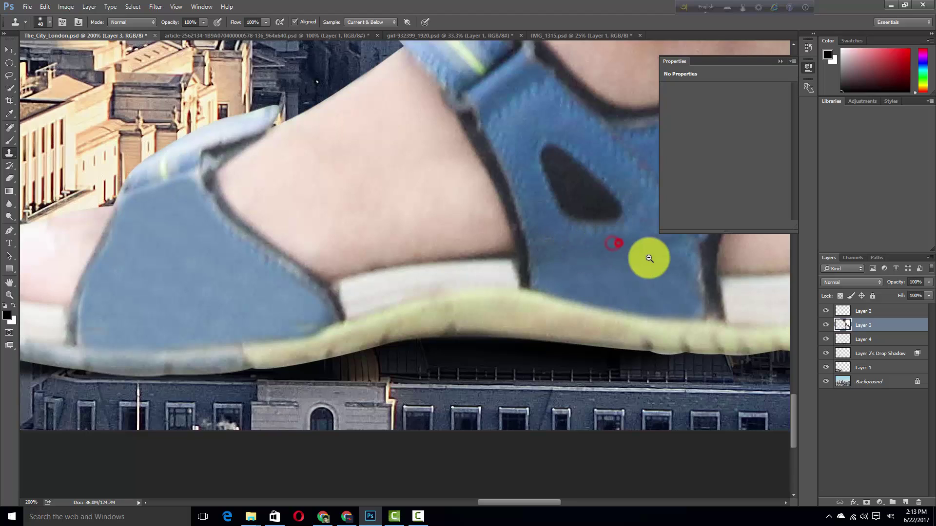
pyautogui.scroll(-5, 578, 268)
# Zoom out to the whole composite and toggle the rooftop ledge and its drop shadow to compare.
pyautogui.scroll(-2, 563, 278)
pyautogui.scroll(-2, 539, 286)
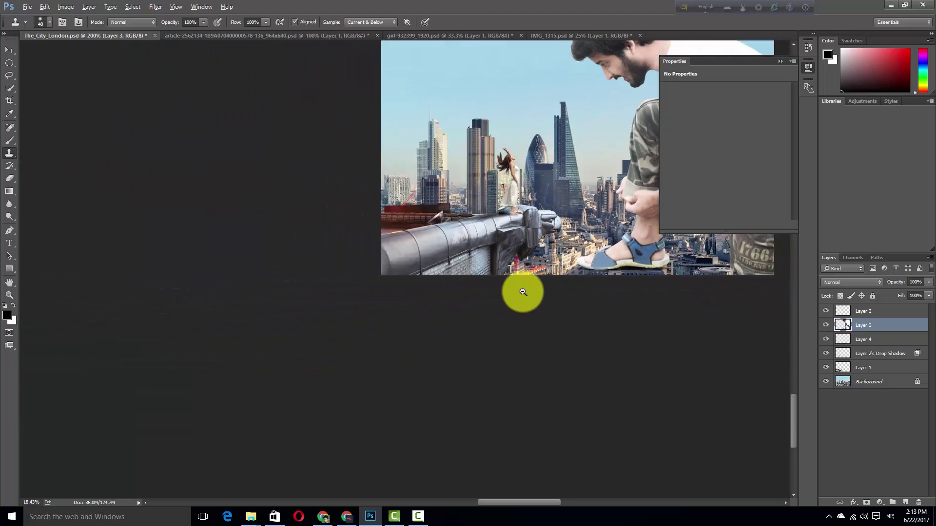
pyautogui.scroll(-2, 522, 292)
pyautogui.scroll(-2, 514, 290)
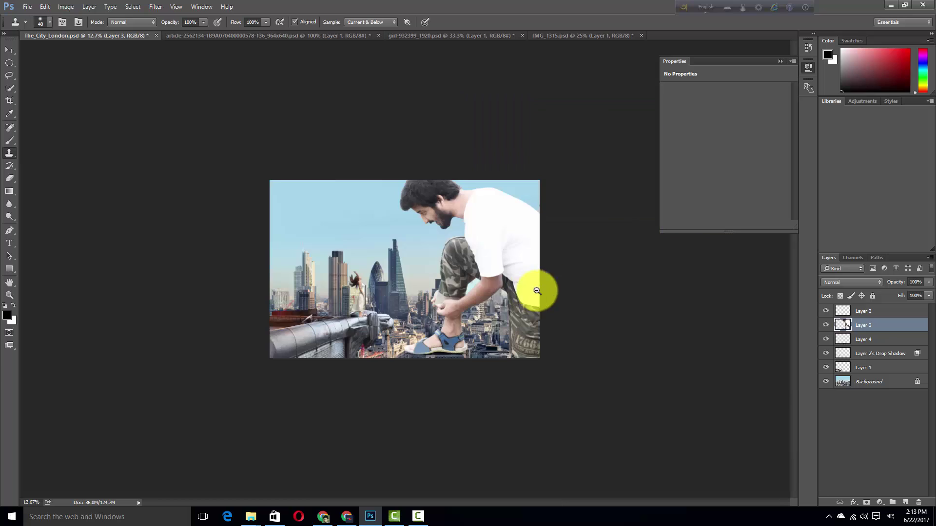
pyautogui.keyDown('ctrl'); pyautogui.click(497, 299); pyautogui.keyUp('ctrl')
pyautogui.keyDown('ctrl'); pyautogui.click(501, 301); pyautogui.keyUp('ctrl')
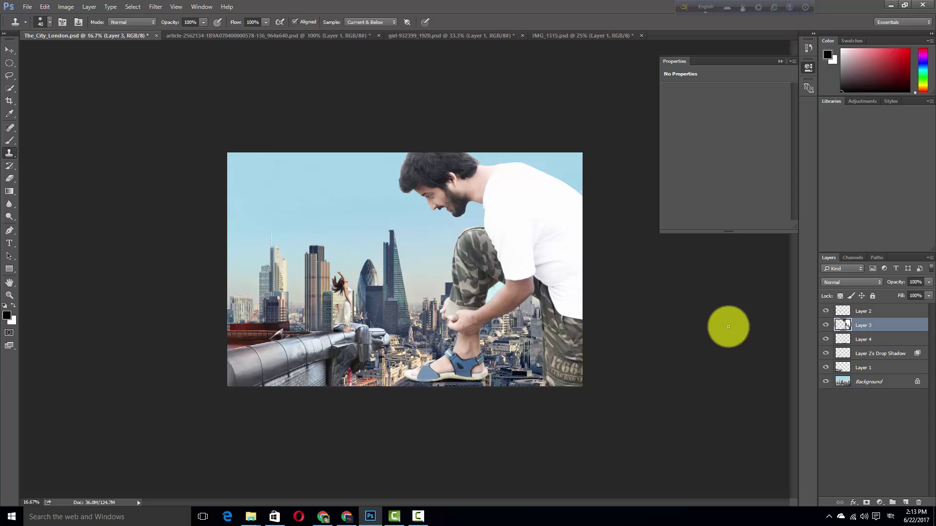
pyautogui.keyDown('ctrl'); pyautogui.keyDown('alt'); pyautogui.click(543, 288); pyautogui.keyUp('alt'); pyautogui.keyUp('ctrl')
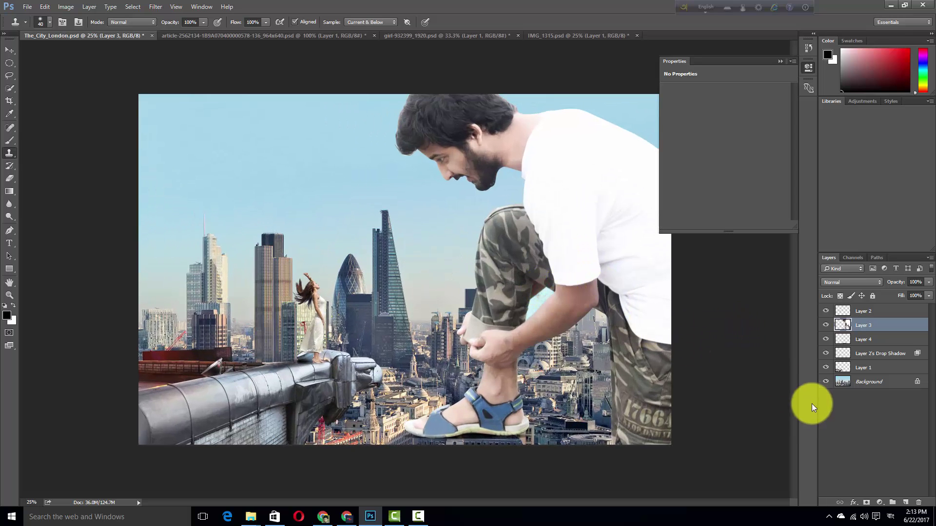
pyautogui.click(826, 369)
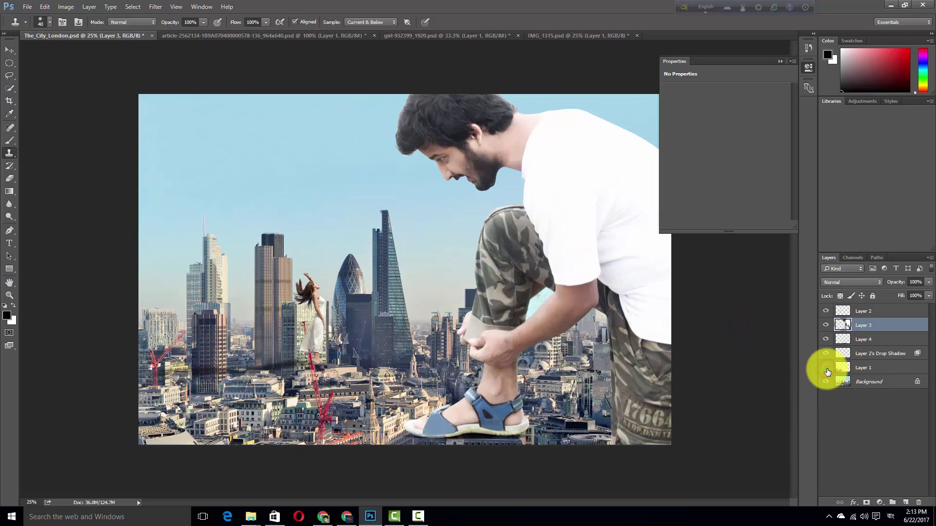
pyautogui.click(826, 369)
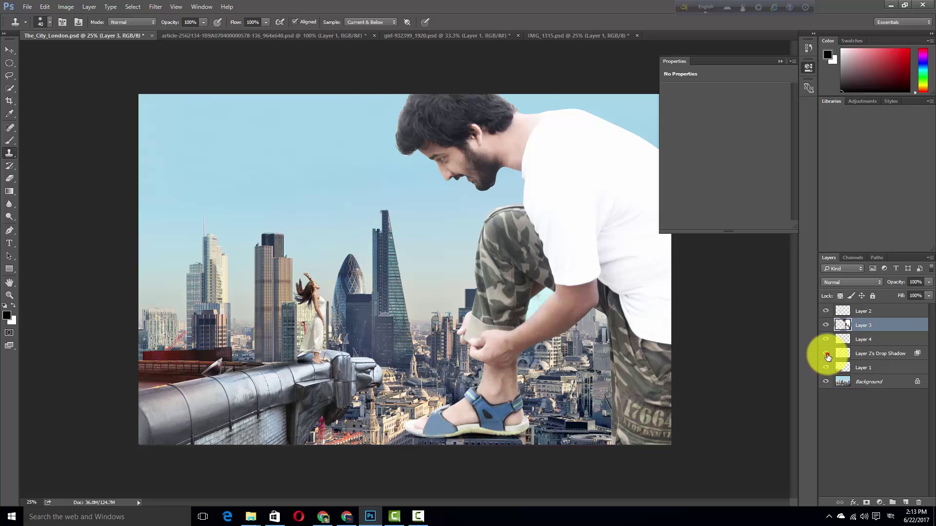
pyautogui.click(826, 354)
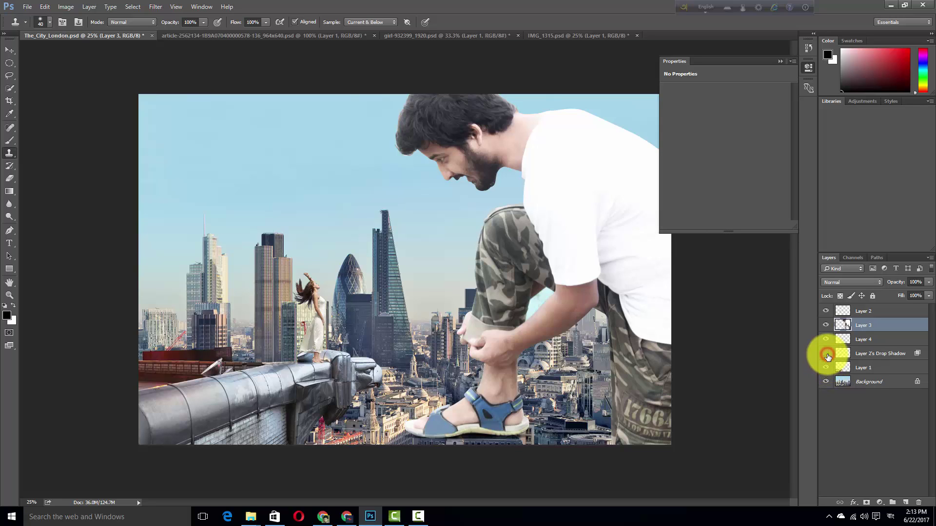
# Check the giant man and woman layers by toggling them, then save The_City_London.psd.
pyautogui.click(825, 325)
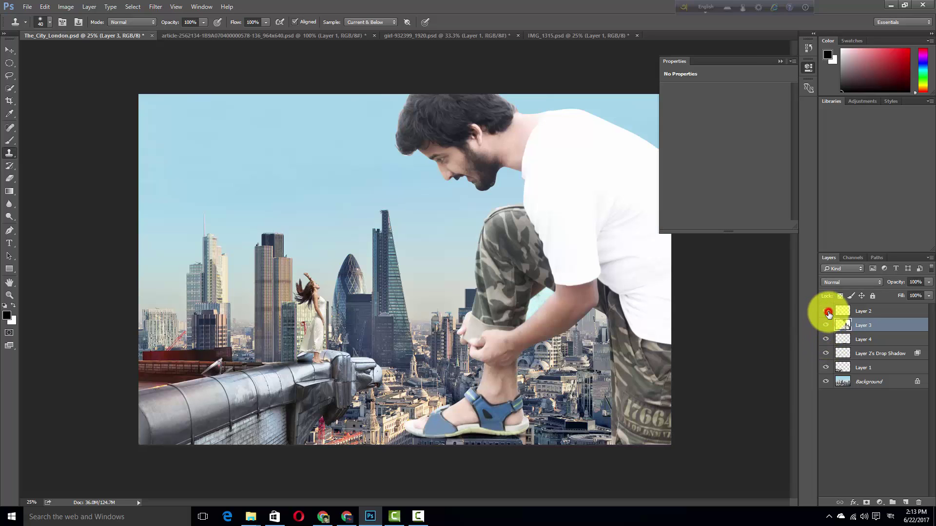
pyautogui.click(827, 313)
pyautogui.click(828, 313)
pyautogui.click(26, 7)
pyautogui.click(55, 106)
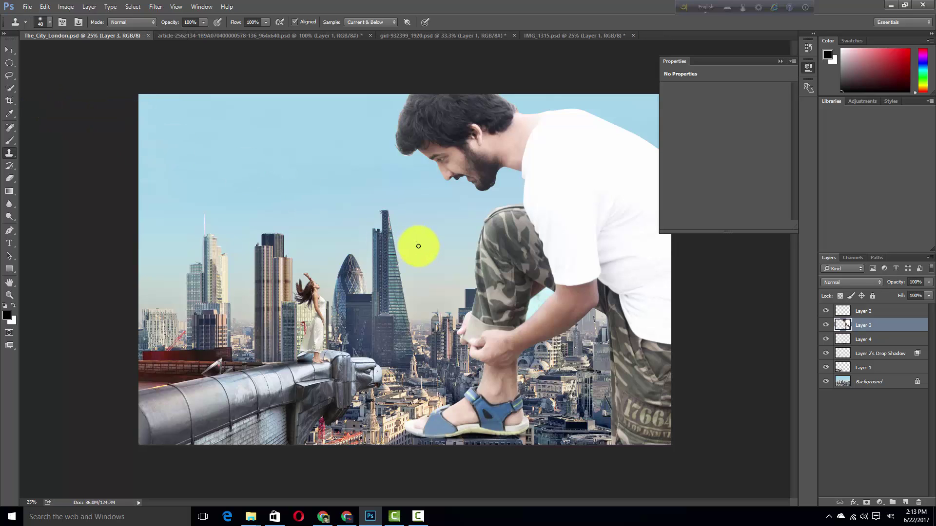
# Collapse the empty Properties panel and pan the view up toward the man's head.
pyautogui.click(28, 8)
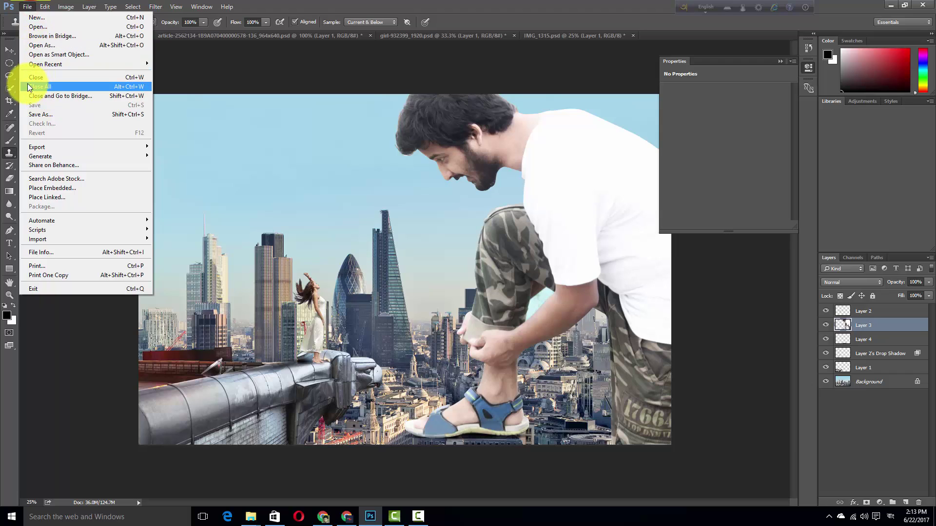
pyautogui.press('Escape')
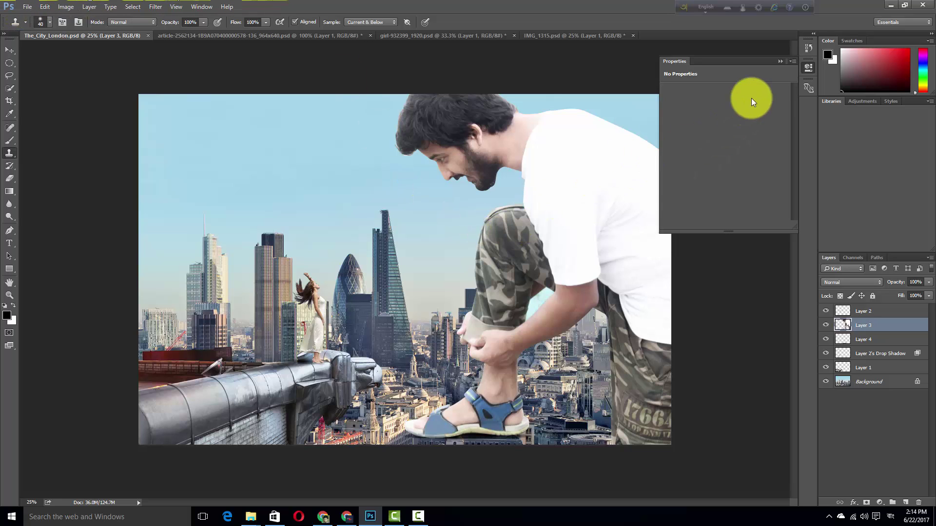
pyautogui.click(779, 62)
pyautogui.scroll(1, 529, 210)
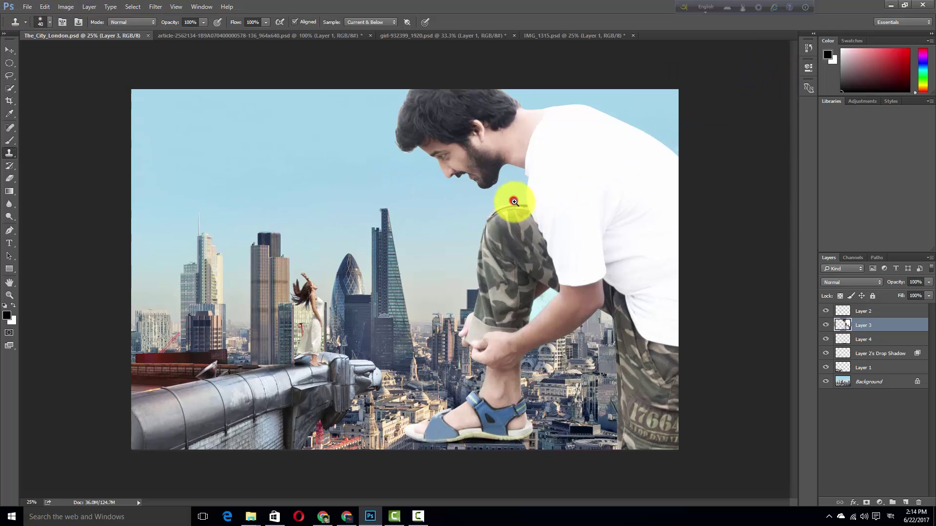
pyautogui.moveTo(530, 211); pyautogui.dragTo(593, 174)
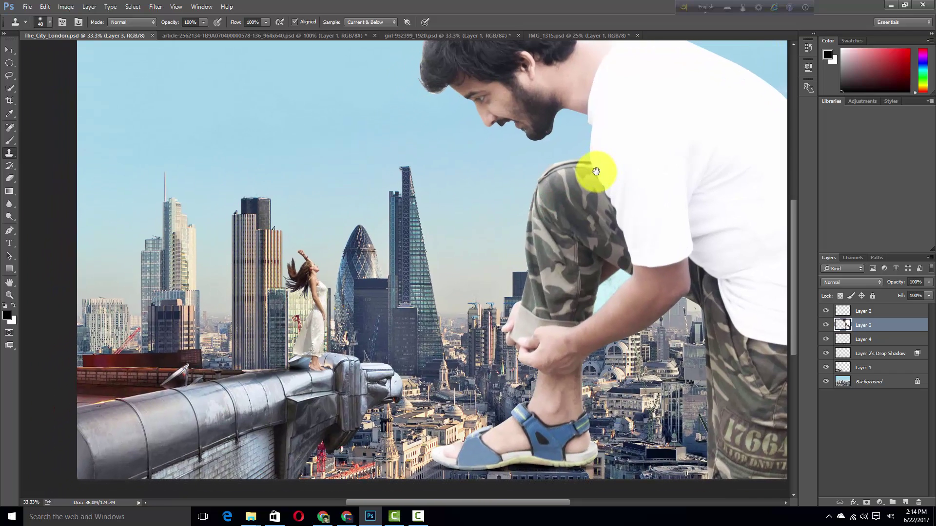